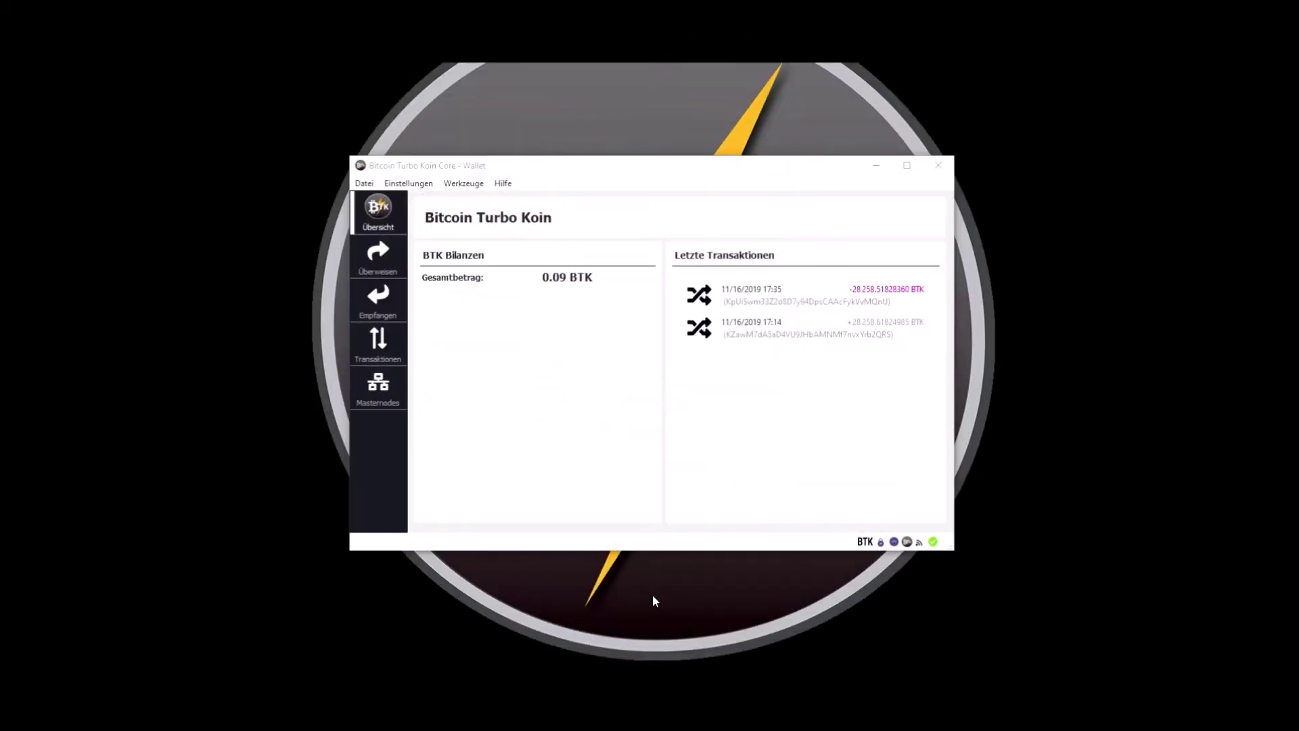
Step: Create a new receiving address labelled 'New adress' in the Empfangen address list
left_click(381, 303)
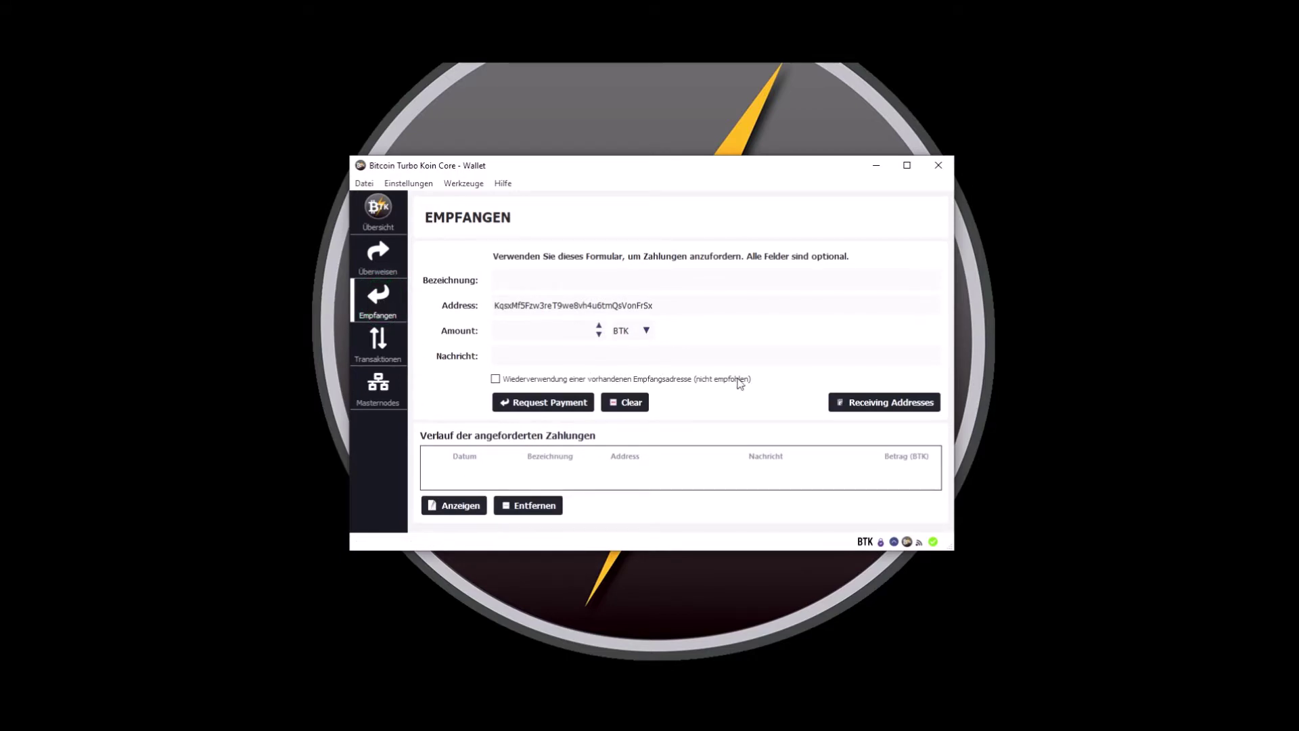
left_click(896, 406)
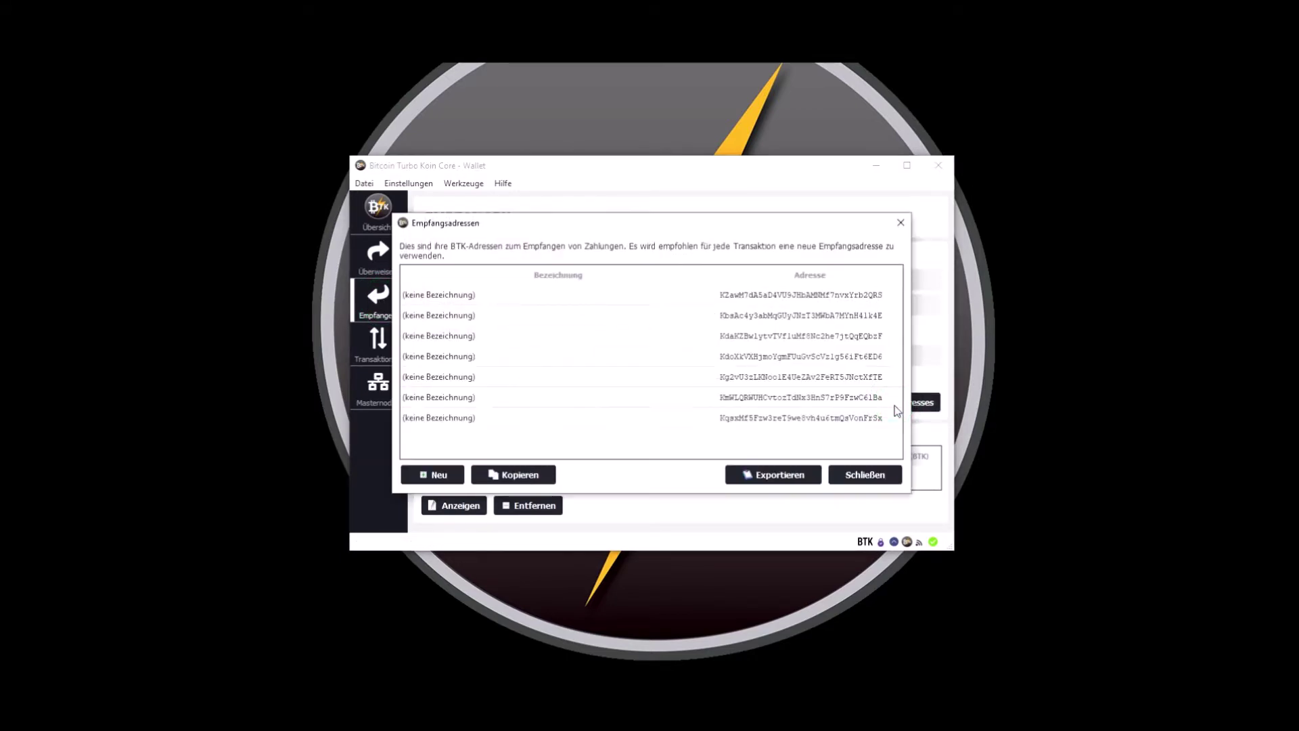
left_click(425, 481)
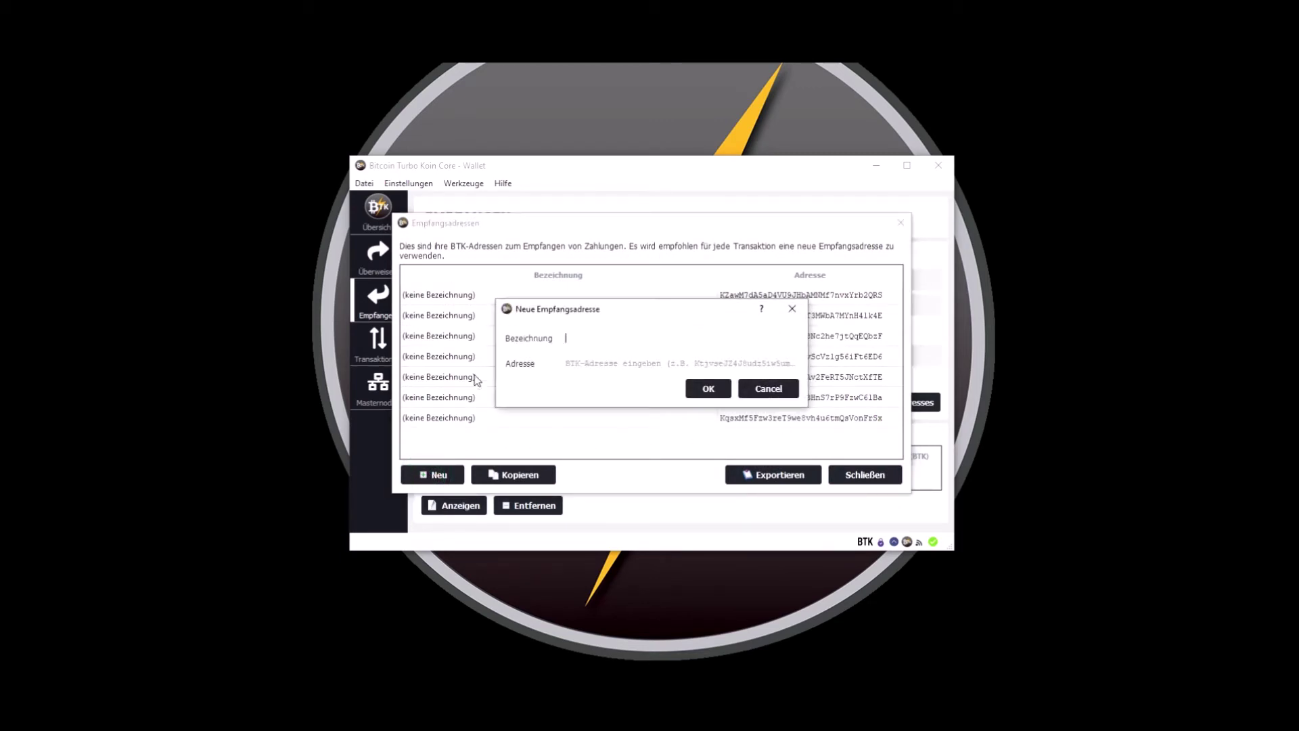
left_click(618, 342)
left_click(708, 389)
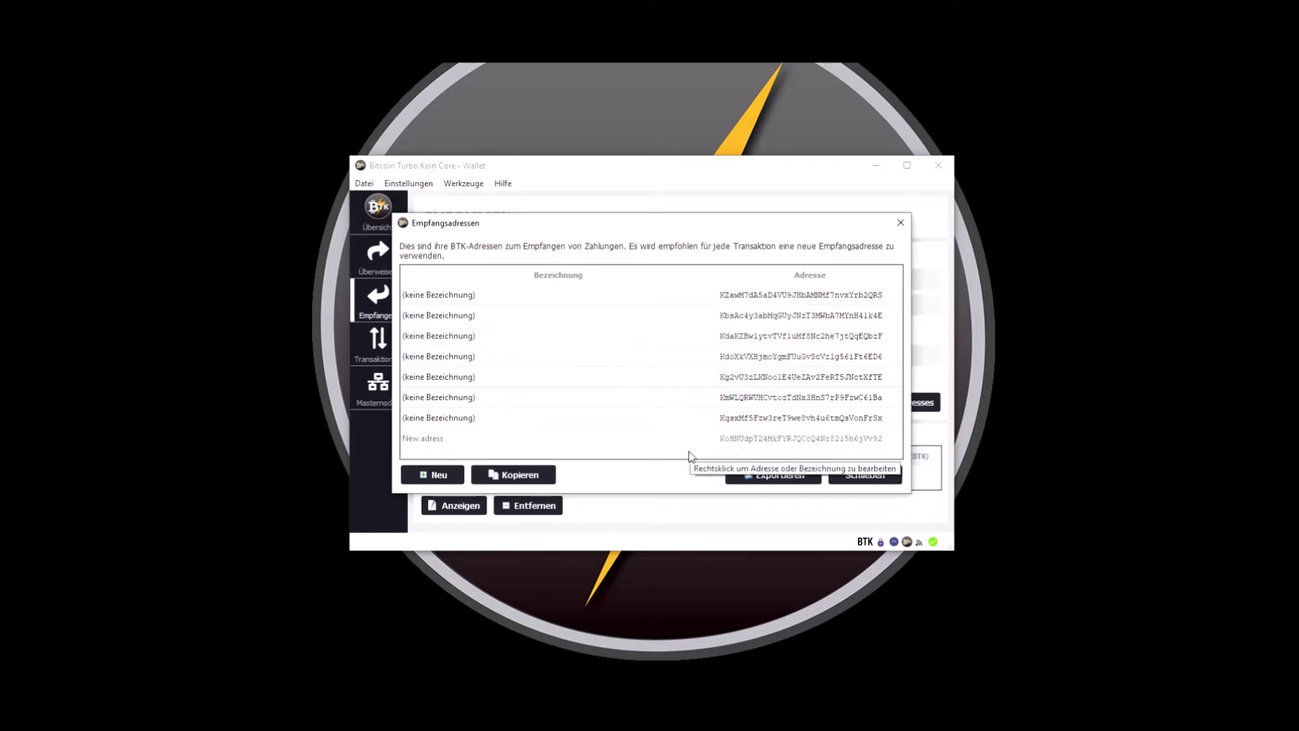
Step: Copy the New adress address to the clipboard and close the address list
left_click(750, 438)
right_click(751, 439)
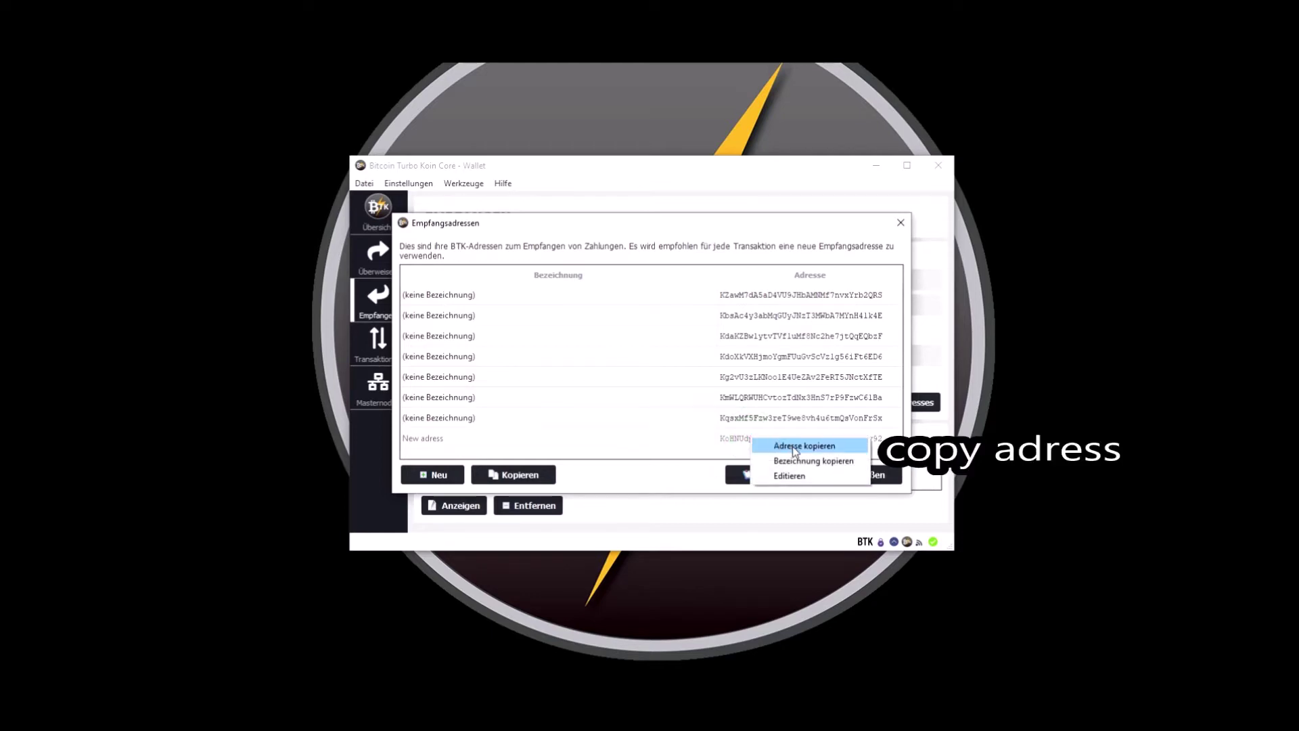
left_click(795, 451)
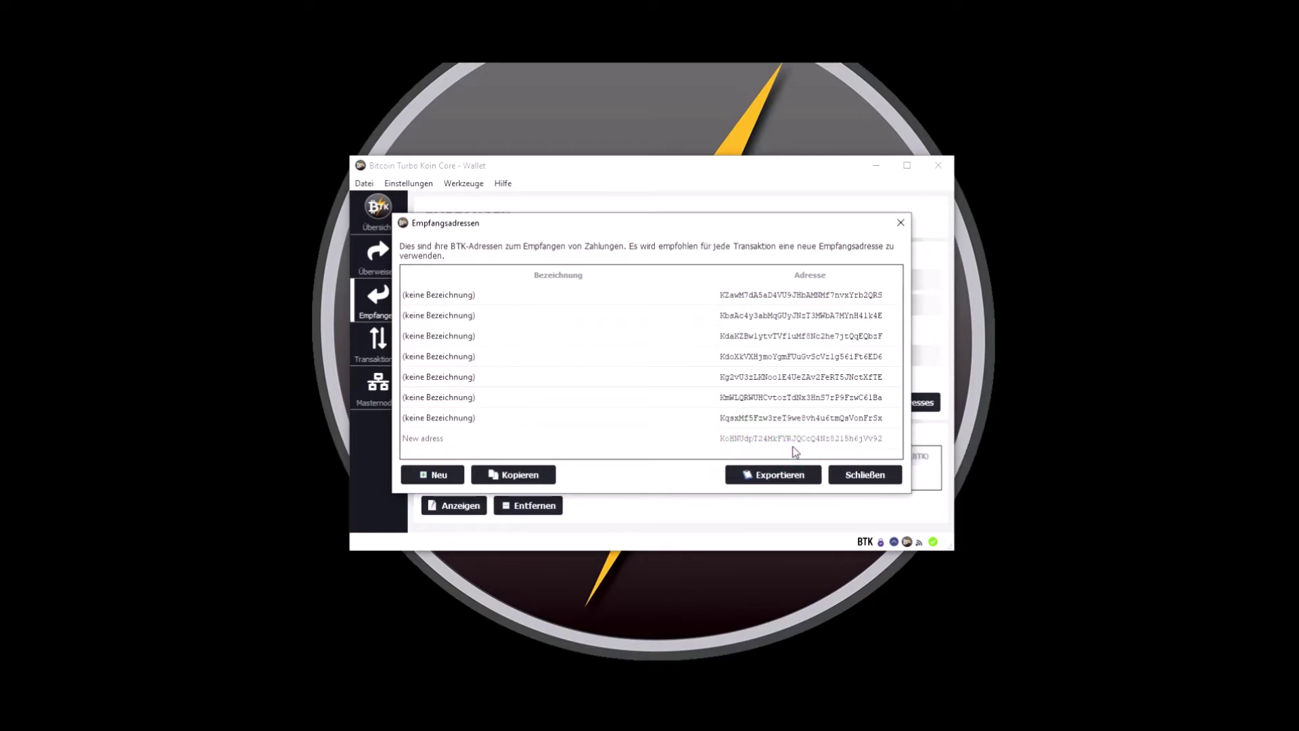
left_click(879, 475)
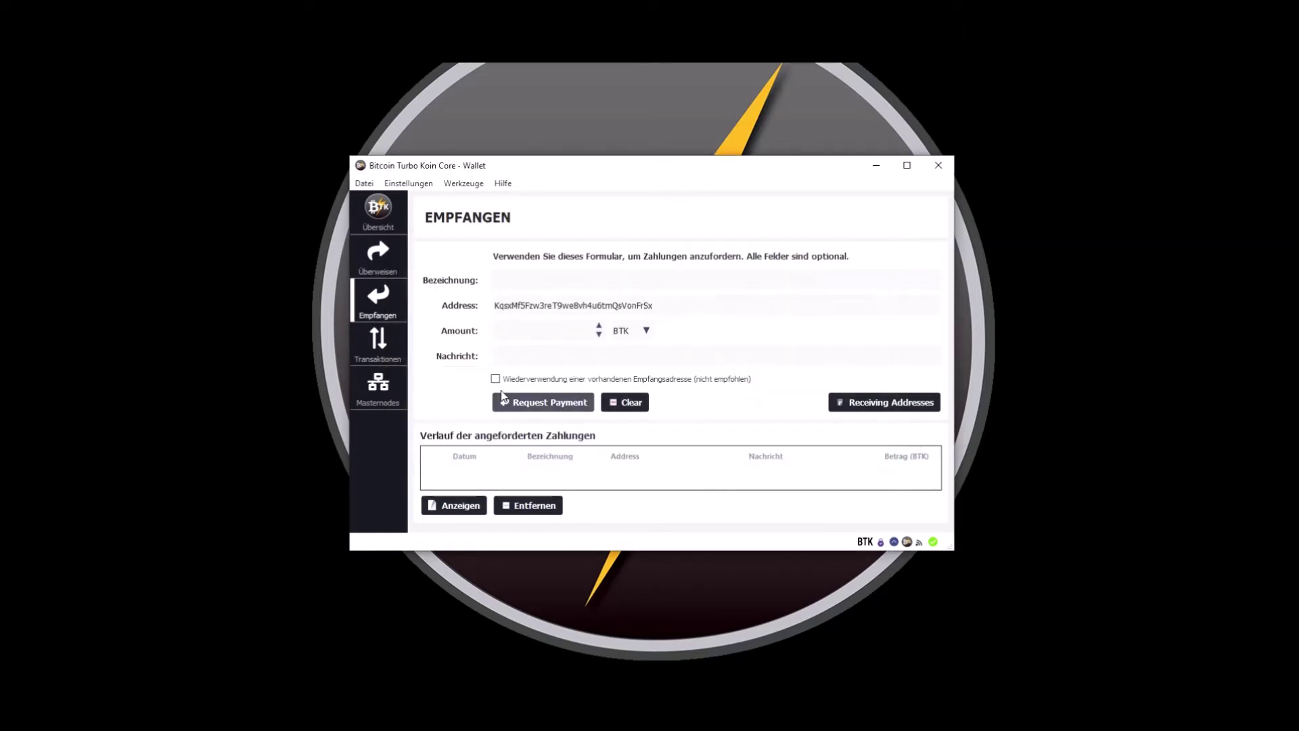
Step: Return to the wallet's Übersicht overview page
left_click(379, 218)
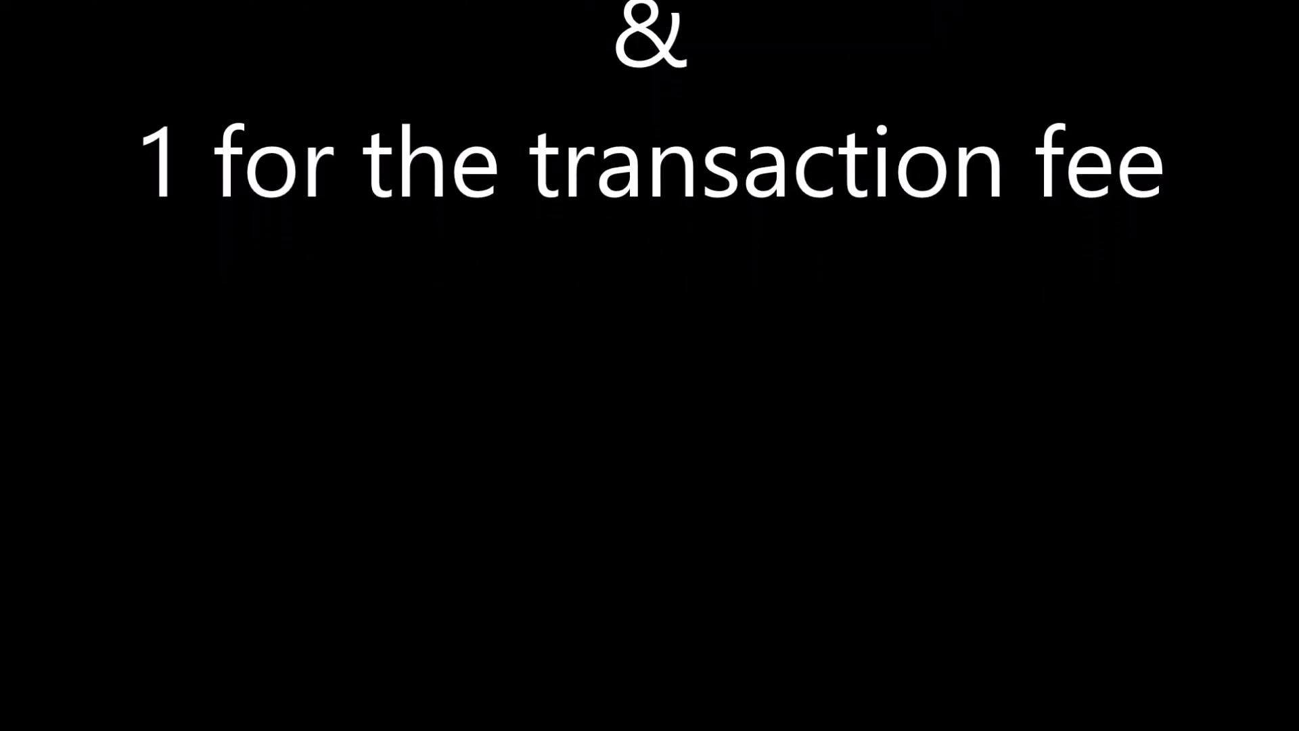
Step: From the phone's Bitcoin Turbo Koin wallet, send 10001 BTK to the copied cold-wallet address
left_click(649, 546)
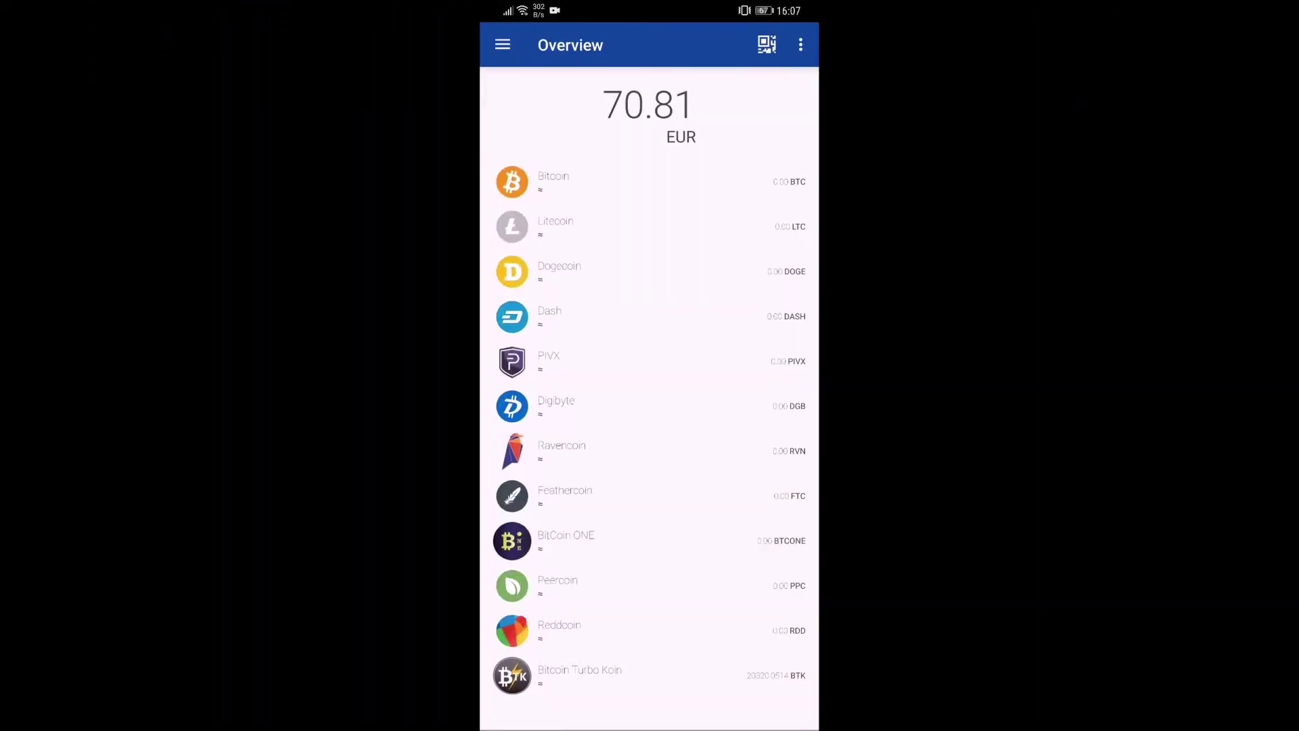
left_click(673, 679)
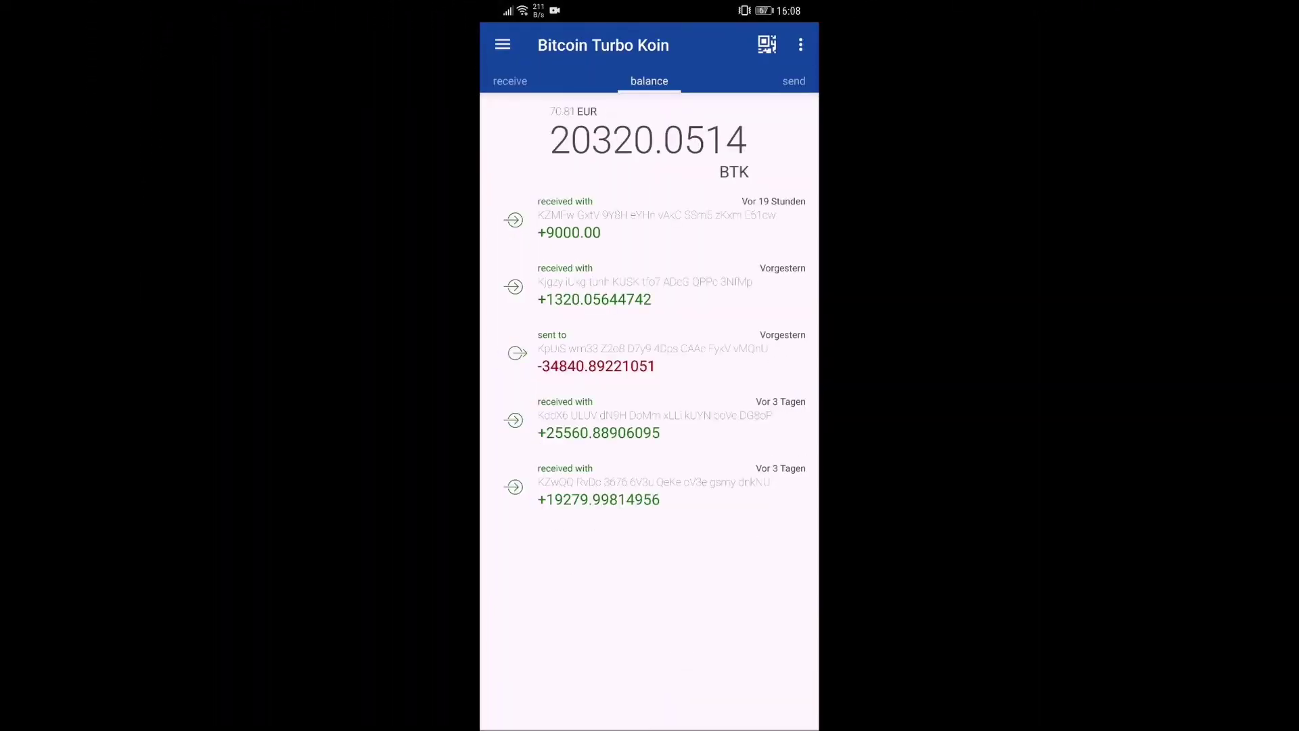
left_click_drag(751, 433, 548, 433)
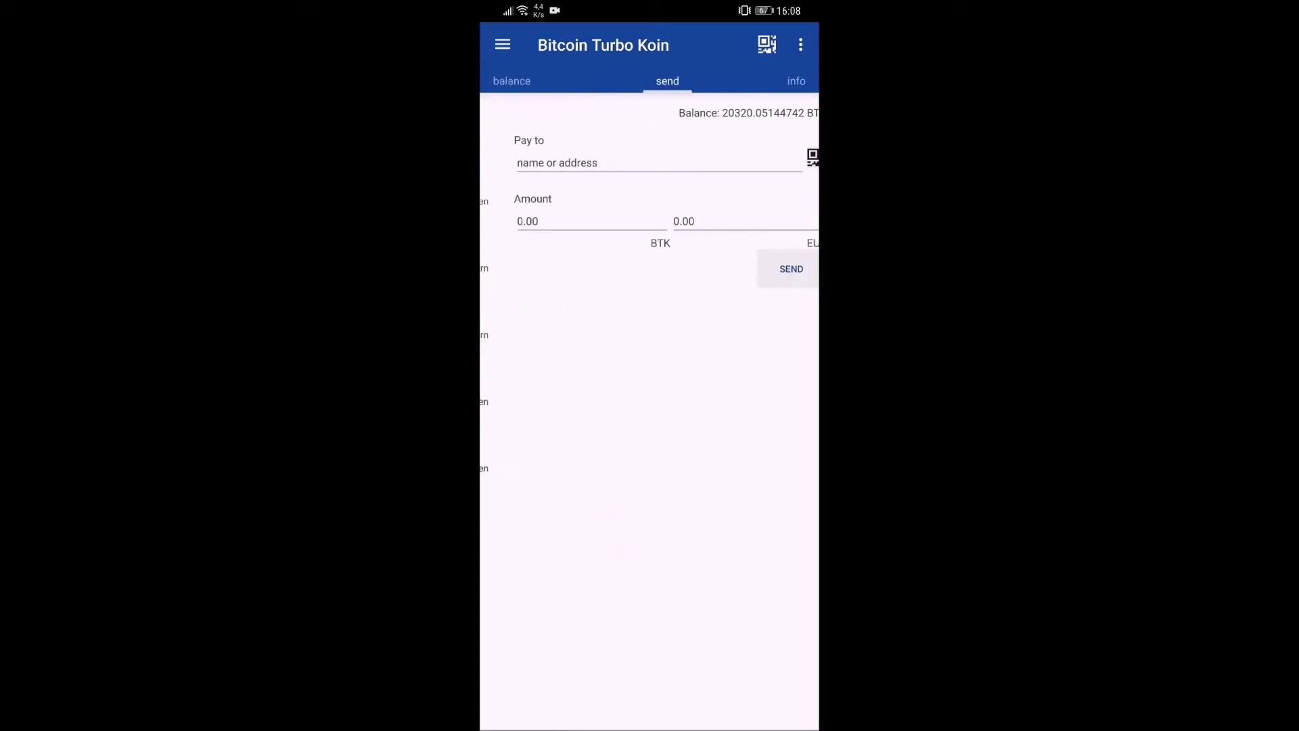
left_click(531, 155)
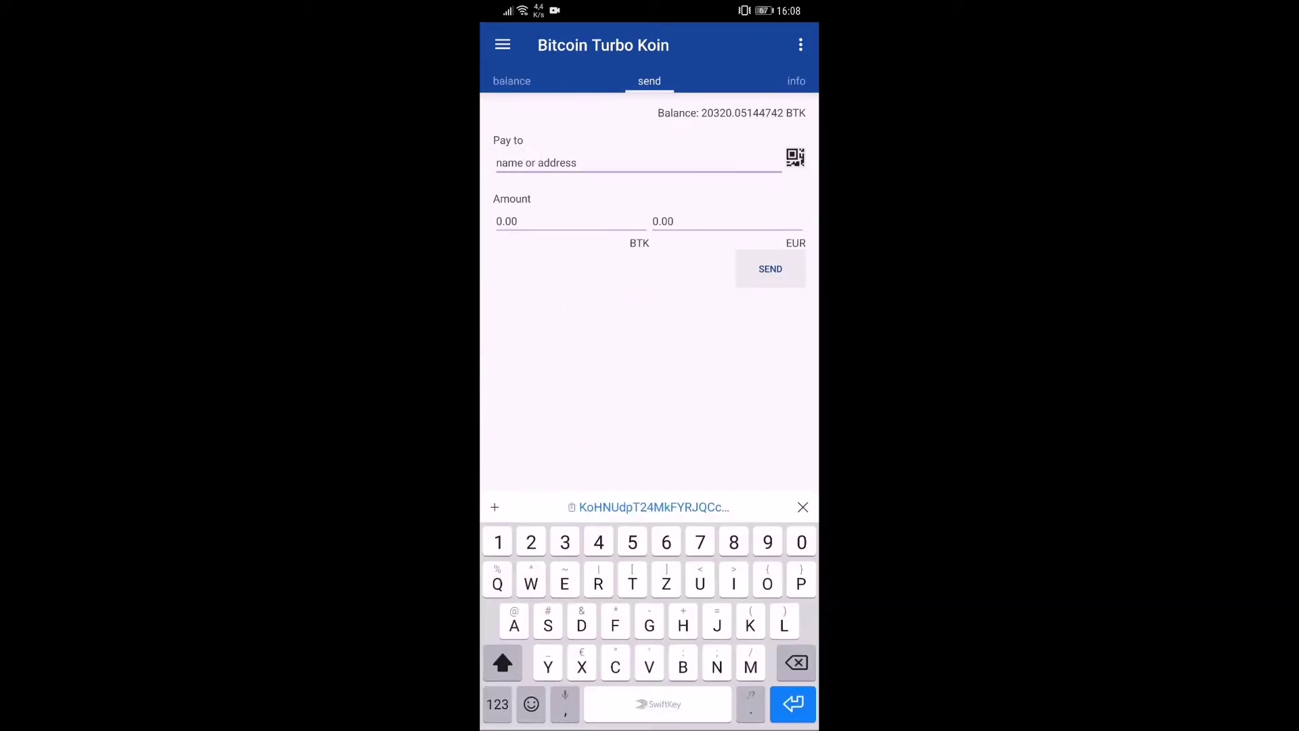
left_click(653, 507)
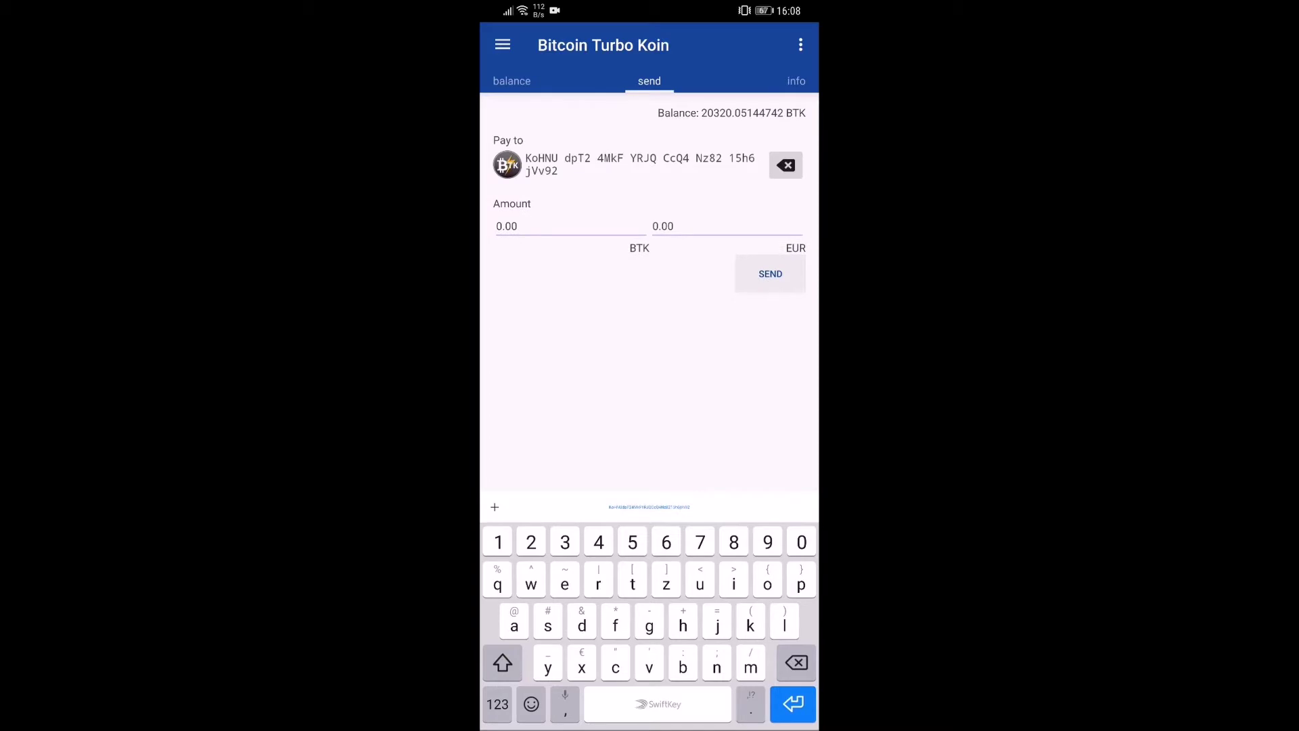
left_click(533, 223)
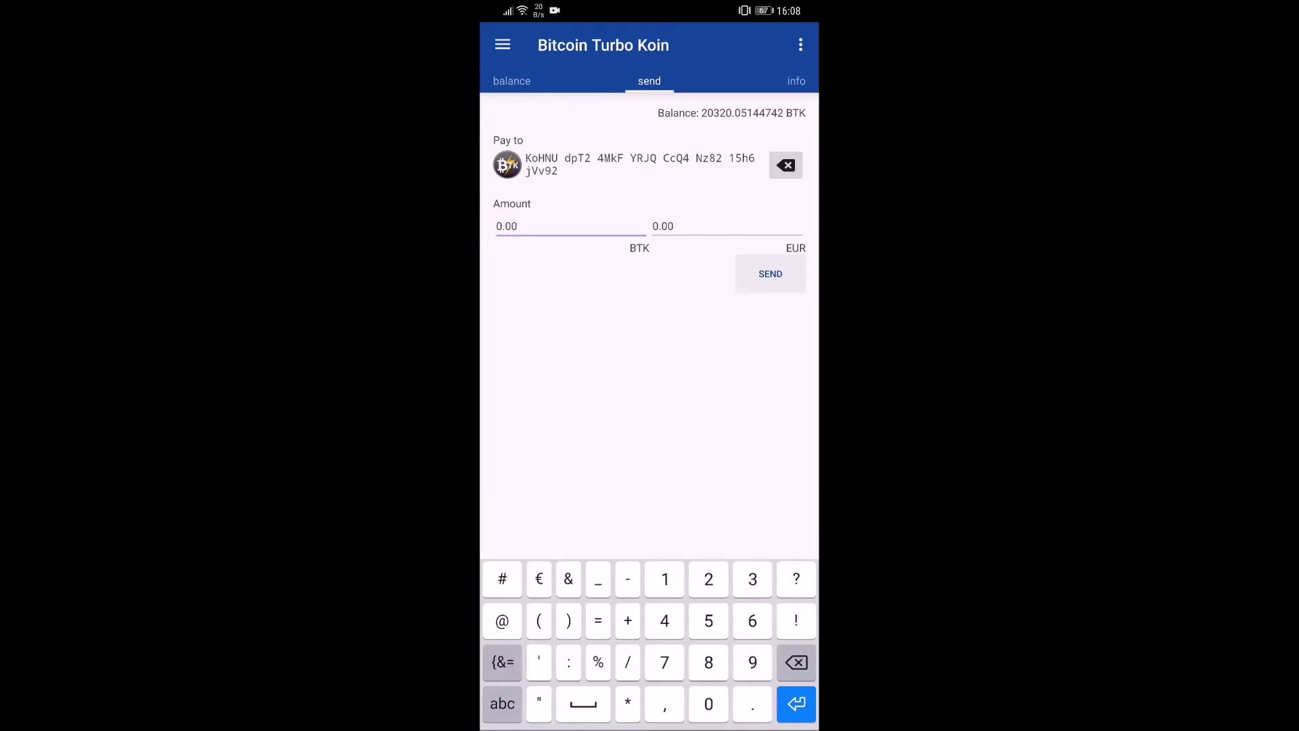
type("10001")
left_click(770, 273)
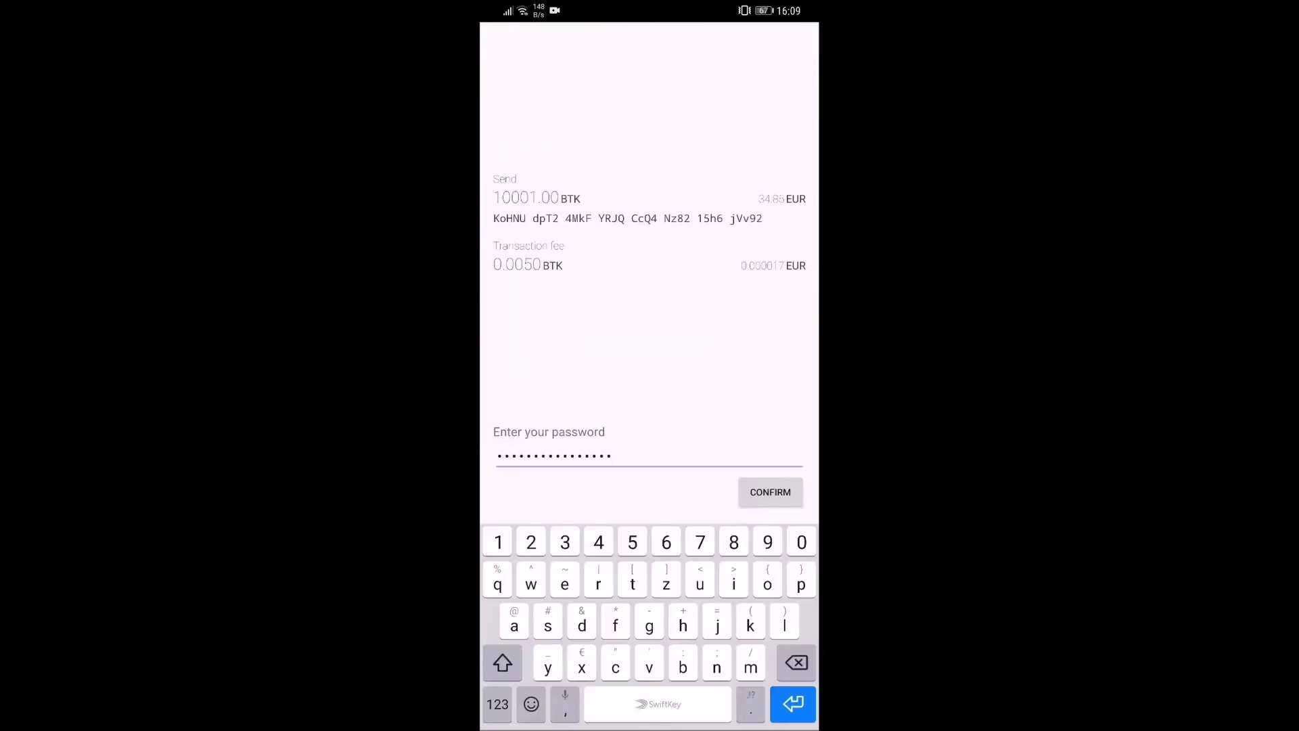
left_click(771, 488)
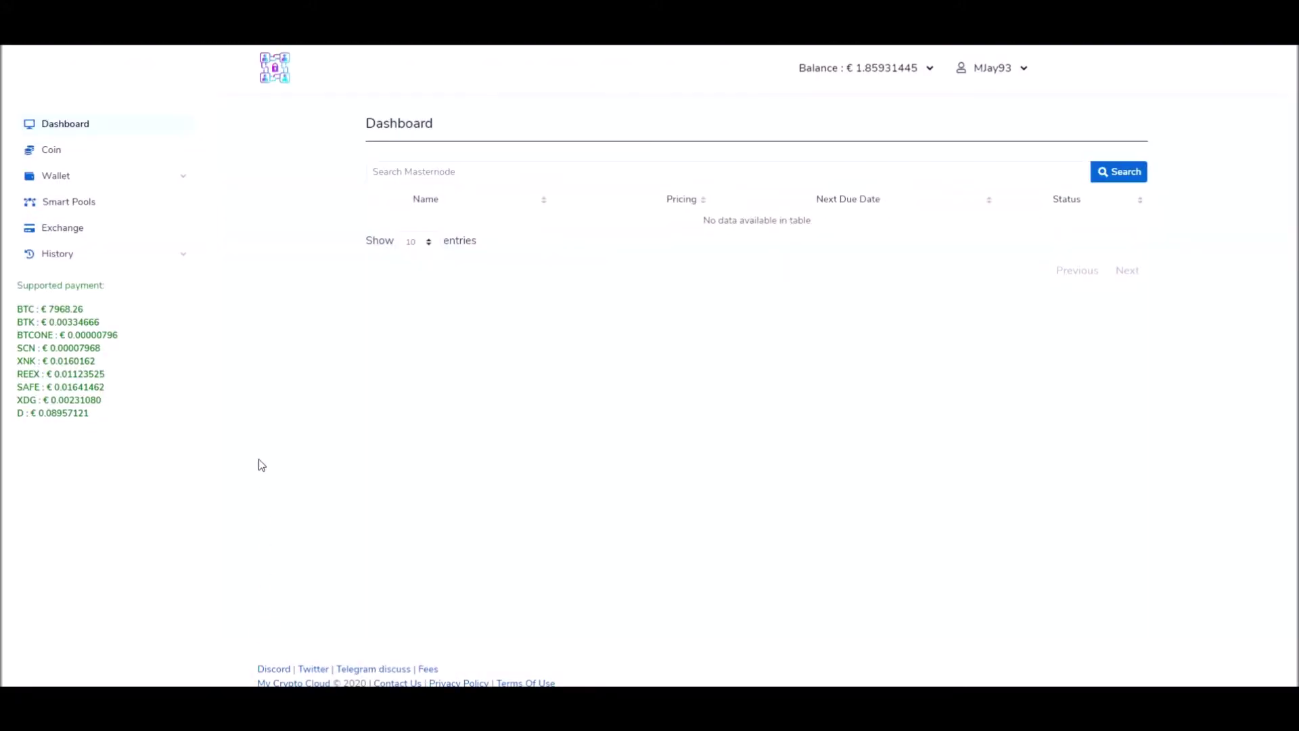
Step: Open Wallet > Balance and show the bitcointurbokoin (BTK) deposit address with QR code
left_click(150, 179)
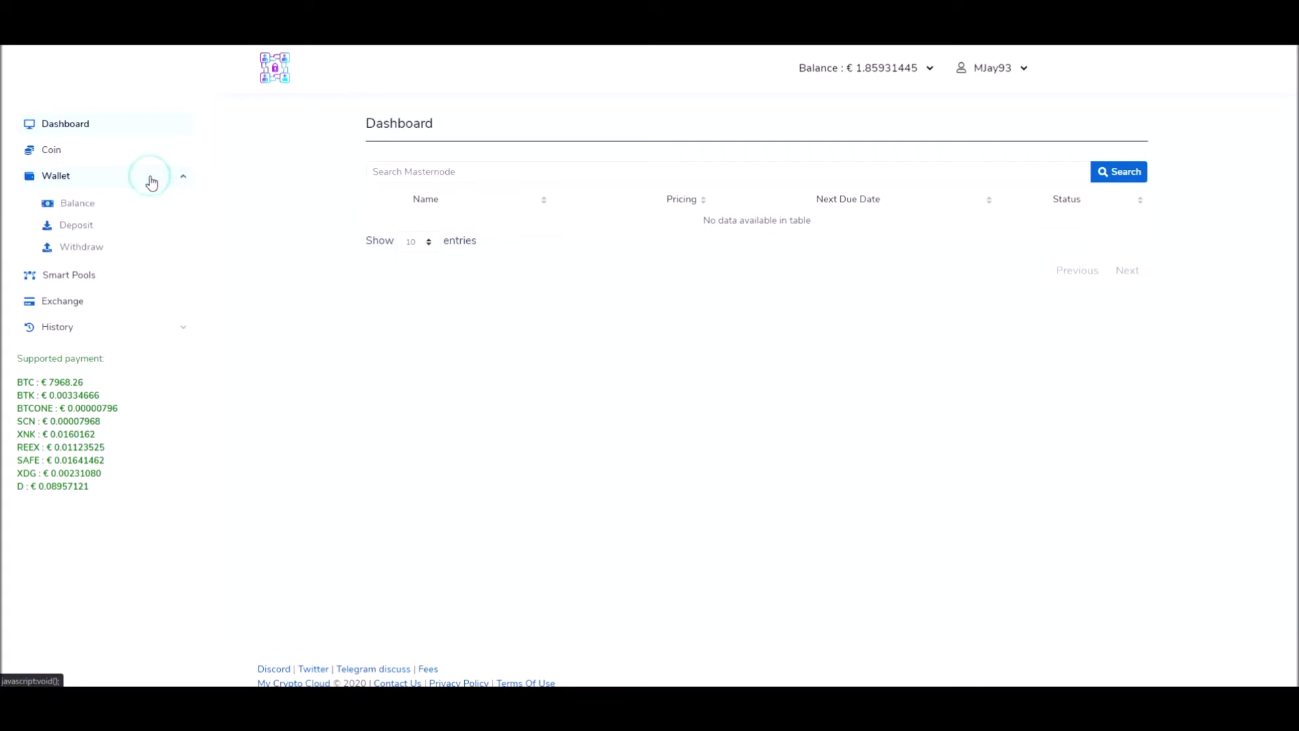
left_click(73, 207)
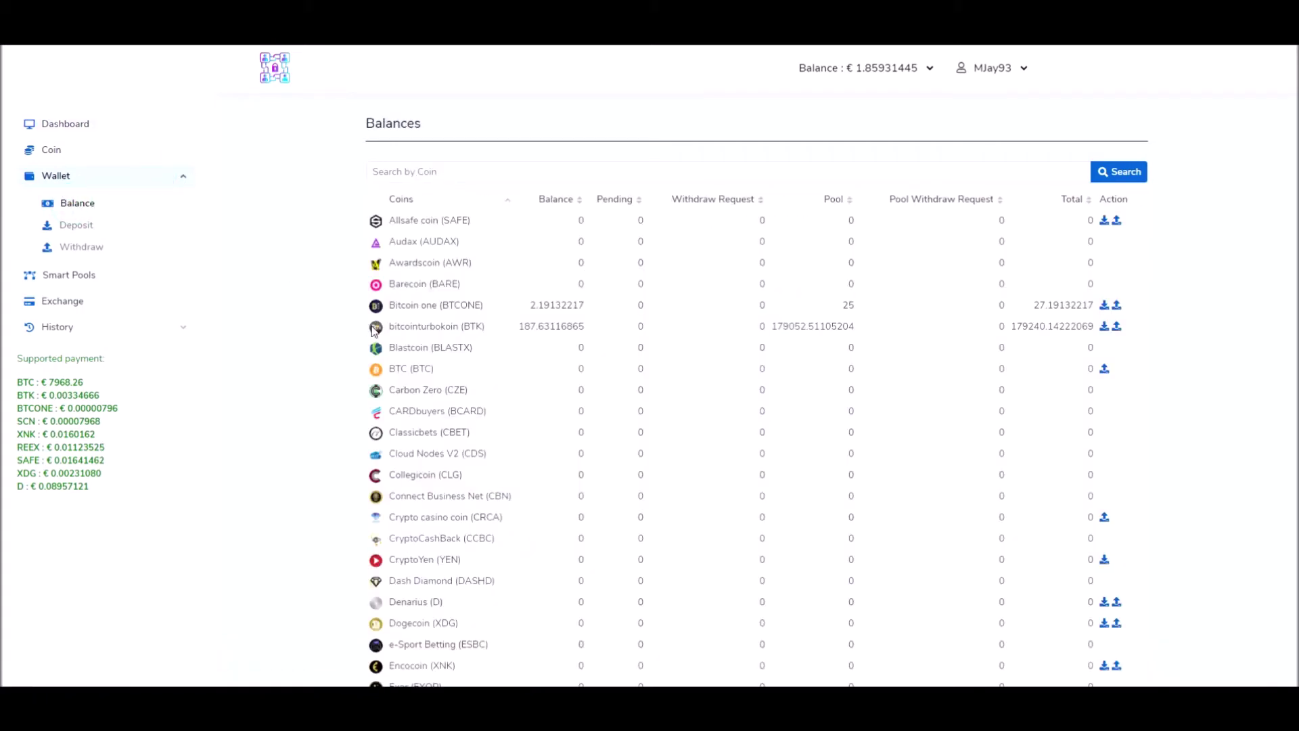
left_click(1106, 327)
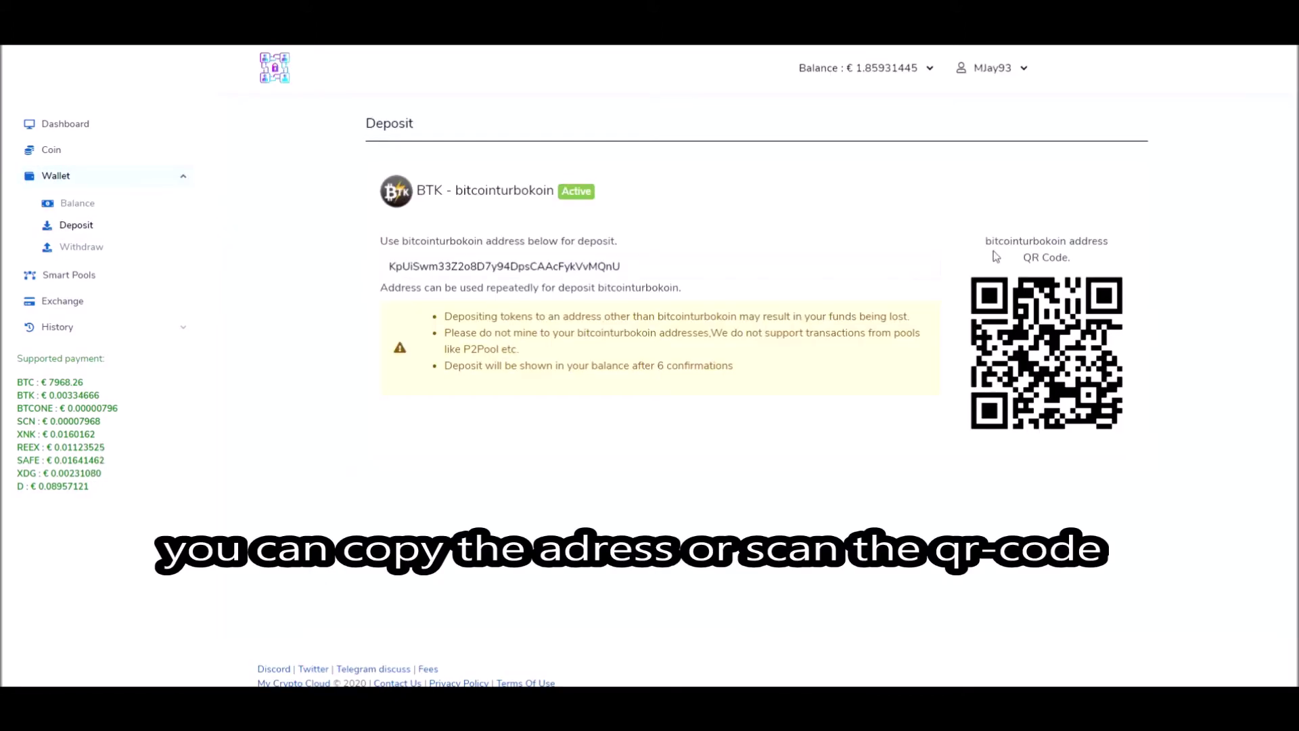
left_click_drag(986, 238, 1072, 260)
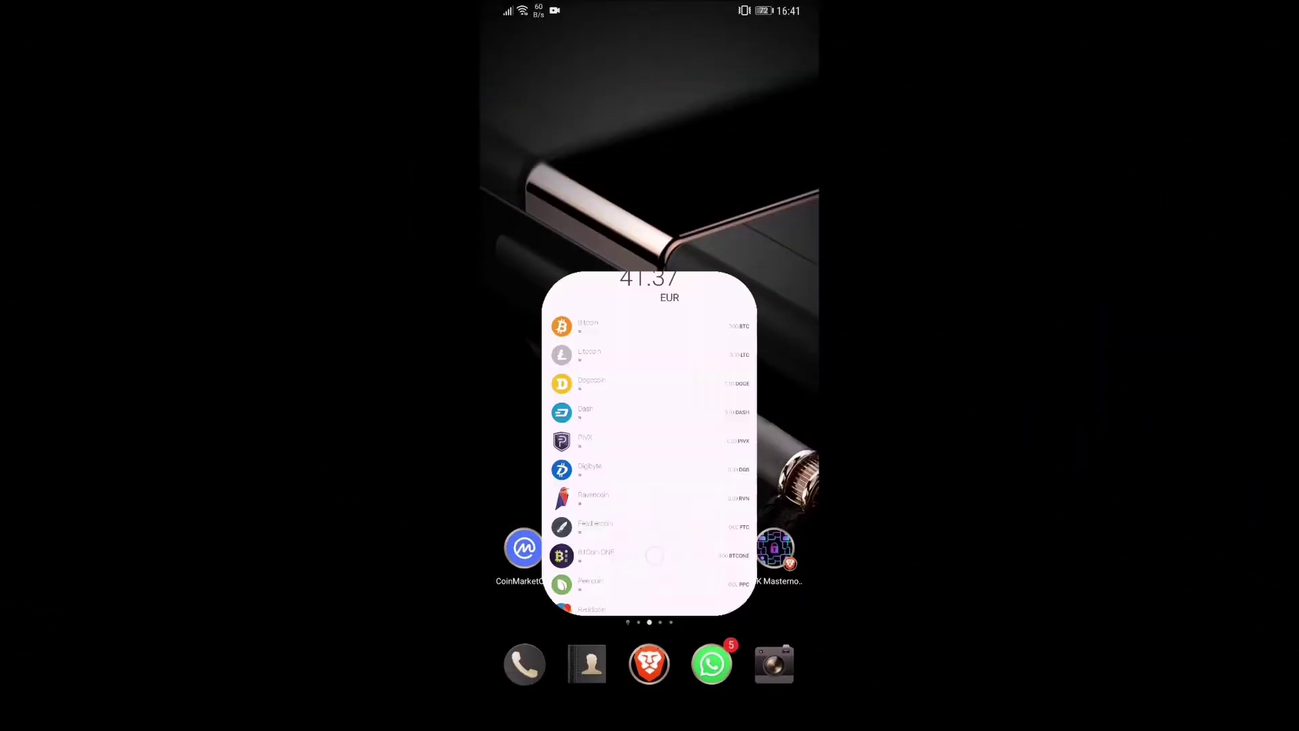
Step: Send 10319.04644742 BTK from the phone wallet to the scanned deposit address, confirming with the wallet password
left_click(656, 680)
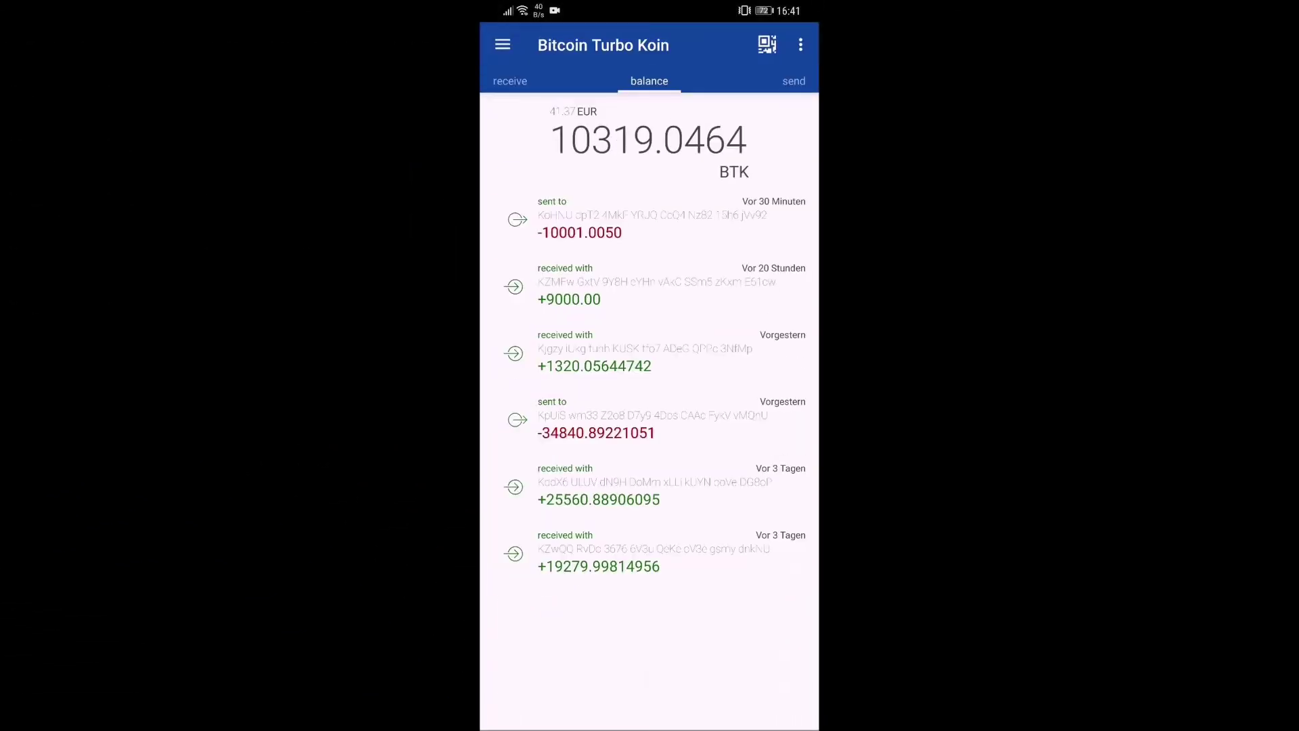
left_click_drag(784, 504, 636, 504)
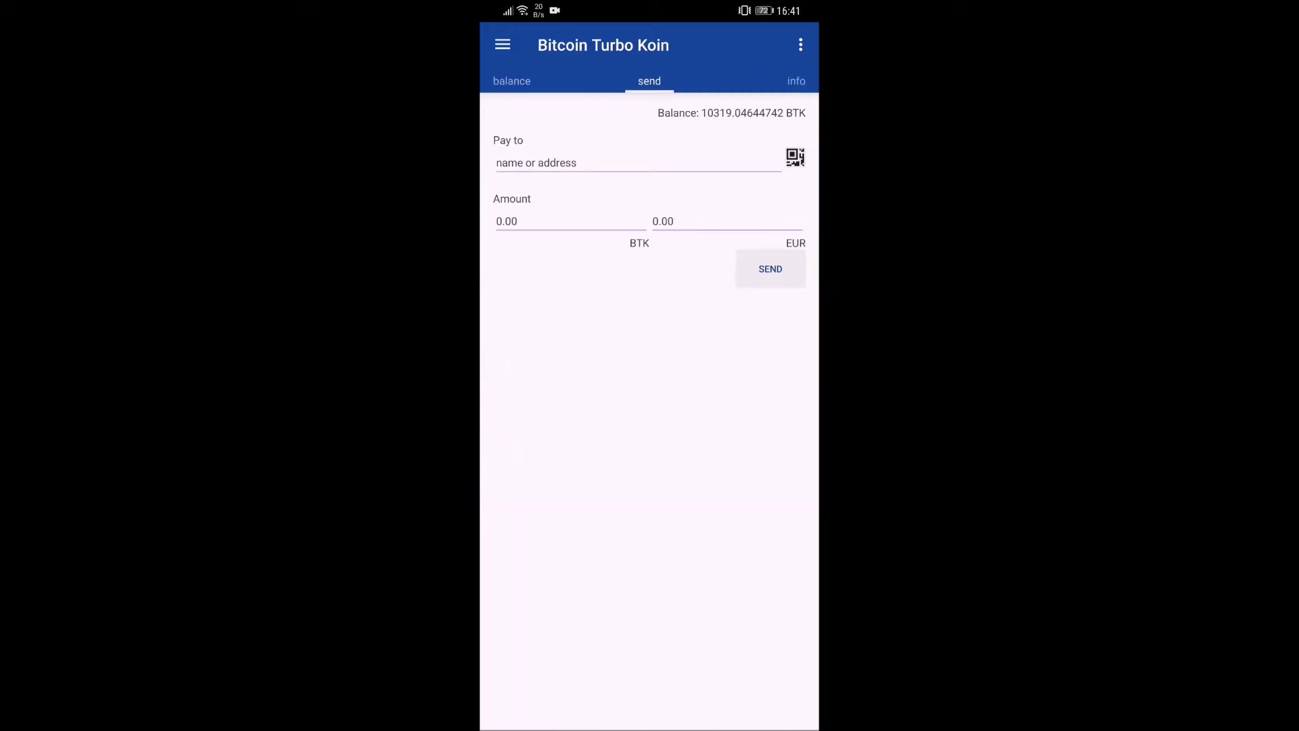
left_click(795, 157)
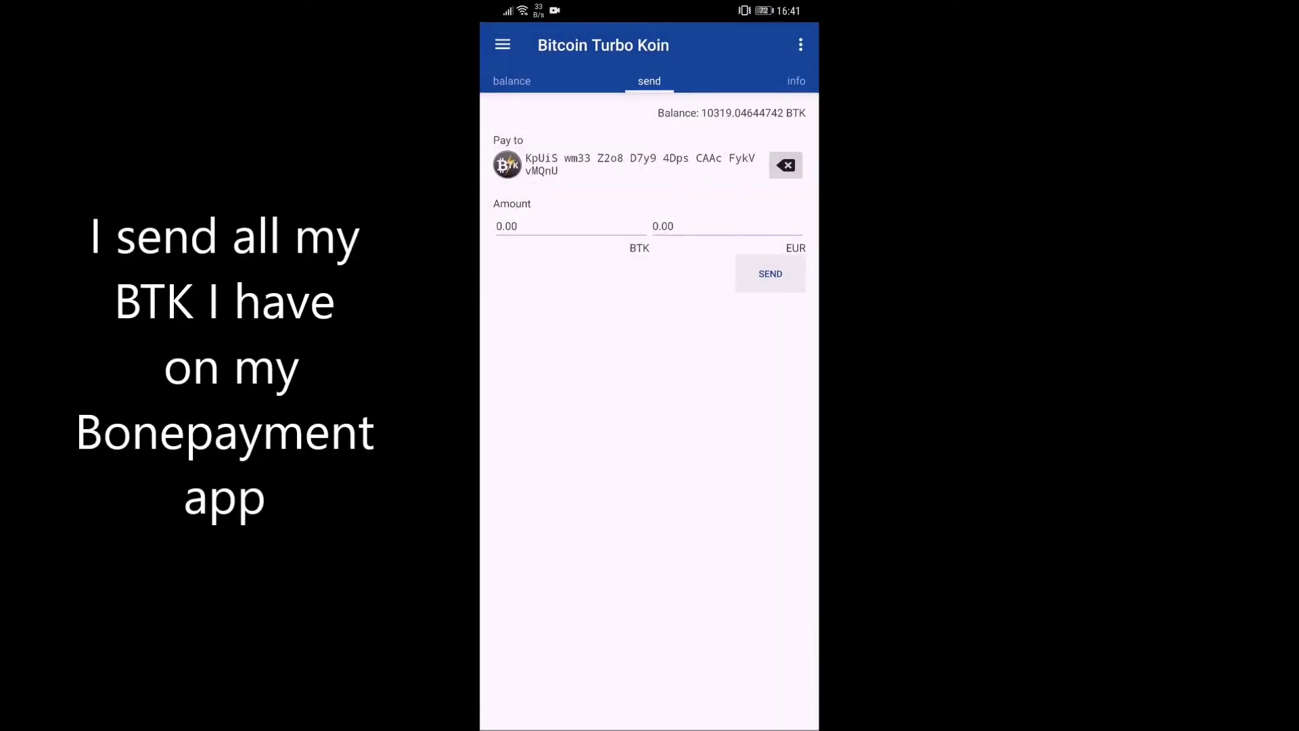
left_click(578, 217)
type("103")
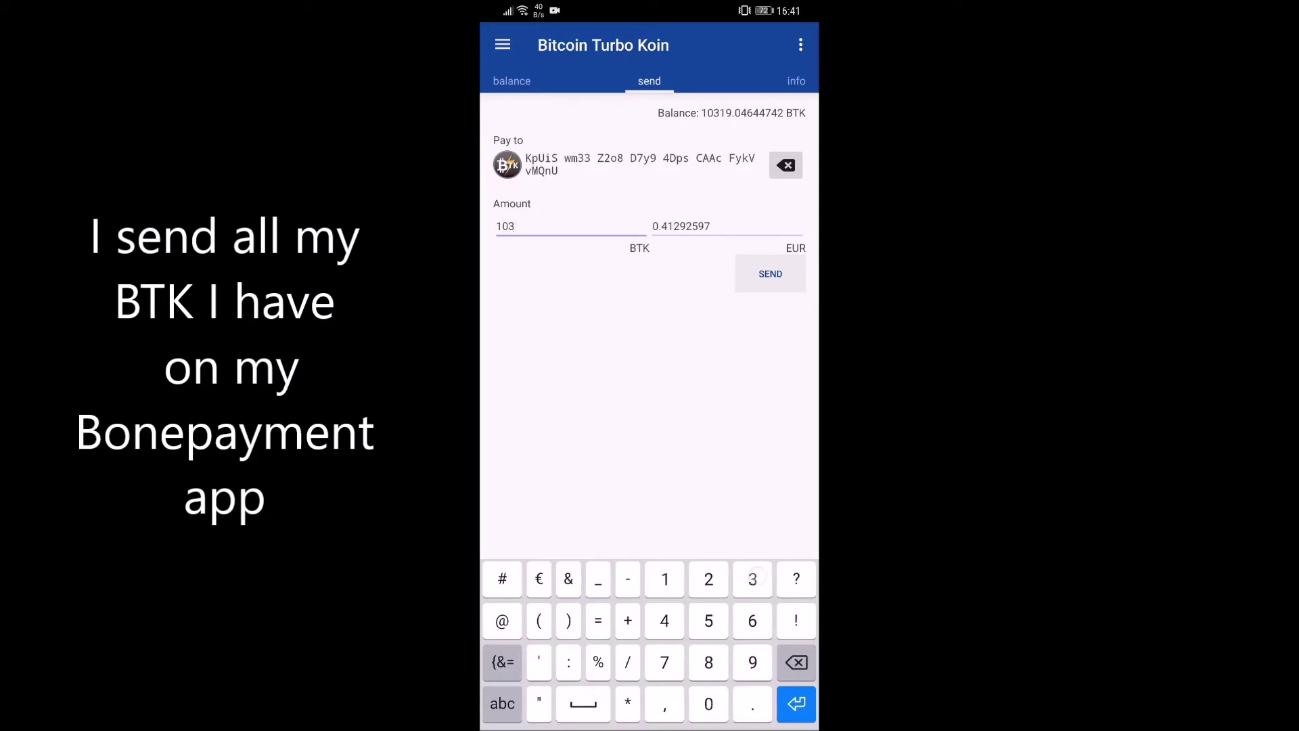
type("19.0")
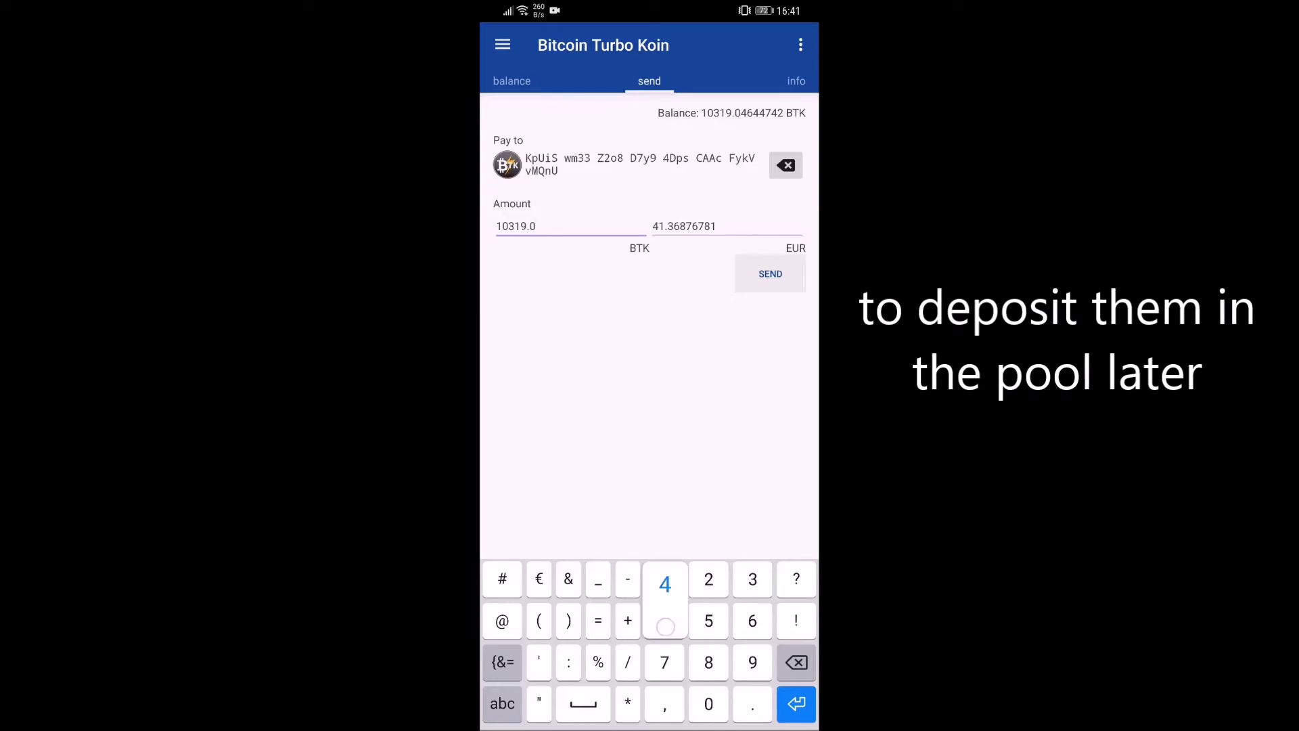
type("464")
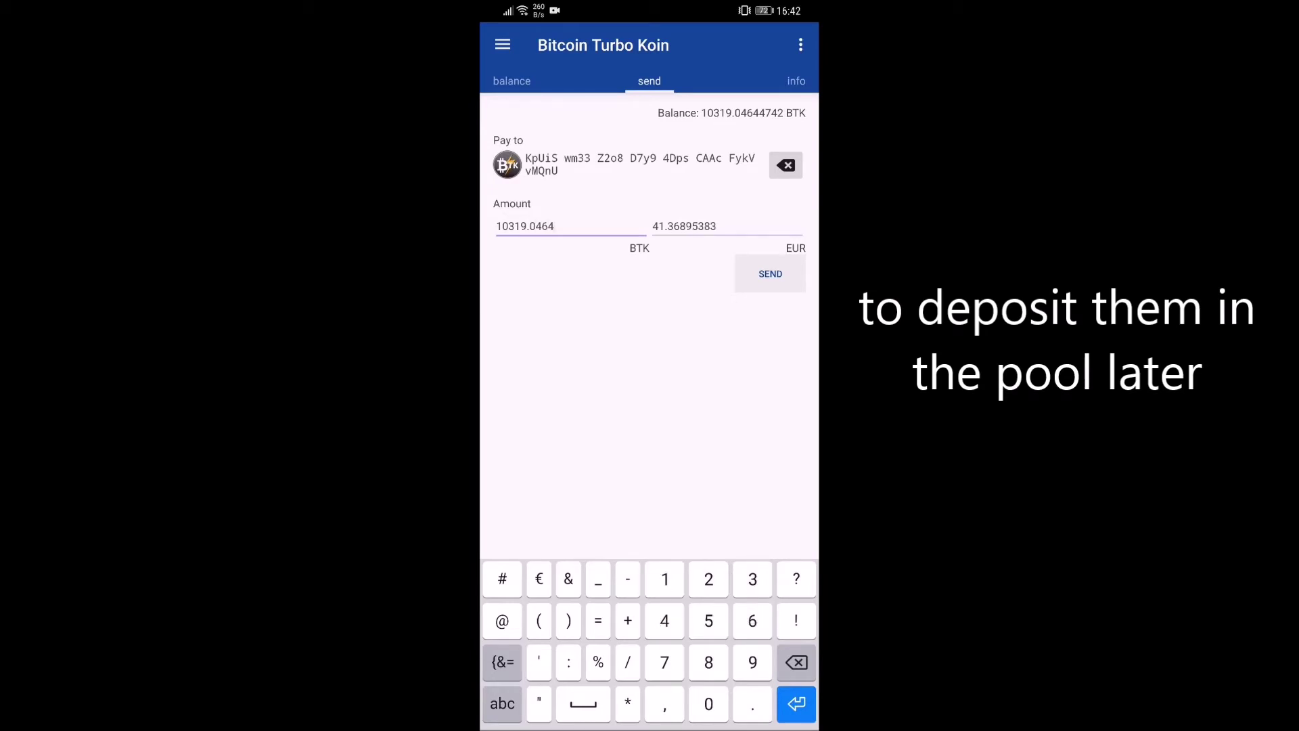
type("4742")
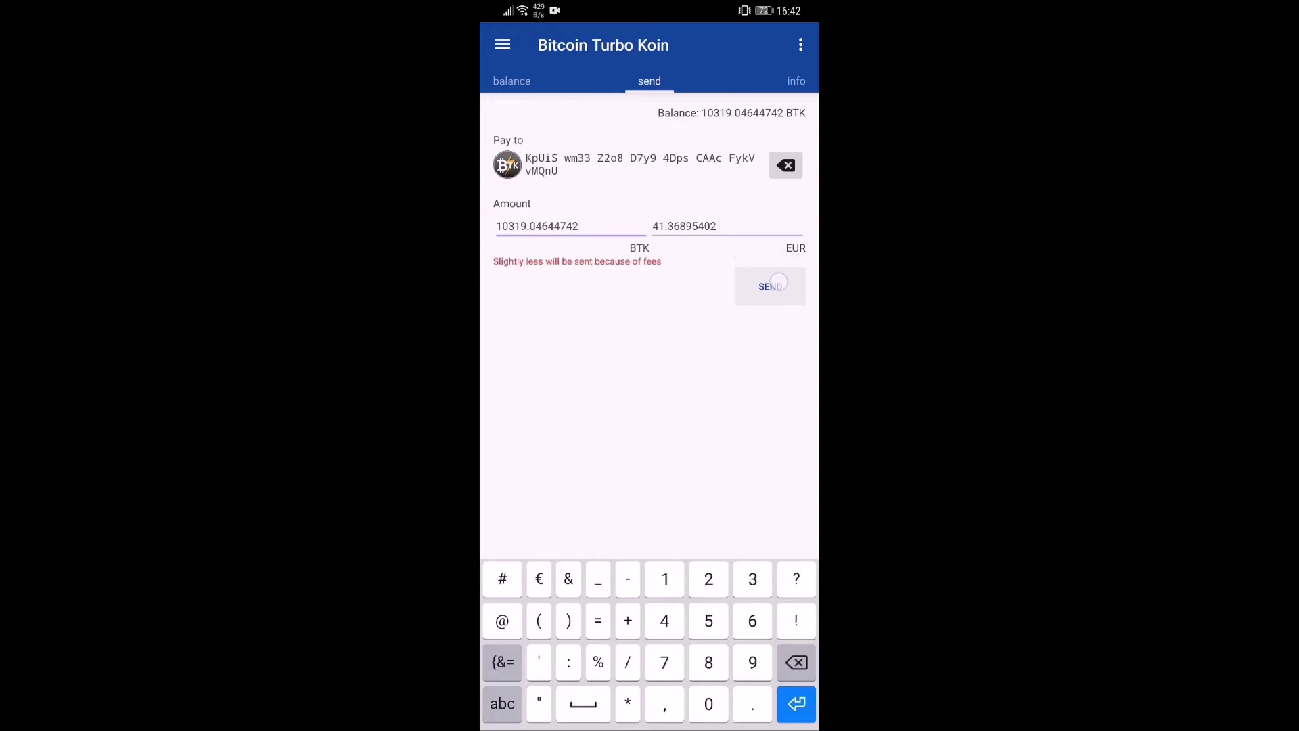
left_click(778, 282)
left_click(638, 665)
left_click(772, 493)
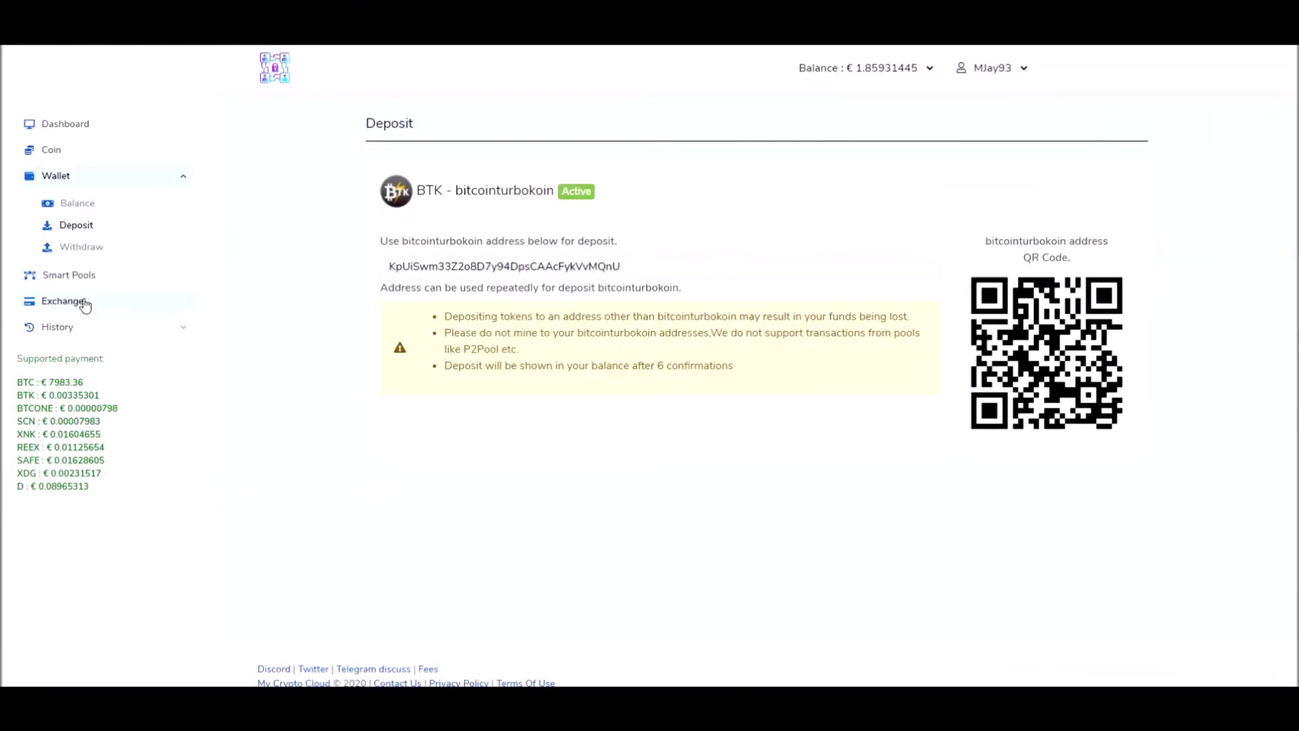
Step: Exchange 300 bitcointurbokoin (BTK) into euros on the Exchange page
left_click(50, 306)
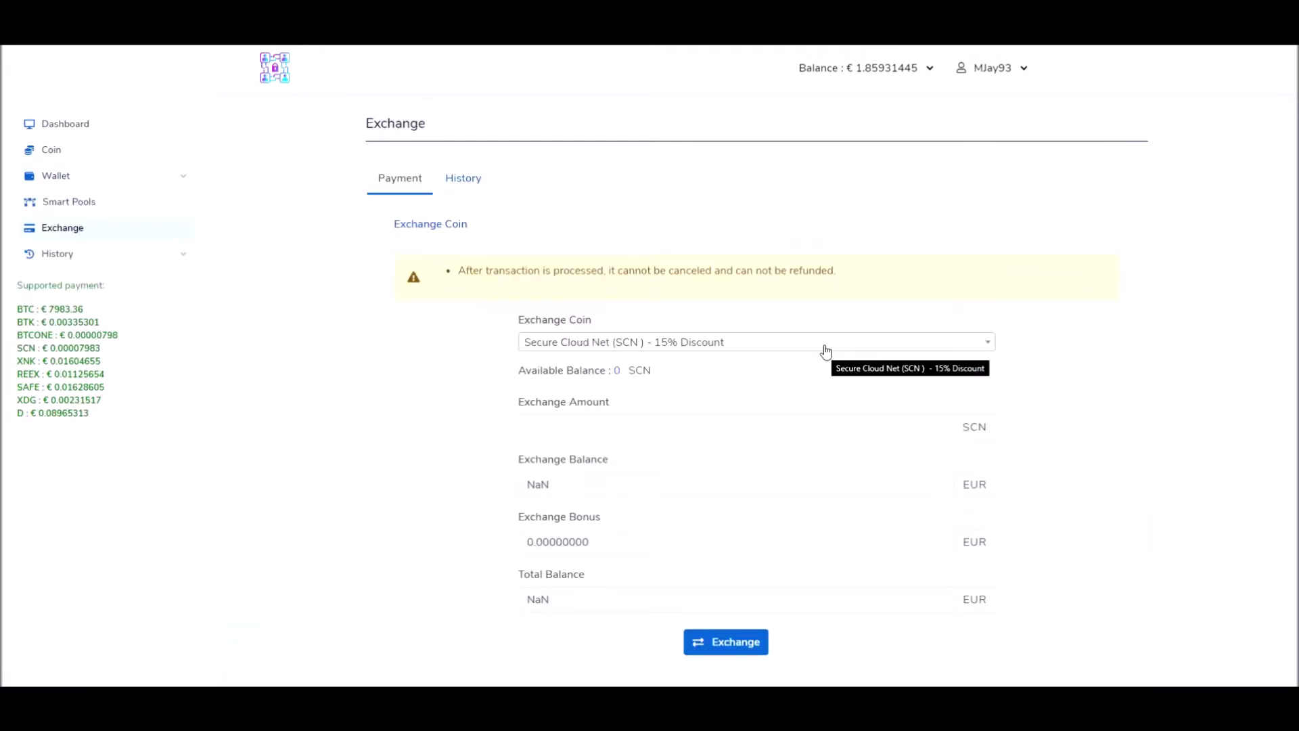
left_click(825, 350)
scroll(814, 433, "down", 3)
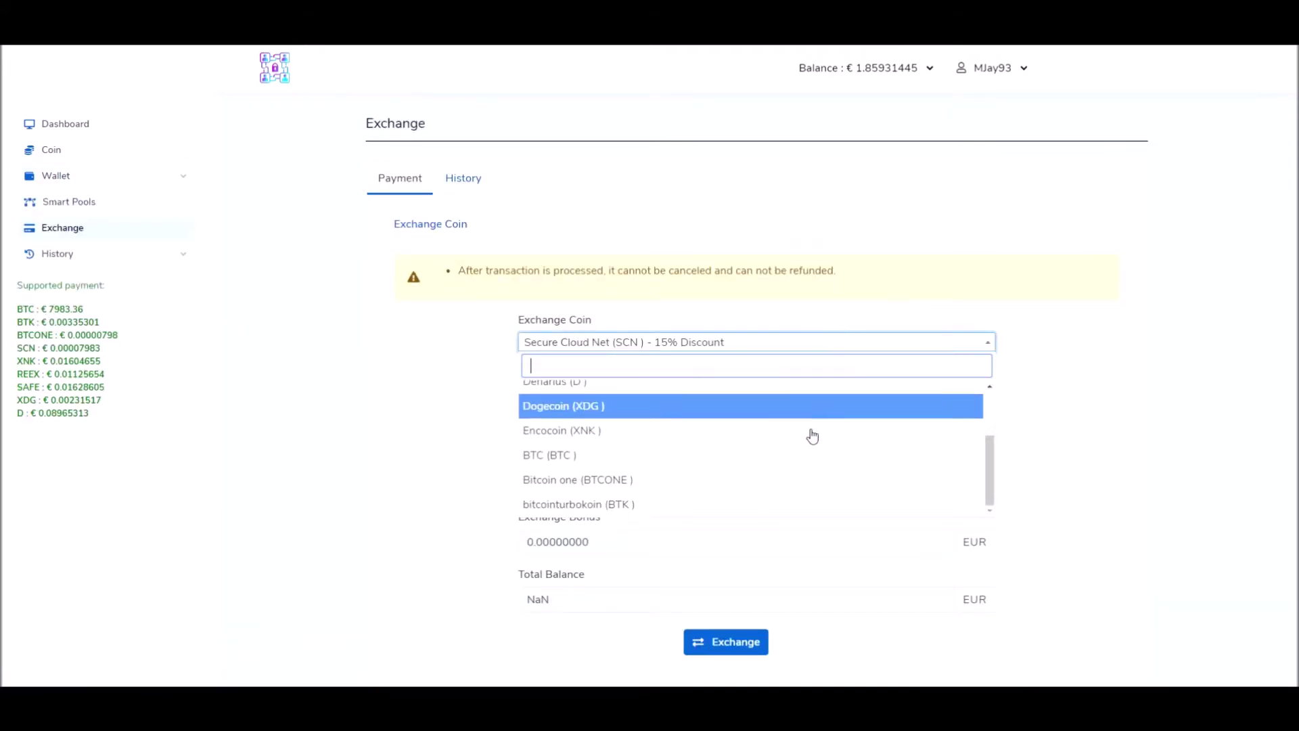
left_click(588, 505)
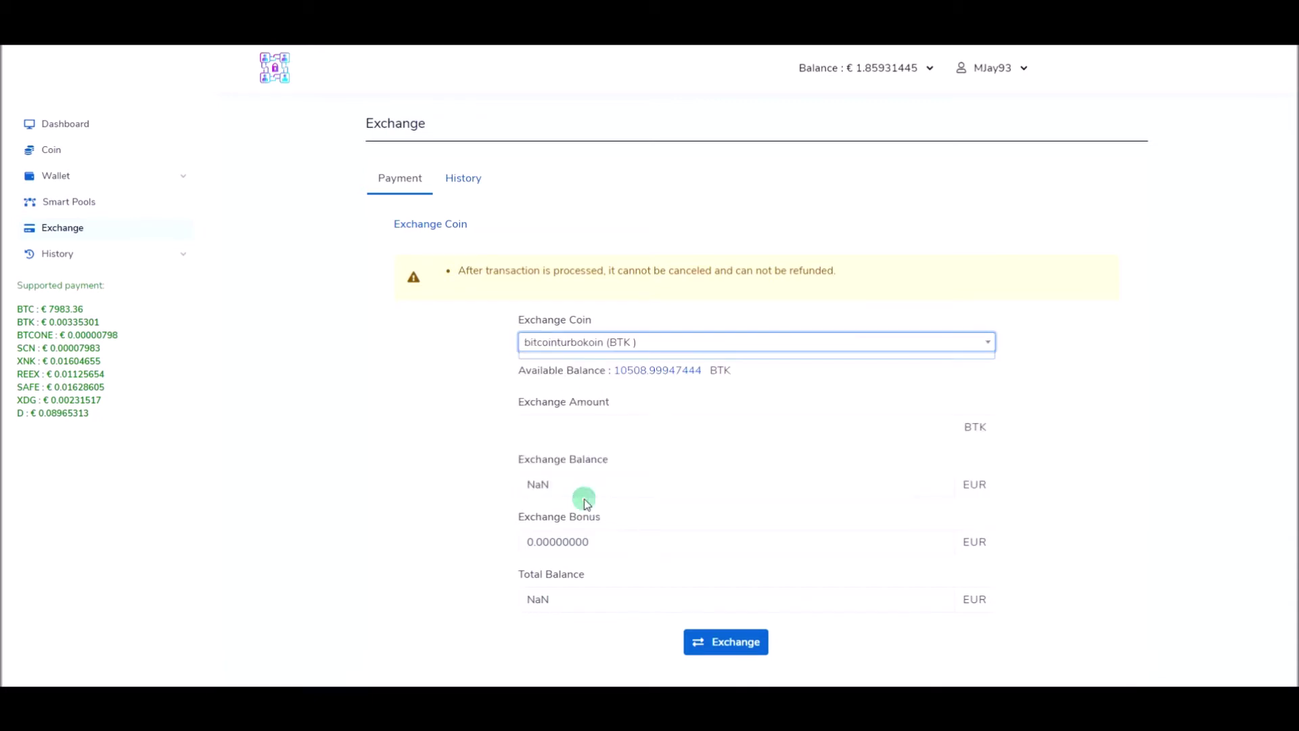
left_click(706, 428)
type("300")
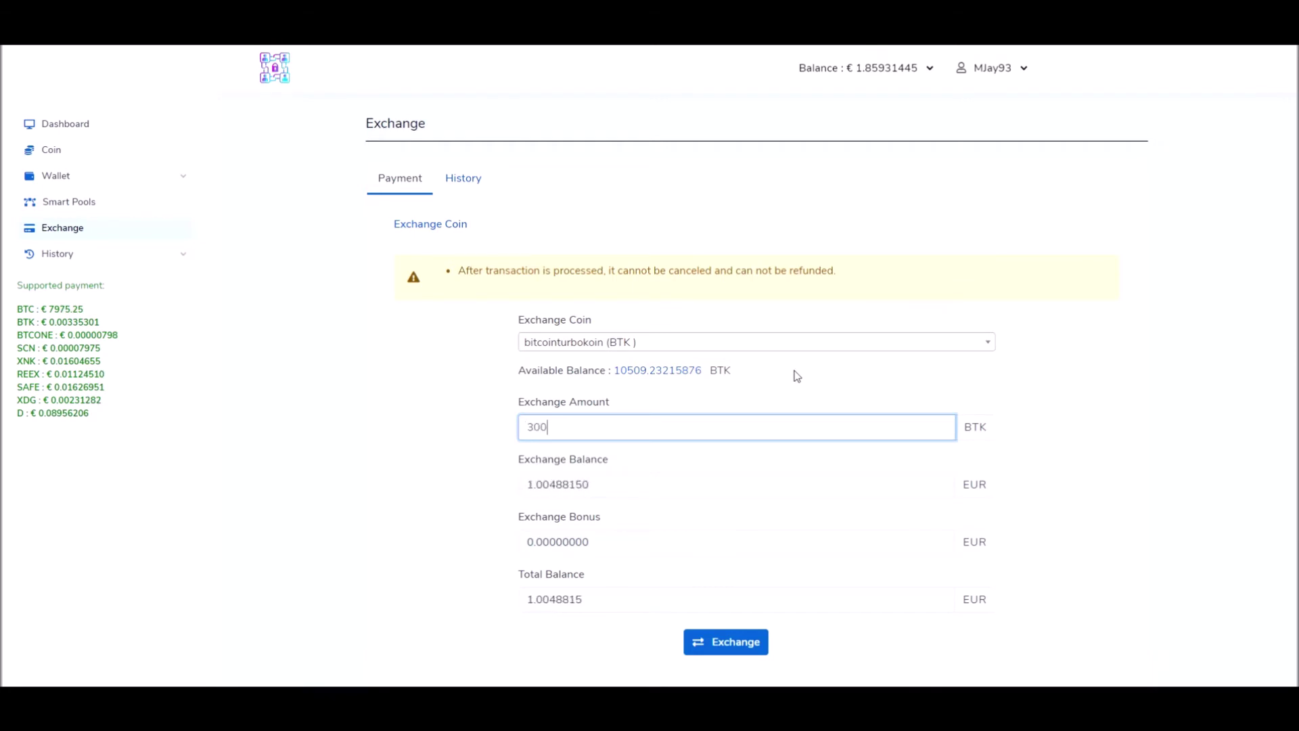
left_click(600, 485)
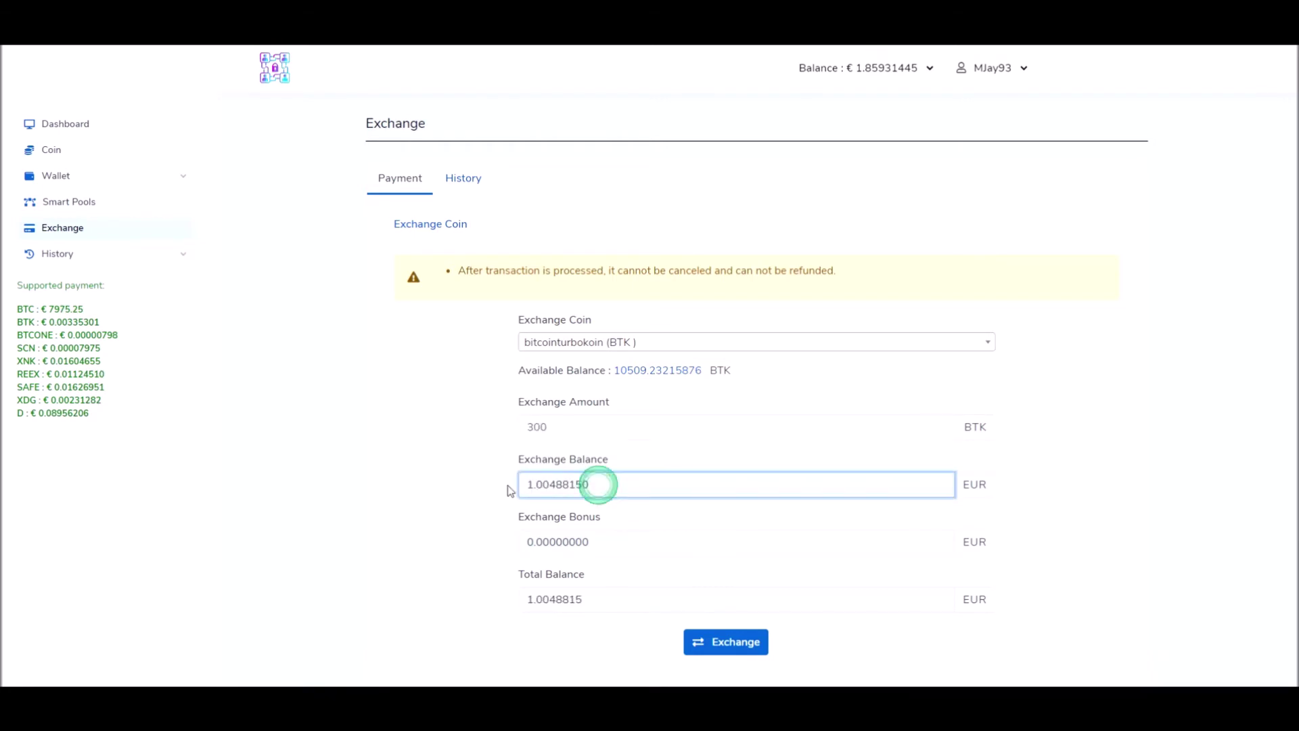
left_click(734, 644)
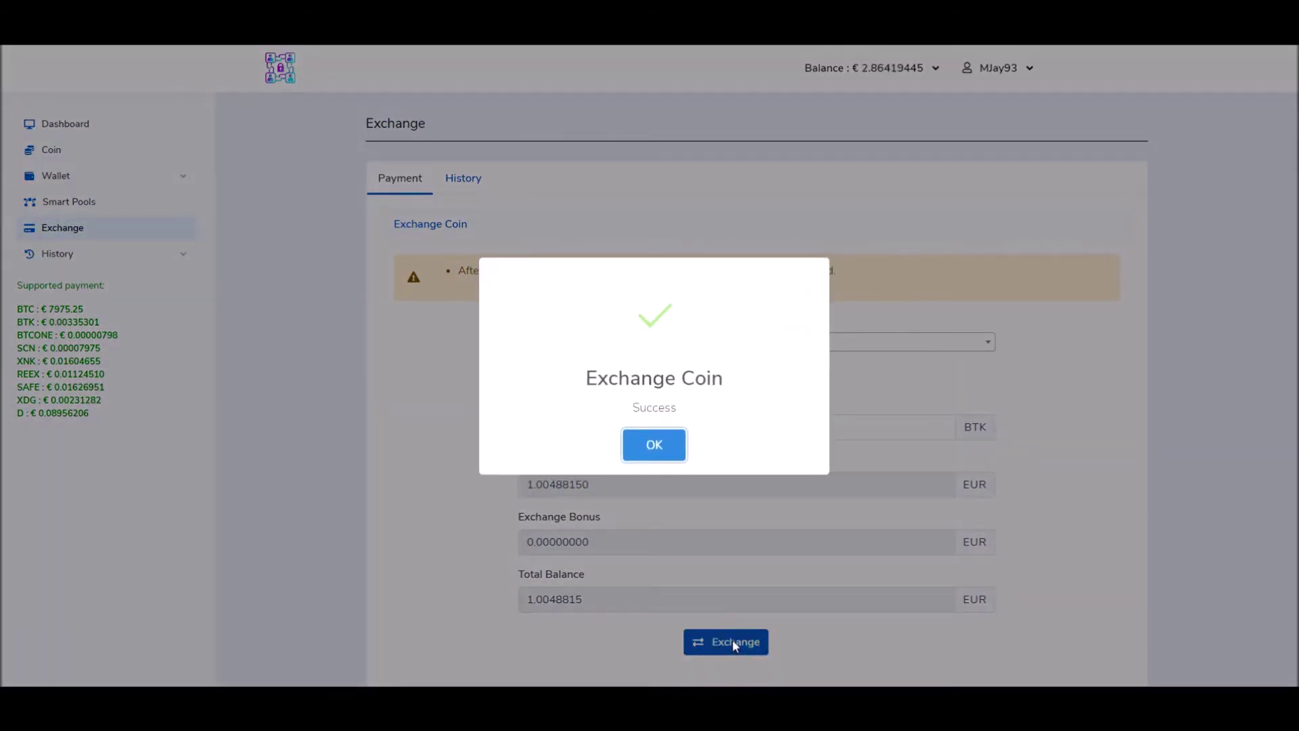
left_click(654, 445)
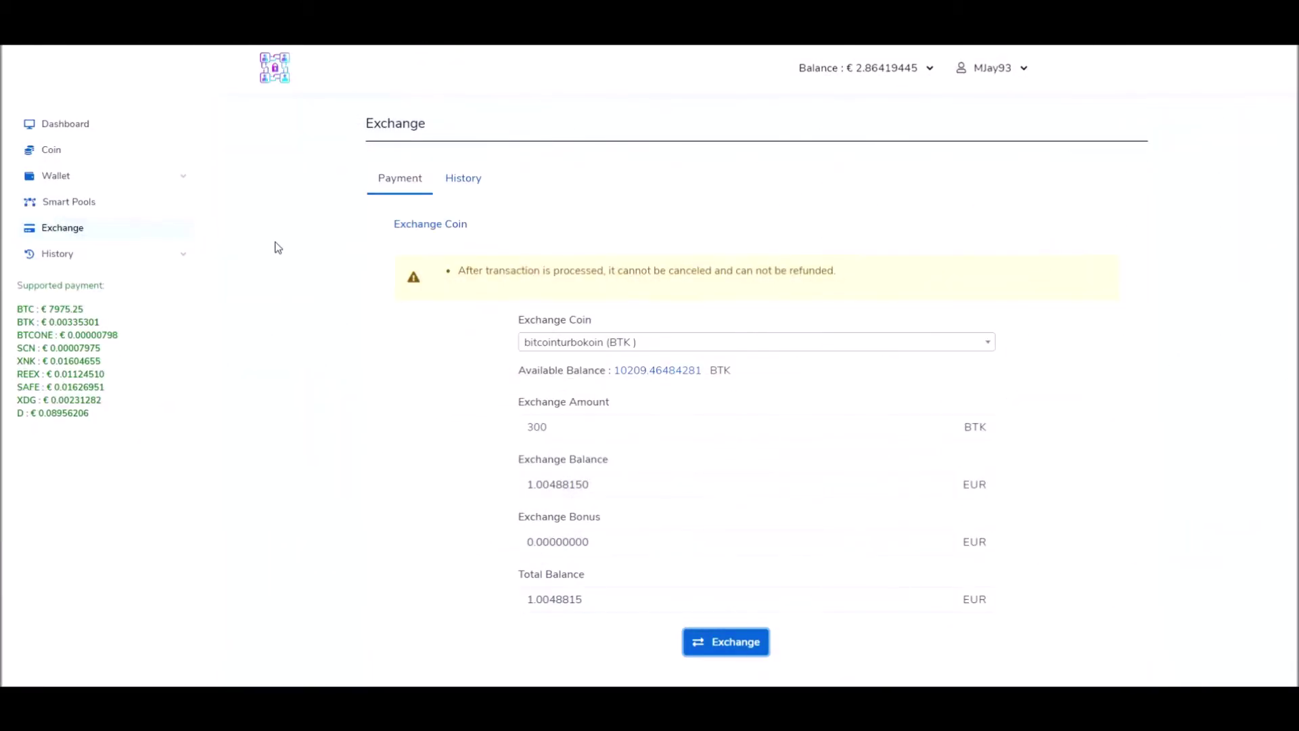
left_click(53, 157)
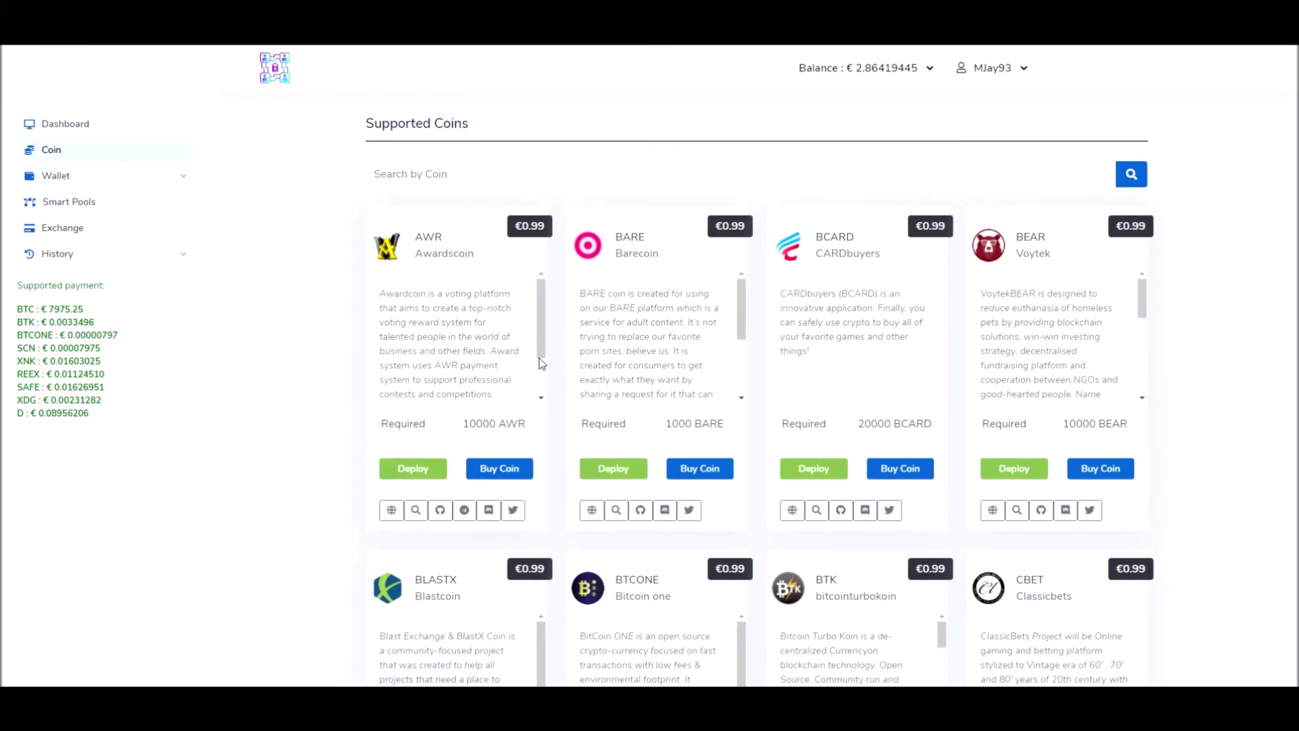
Step: Deploy a masternode from the BTK coin card, accepting the 10000 BTK collateral requirement
scroll(768, 368, "down", 4)
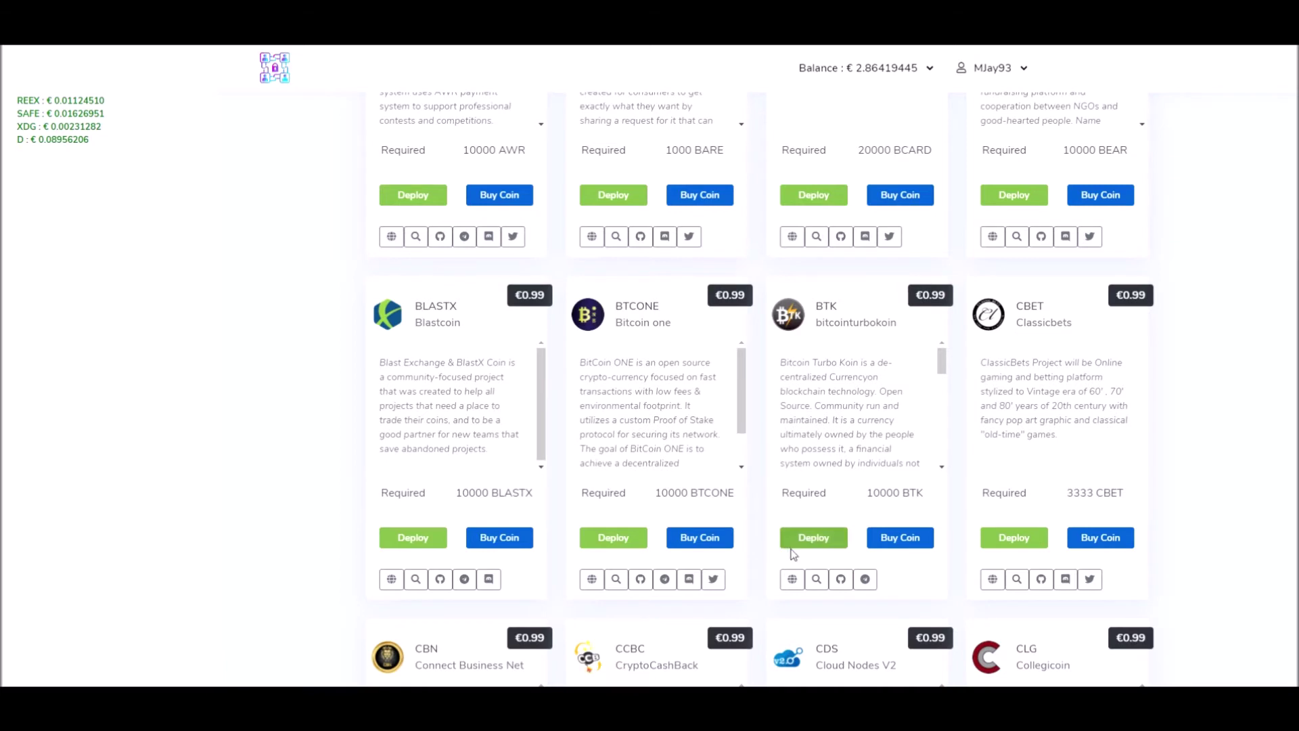
left_click_drag(832, 308, 818, 316)
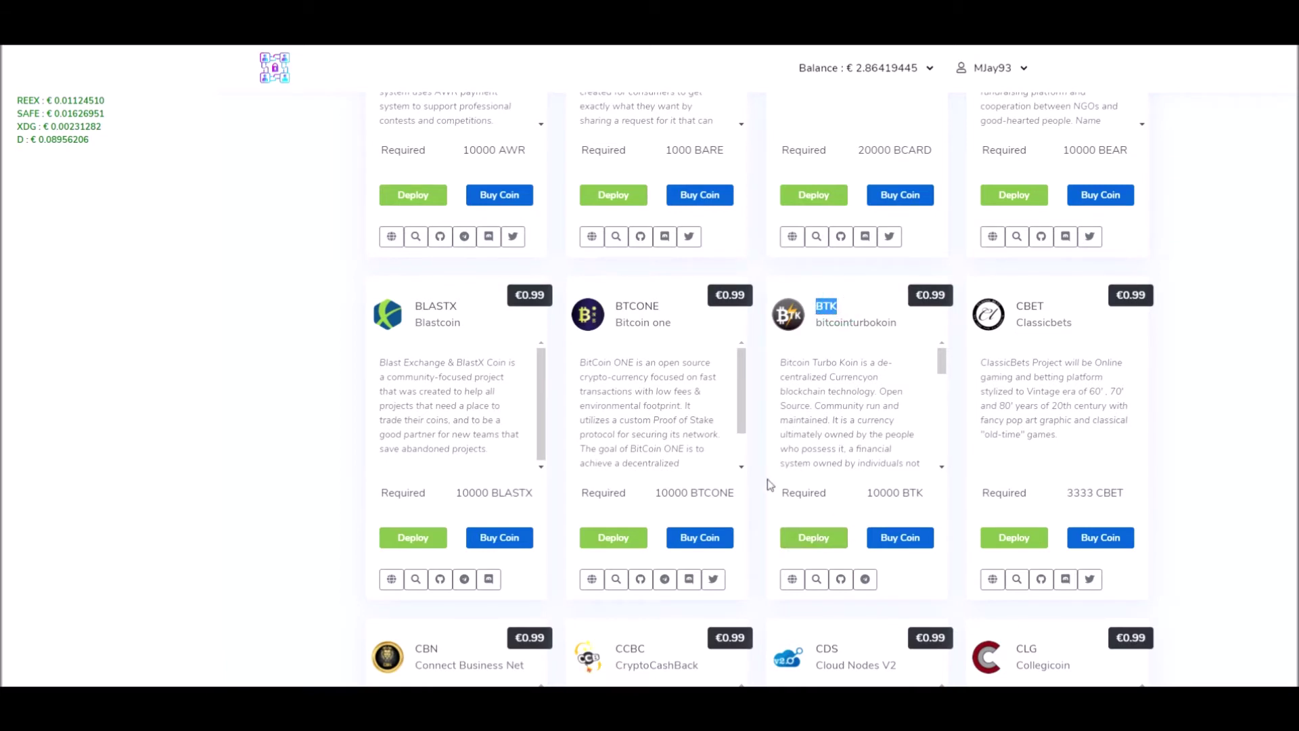
left_click(760, 525)
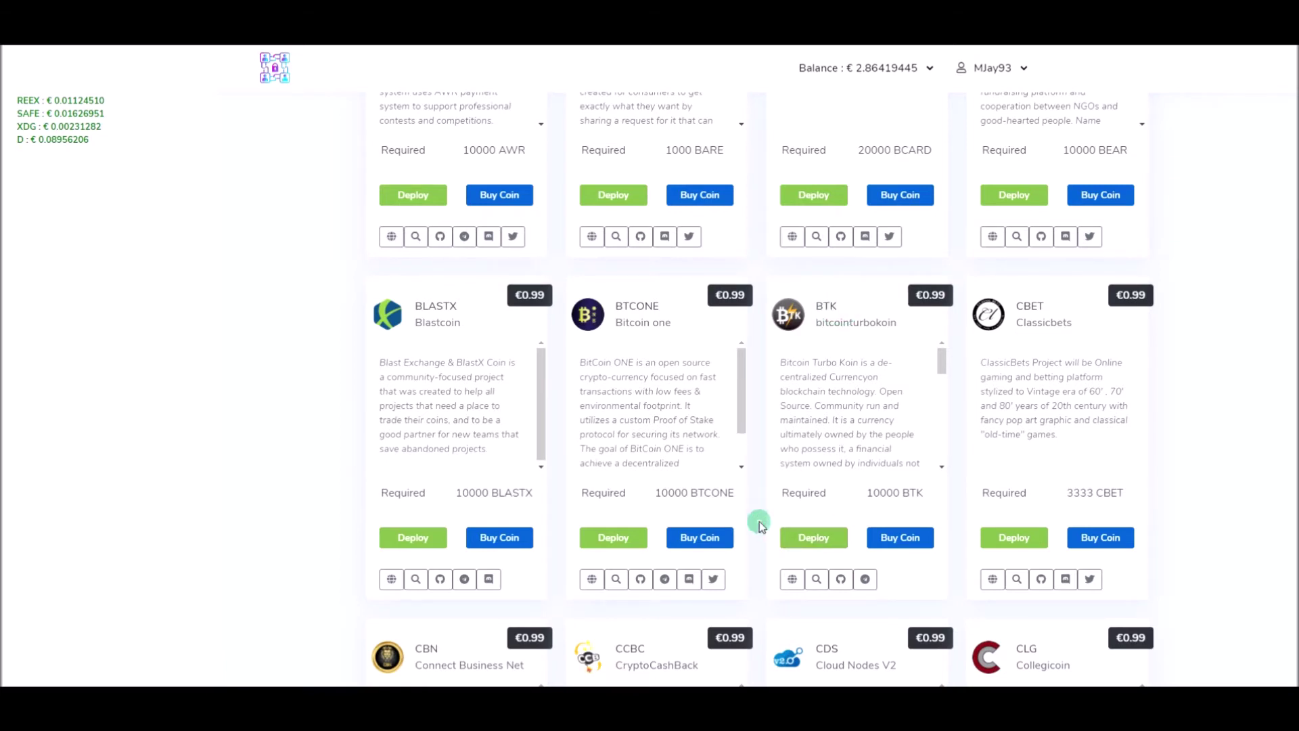
left_click(815, 539)
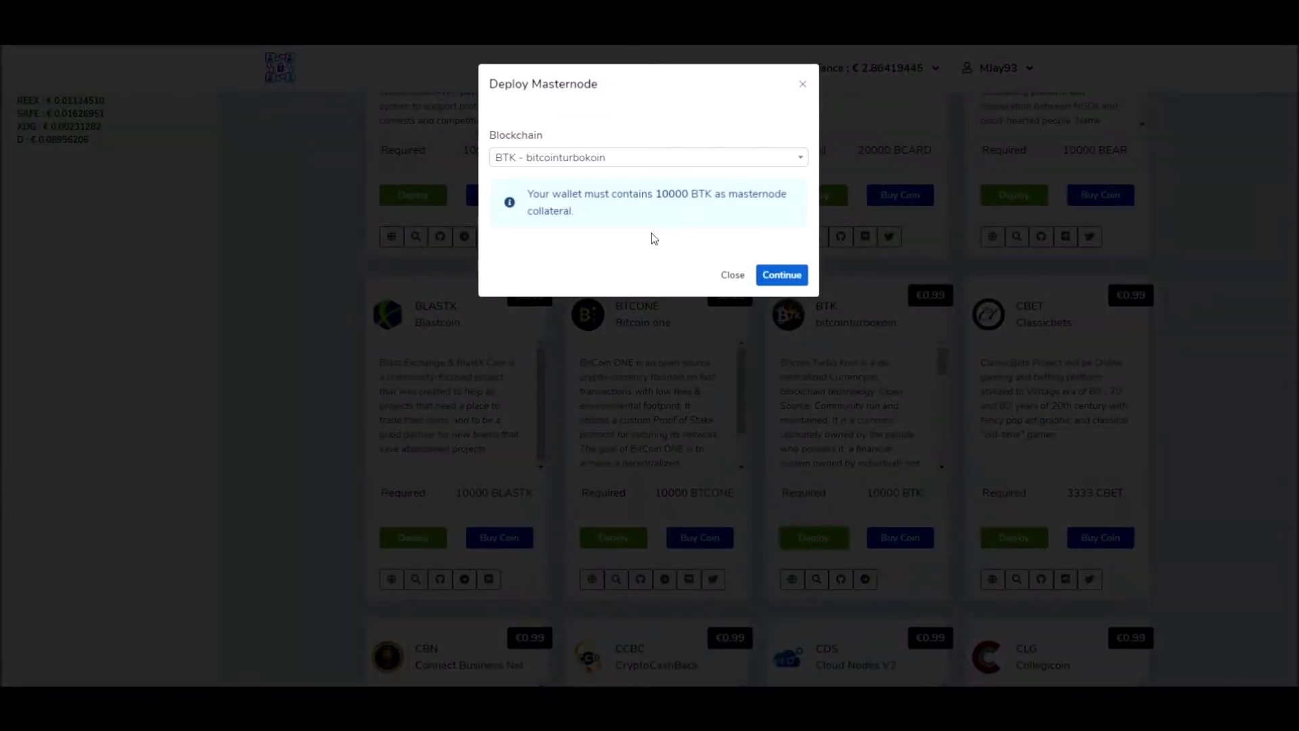
left_click_drag(528, 197, 785, 209)
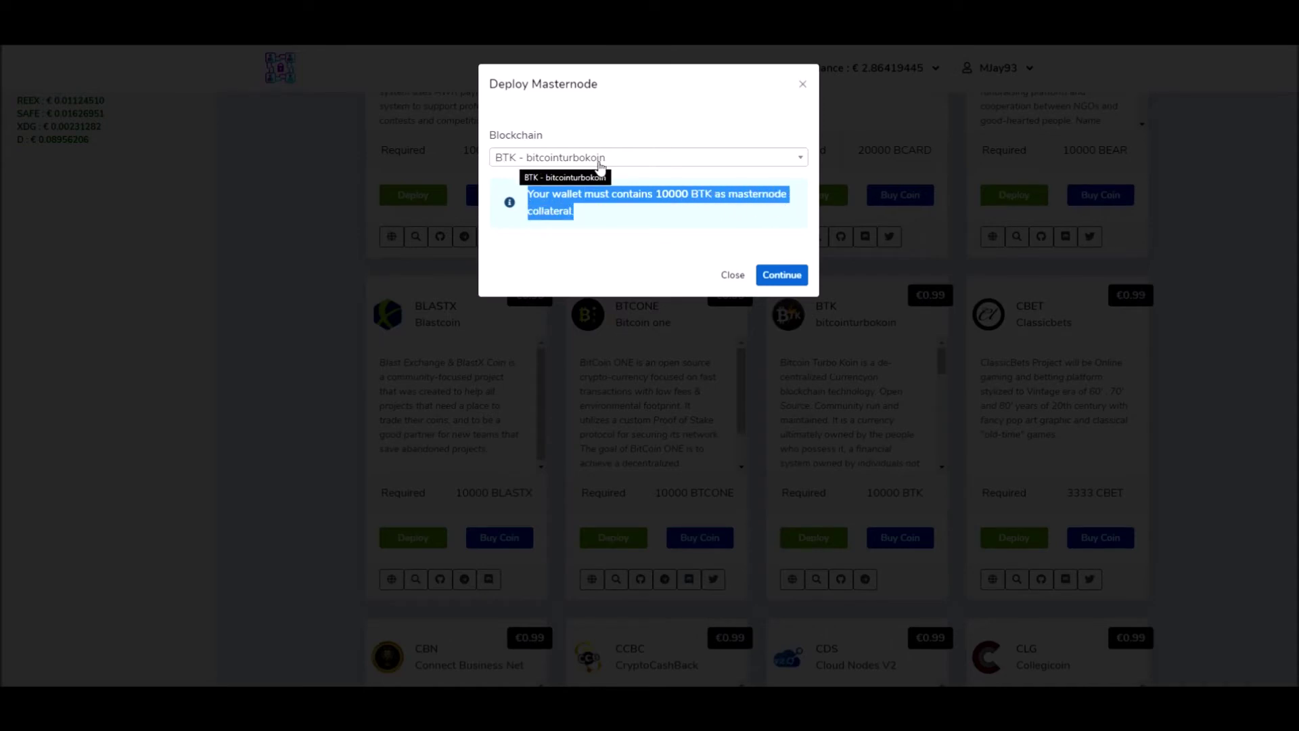
left_click(784, 276)
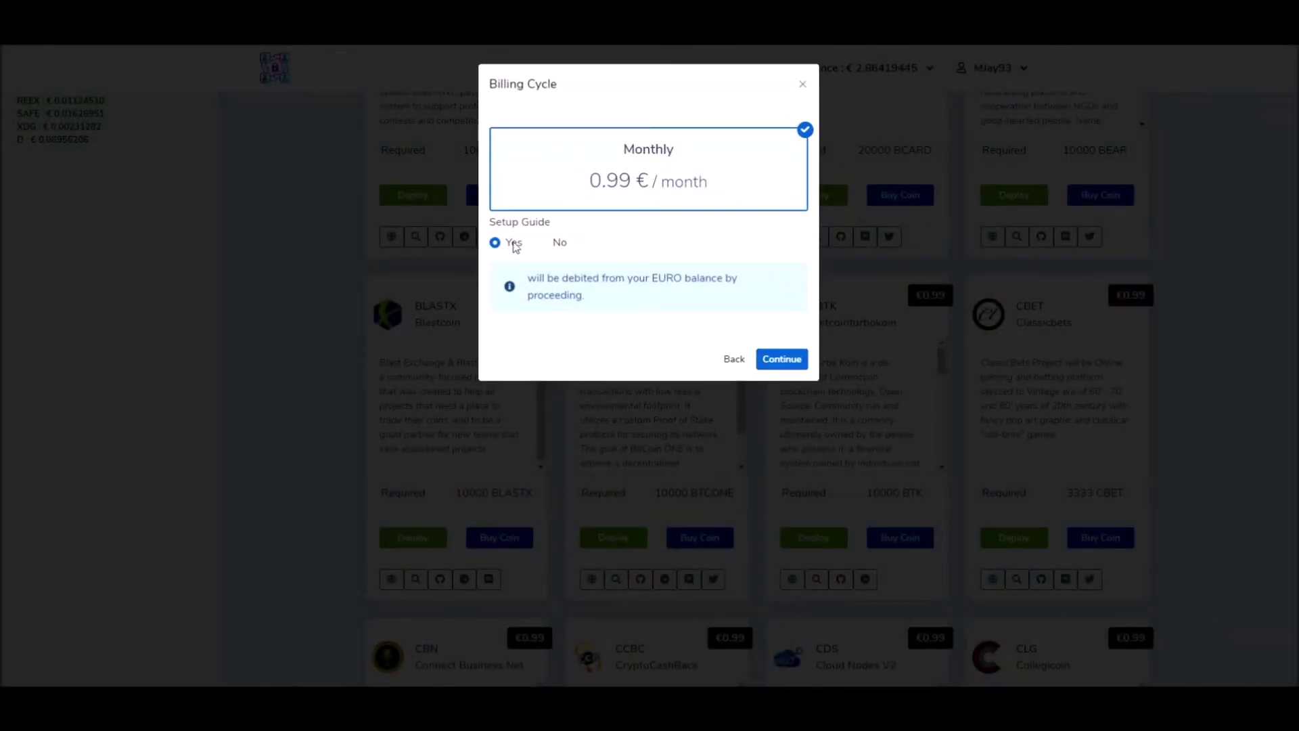
Step: Keep Monthly billing at 0.99 € with Setup Guide Yes and continue
left_click_drag(581, 186, 715, 191)
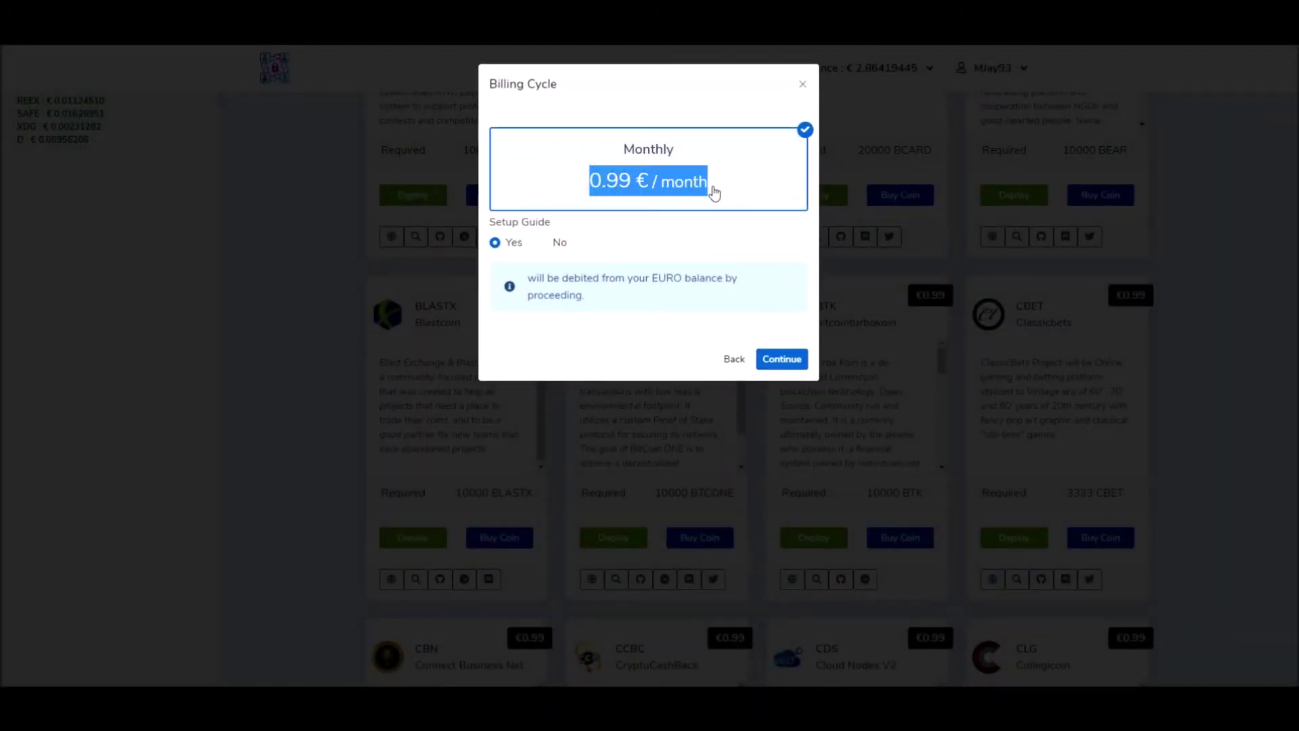
left_click_drag(527, 279, 646, 302)
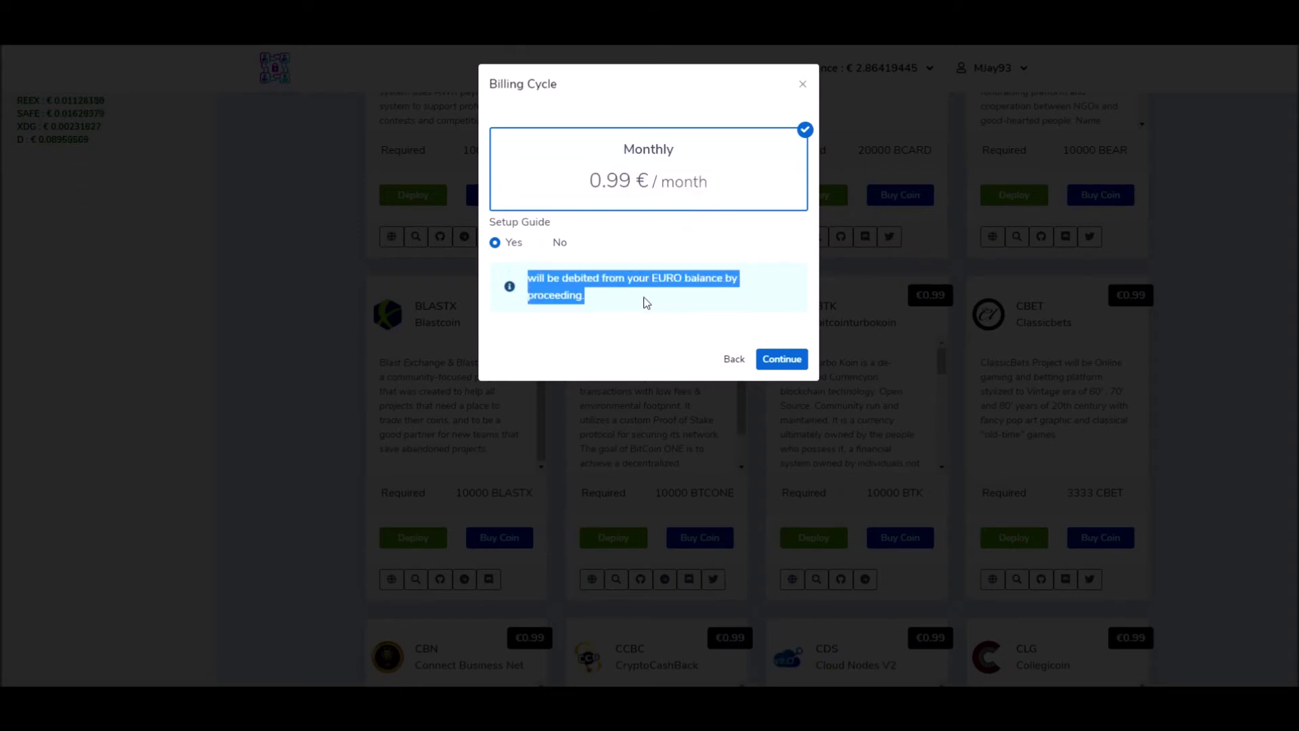
left_click(603, 301)
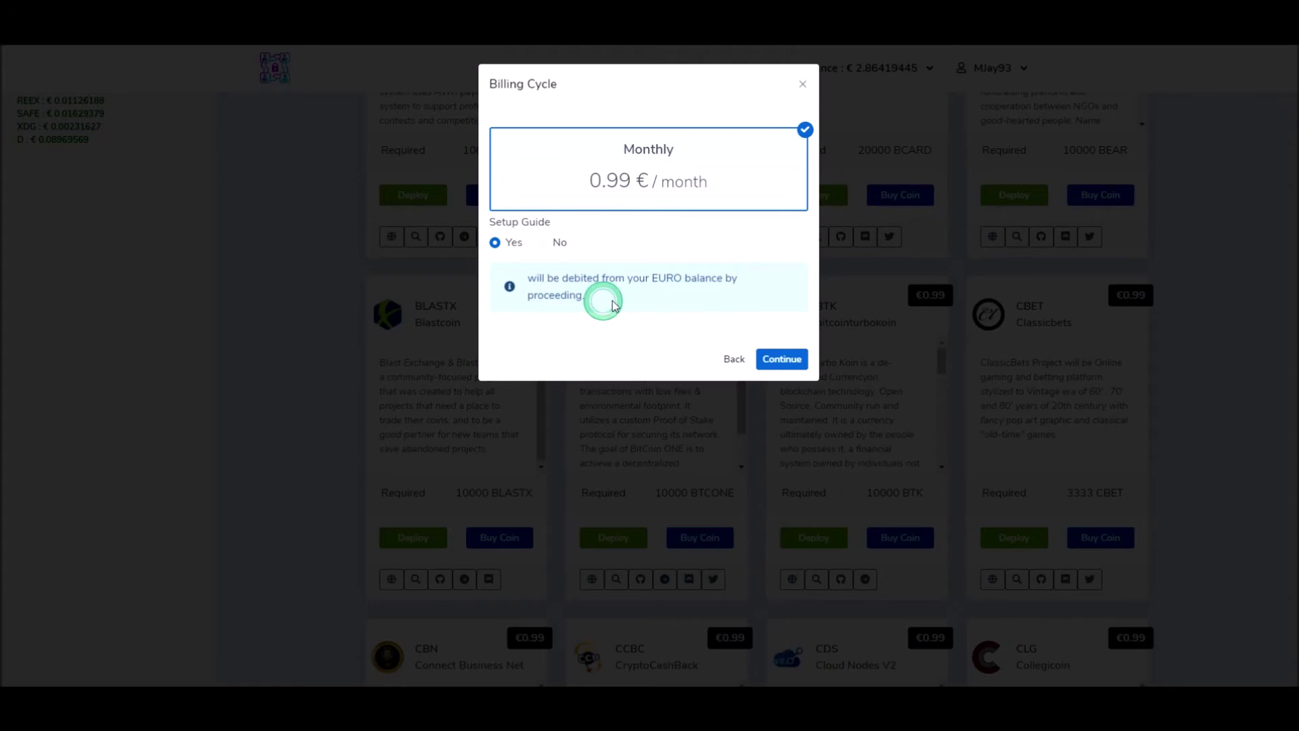
left_click(785, 361)
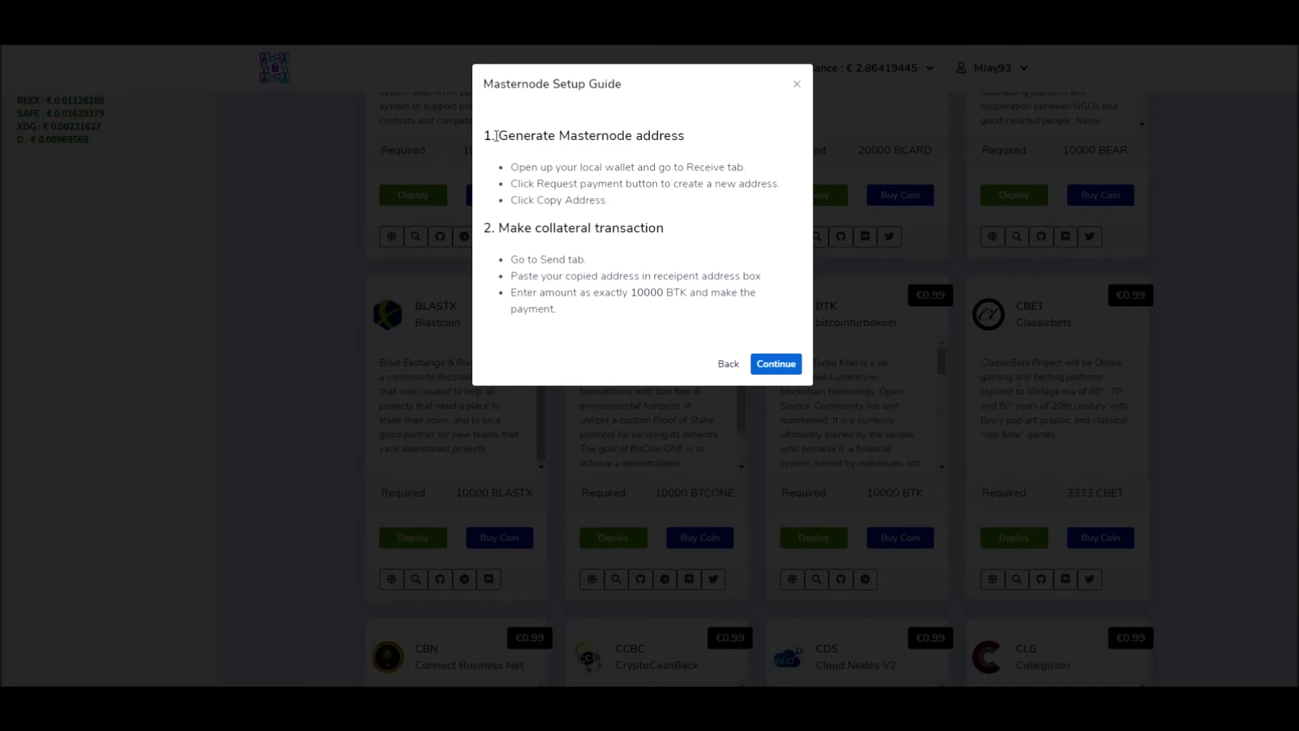
Step: Review the guide's Generate Masternode address instructions, then switch to the cold wallet with Alt+Tab
left_click_drag(487, 134, 687, 137)
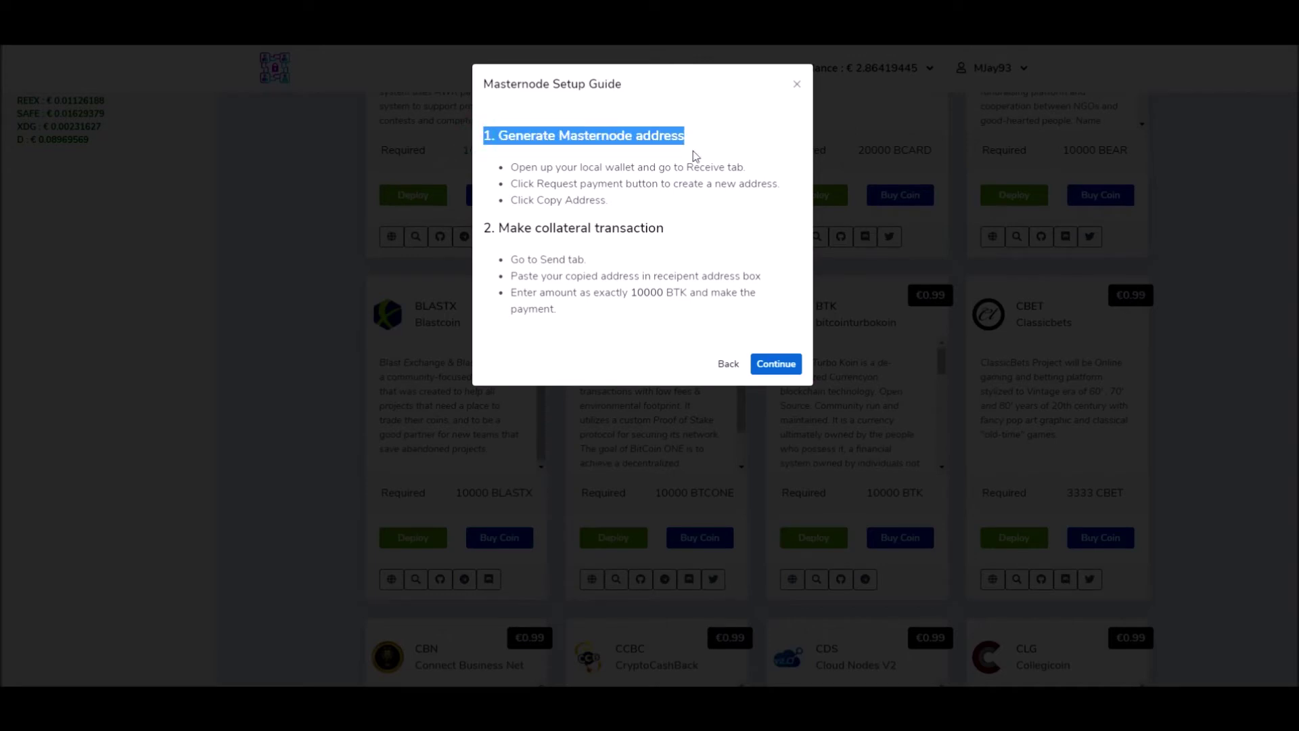
left_click_drag(514, 166, 759, 171)
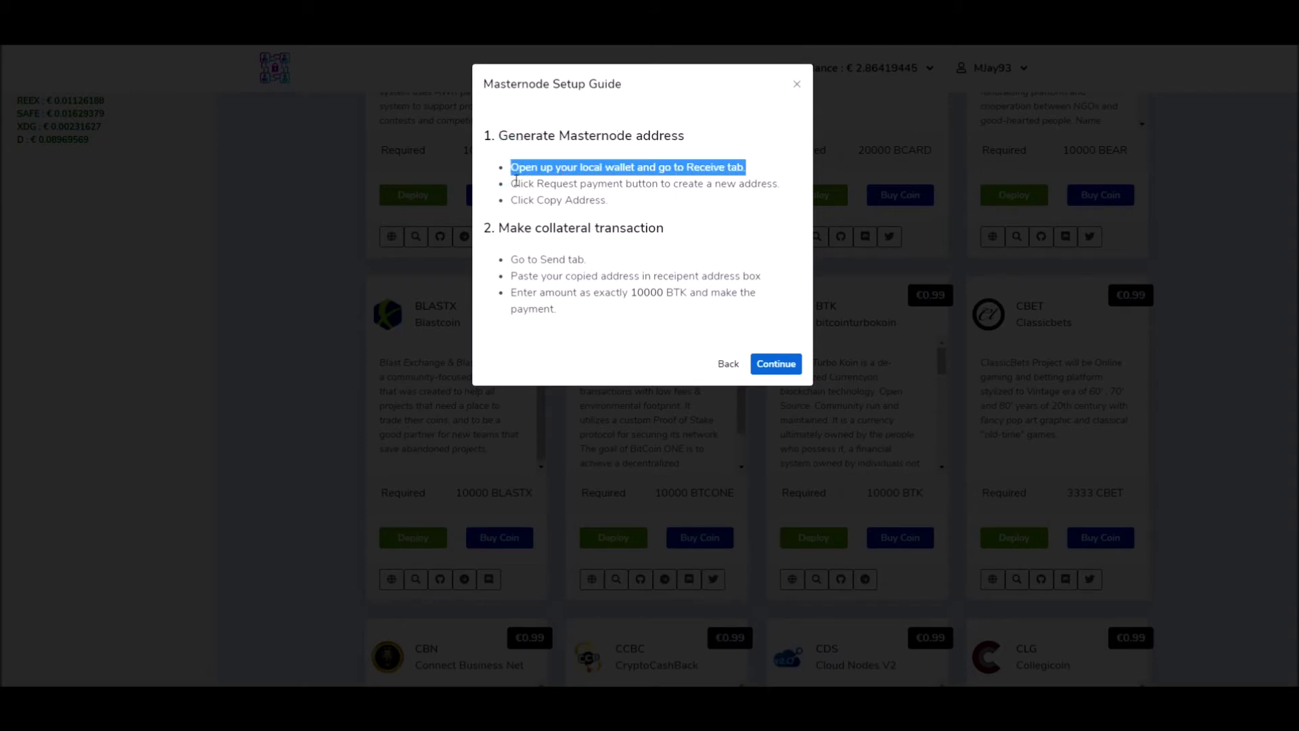
left_click_drag(511, 184, 785, 195)
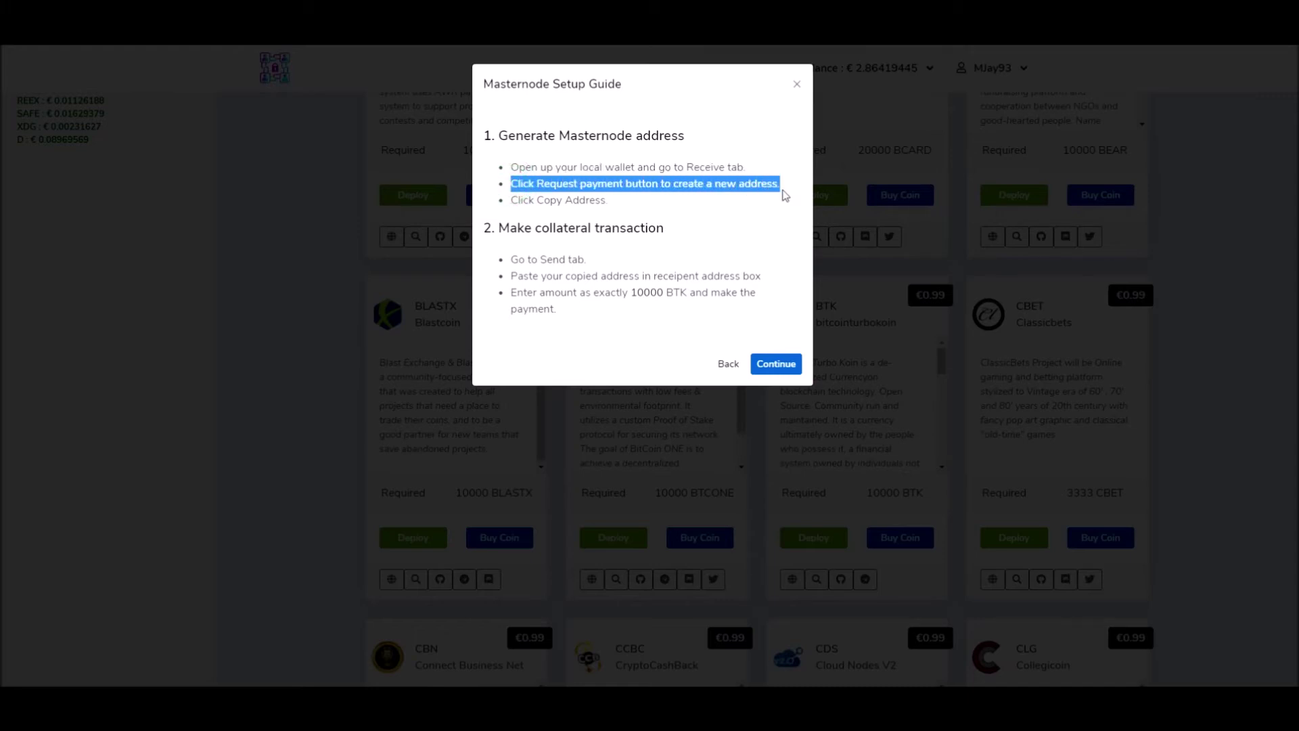
left_click(509, 204)
left_click_drag(510, 204, 607, 203)
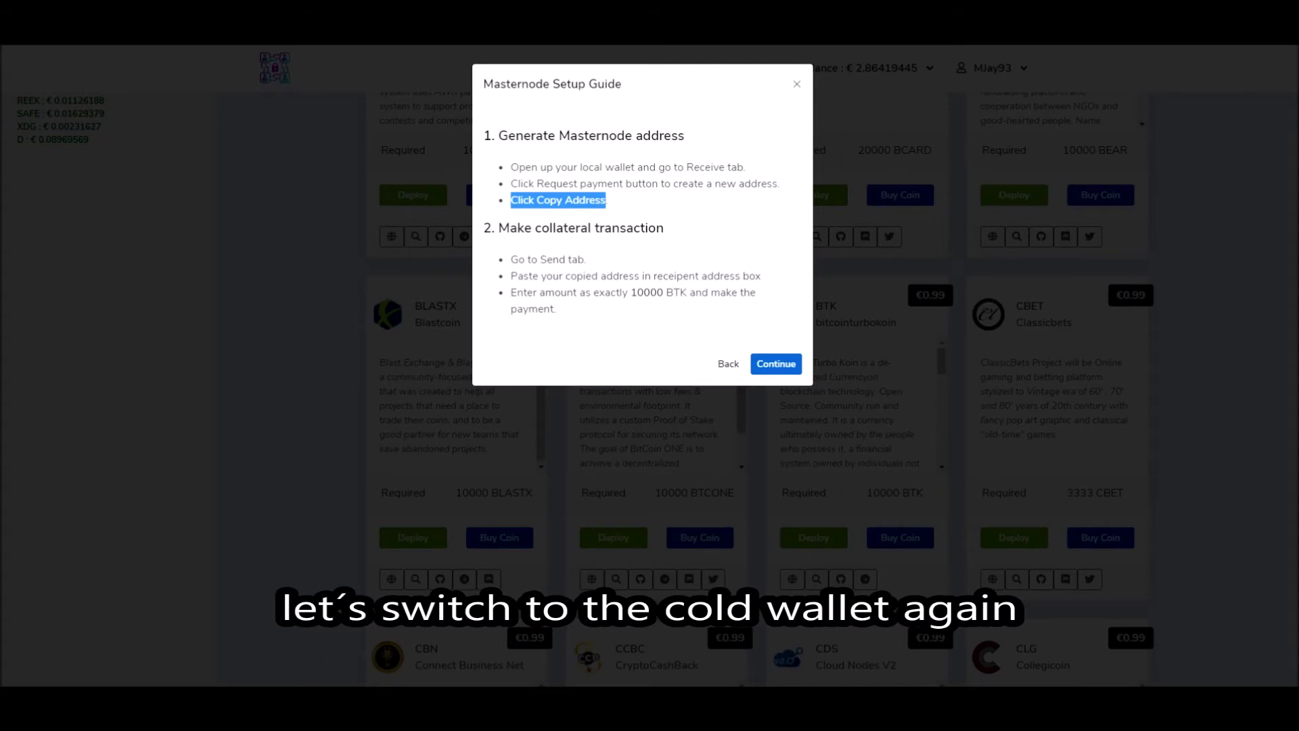
key("alt+Tab")
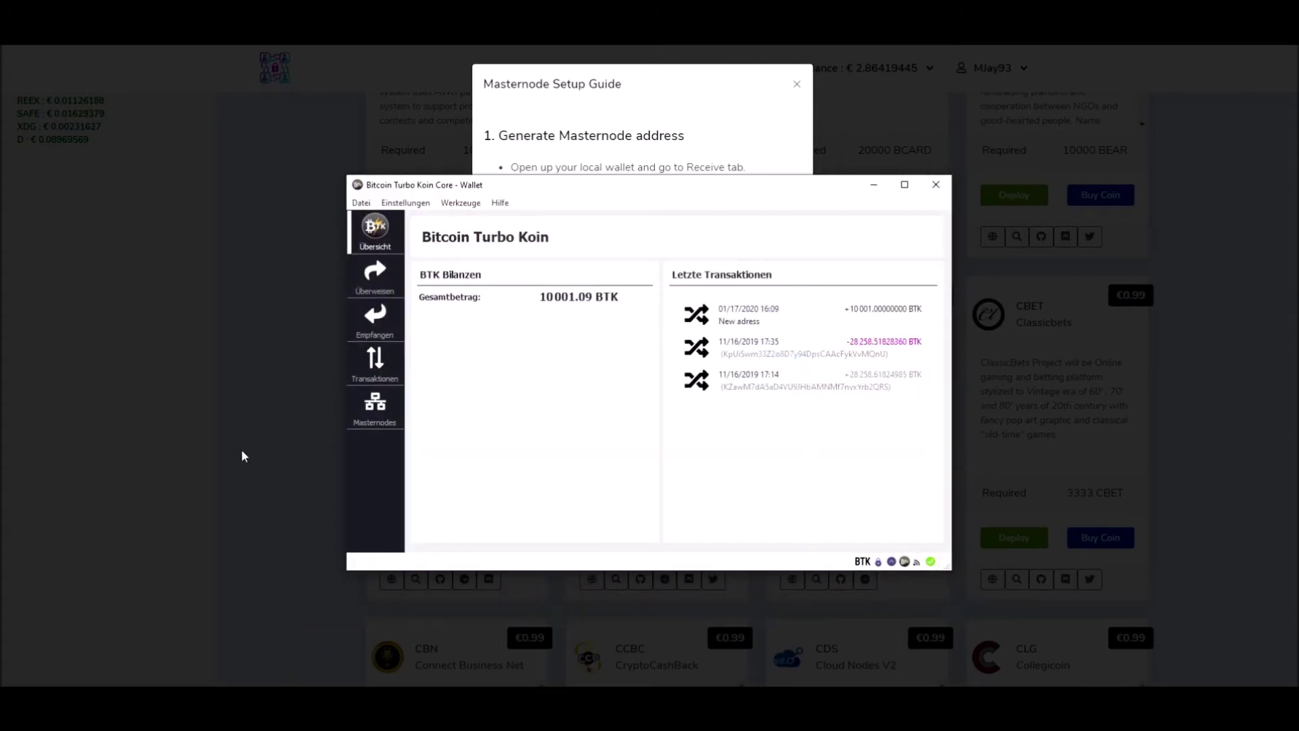
Step: Generate a new receiving address on the Empfangen page, copy it, and return to the guide
left_click(384, 330)
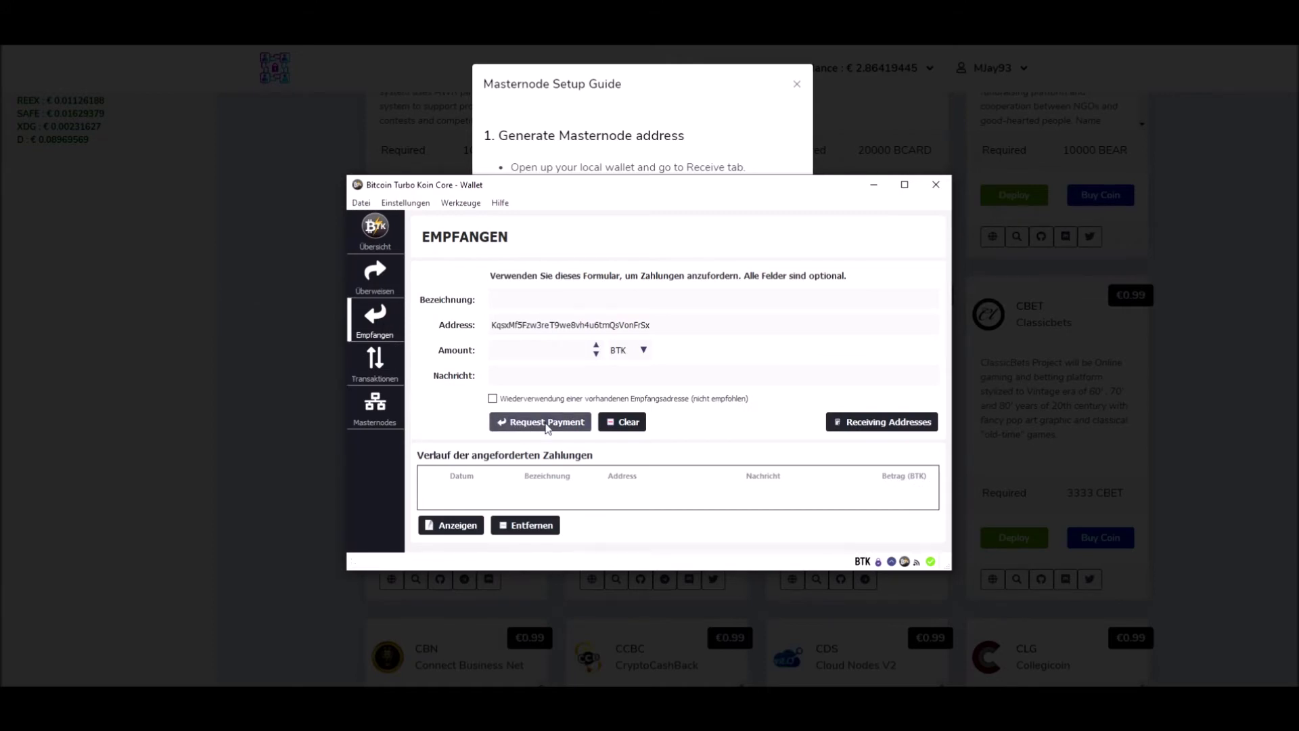
left_click(562, 421)
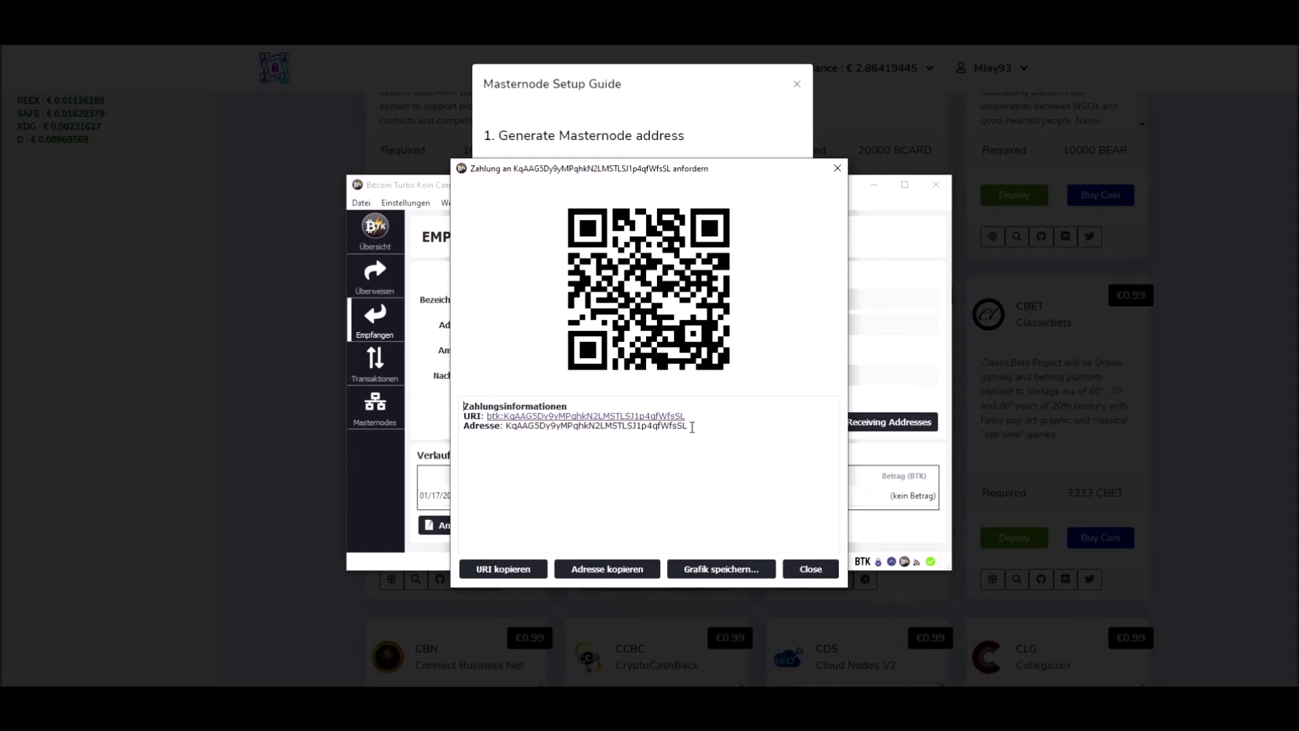
left_click(616, 572)
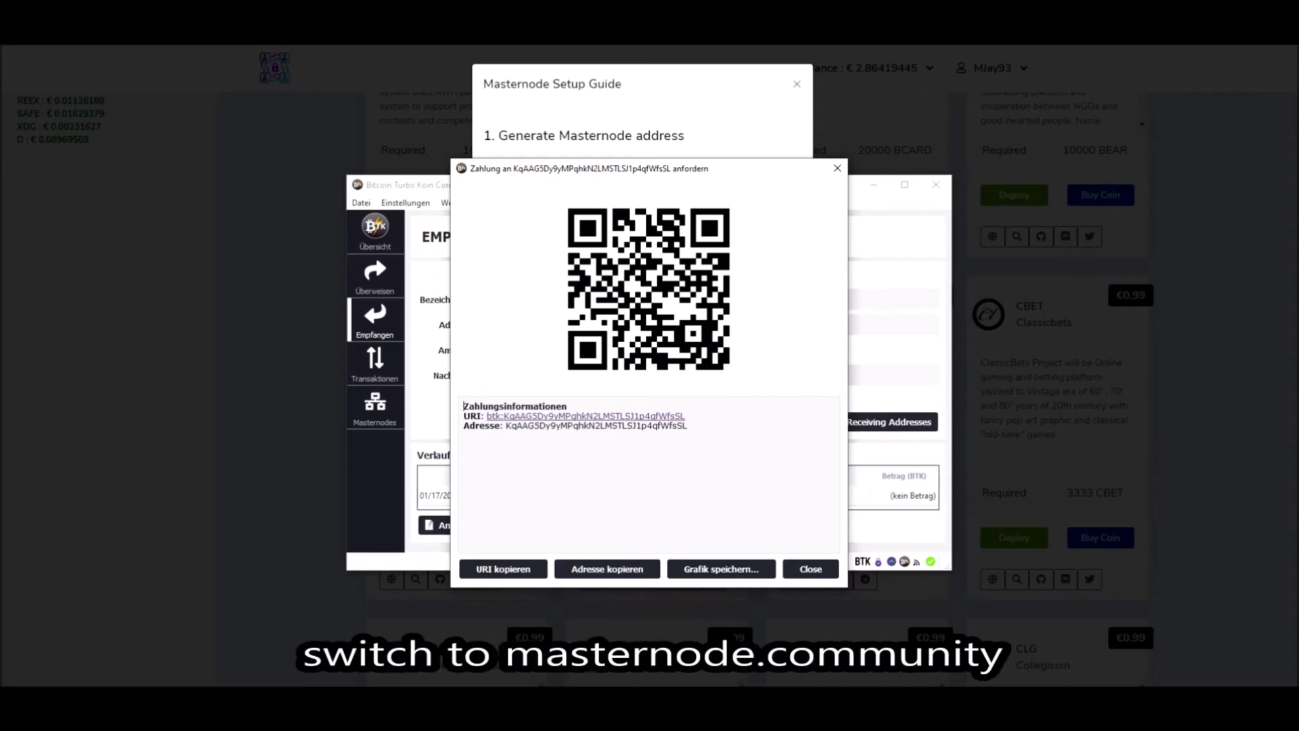
left_click(248, 632)
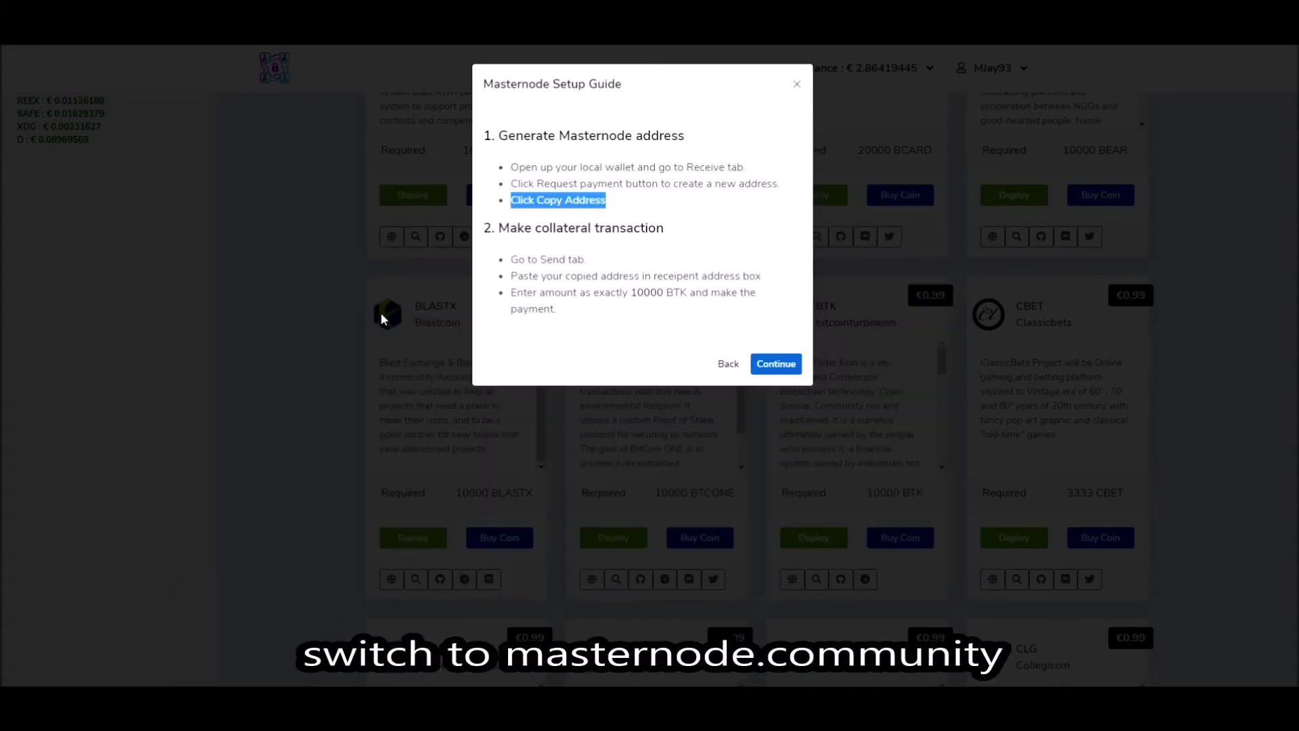
Step: Read the guide's 'Make collateral transaction' steps: open the send page, paste the address, send exactly 10000 BTK
left_click_drag(499, 228, 663, 225)
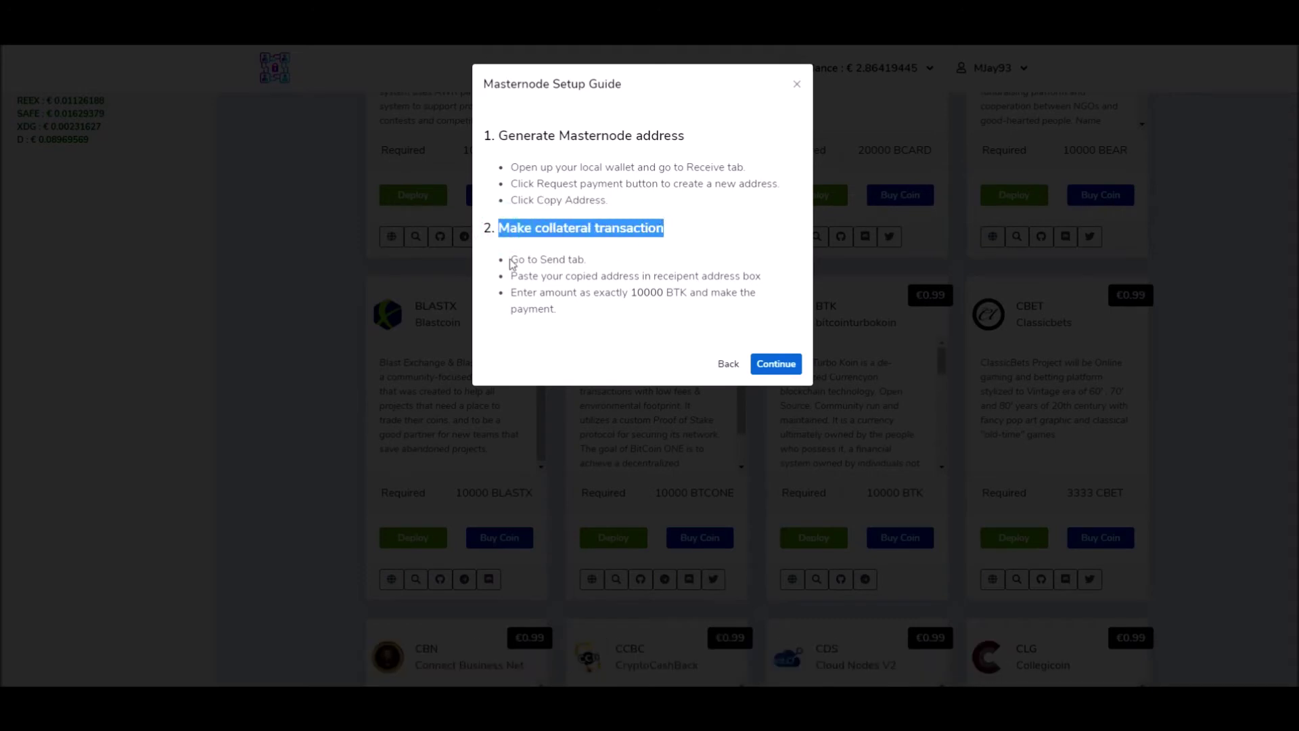
left_click_drag(511, 259, 587, 260)
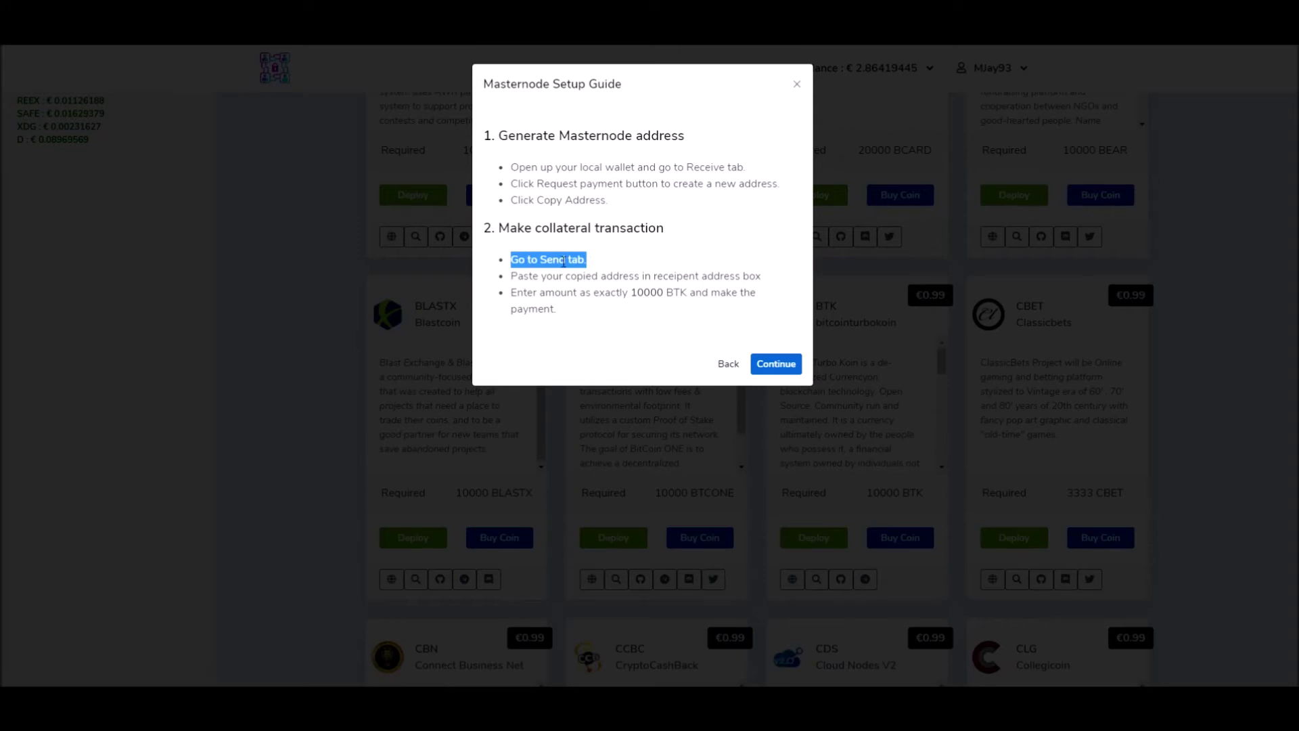
left_click_drag(511, 275, 756, 276)
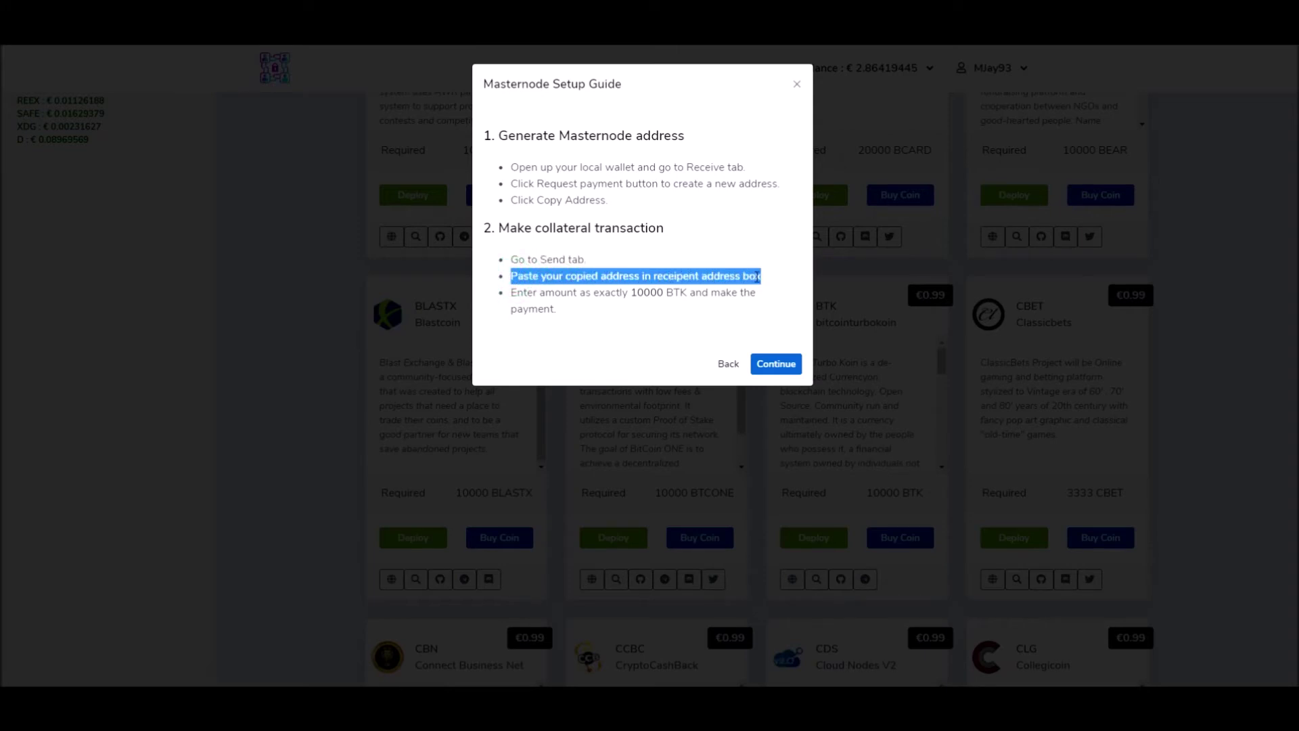
left_click_drag(511, 293, 755, 313)
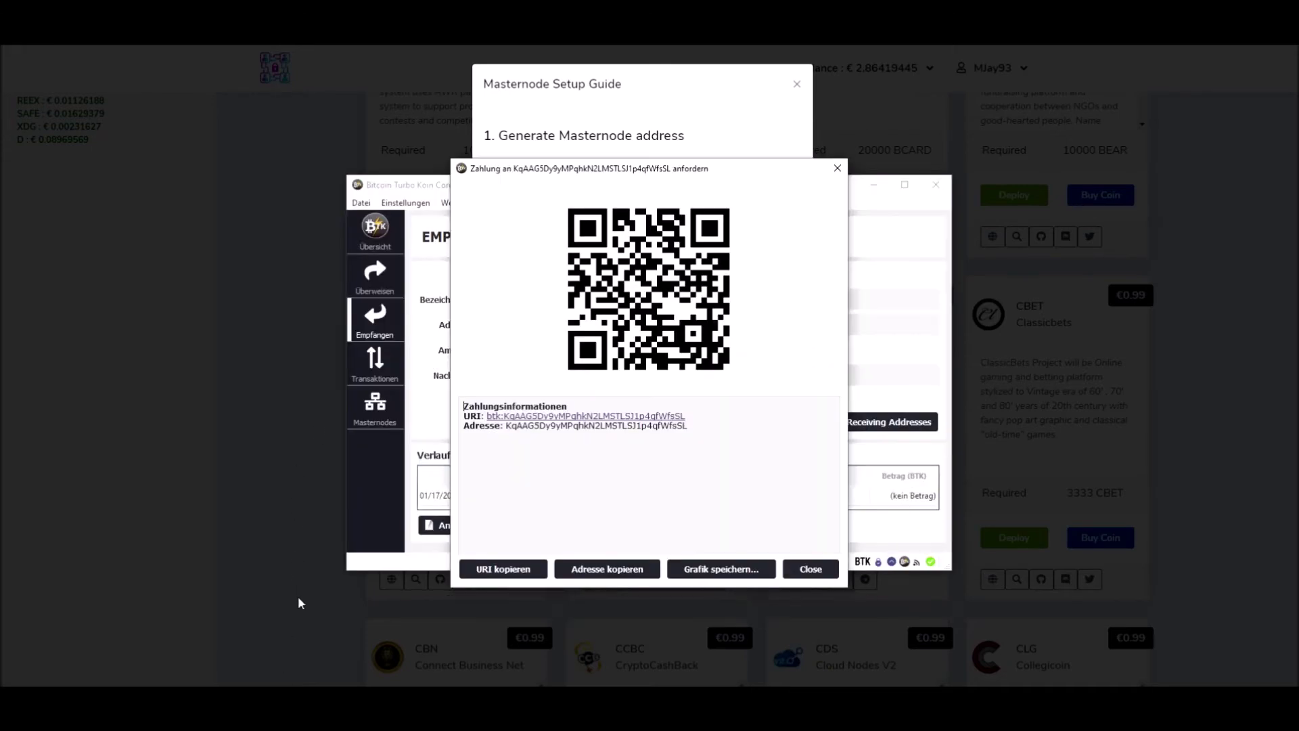
Step: On the Überweisen page, paste the masternode address as recipient and enter 10000 as the amount
left_click(815, 571)
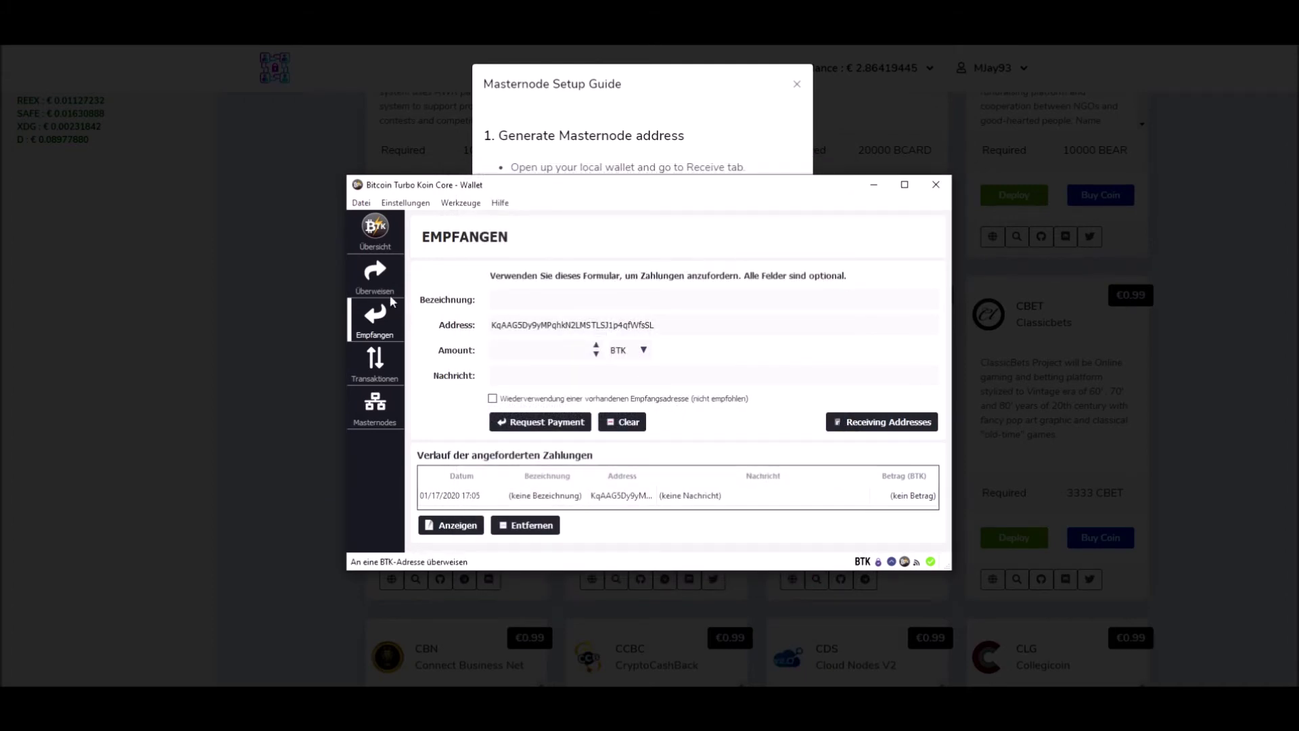
left_click(376, 281)
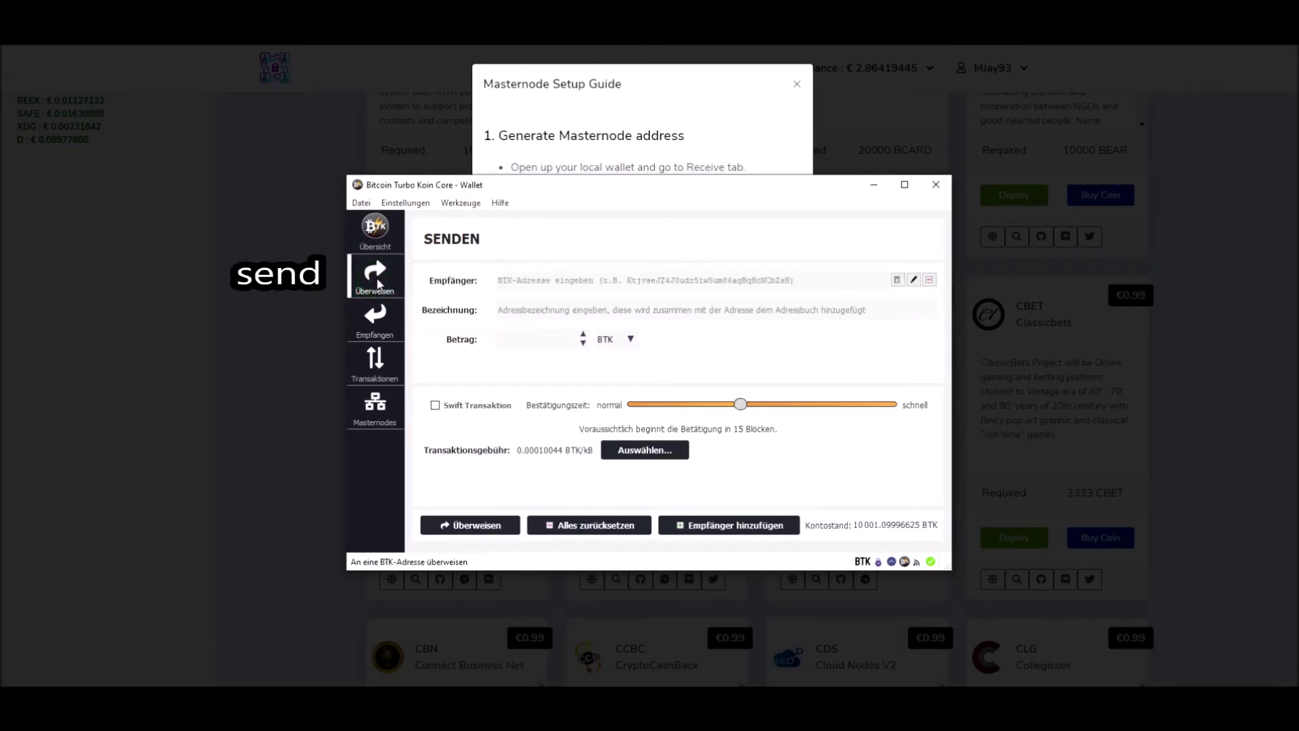
left_click(629, 280)
type("KqAAG5Dy9yMPqhkN2LMSTLSJ1p4dfWfsSL")
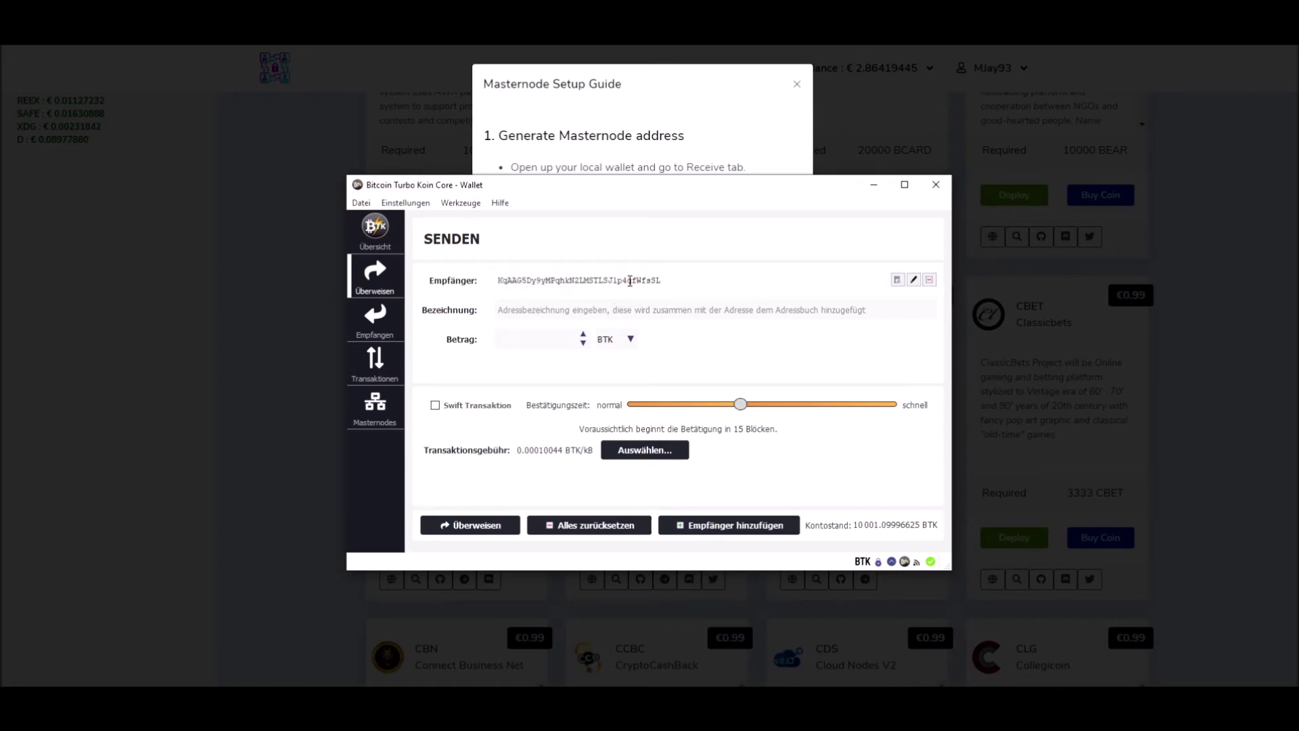
left_click(551, 337)
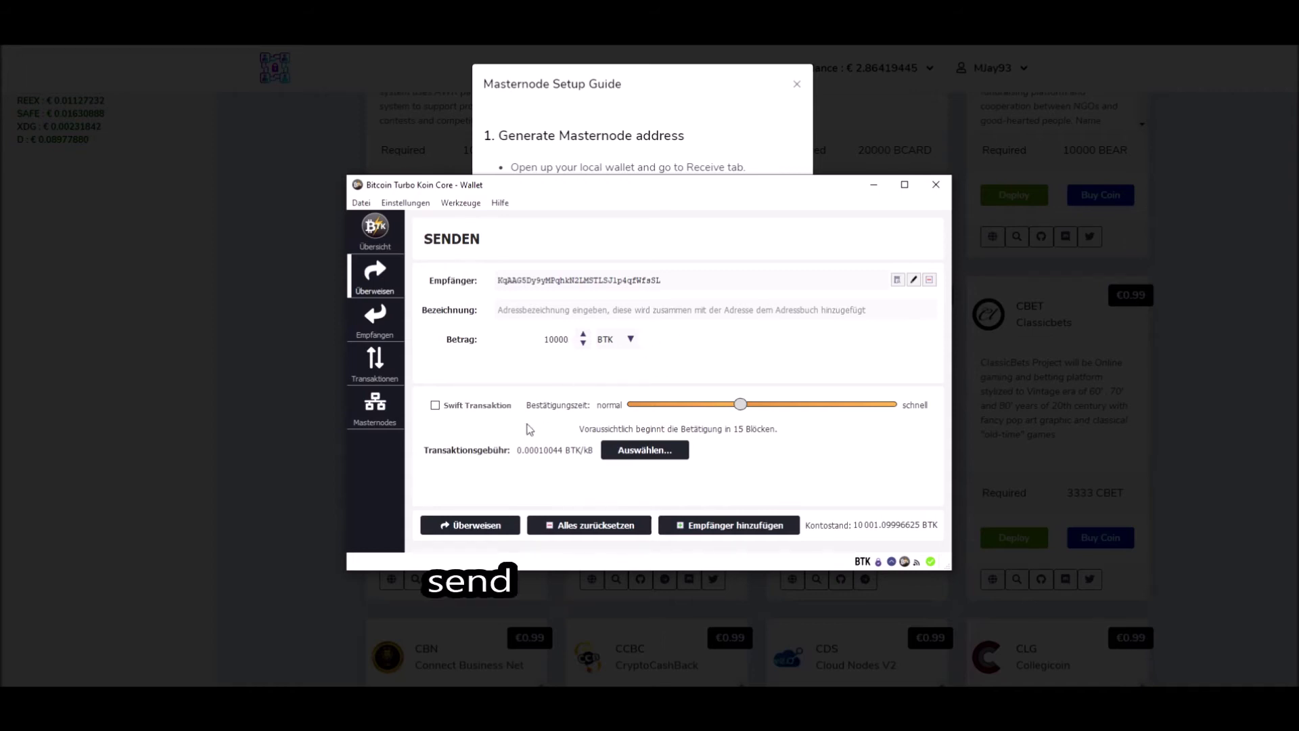
Step: Send the payment, unlocking the wallet with its passphrase and confirming 10000 BTK plus the fee
left_click(482, 534)
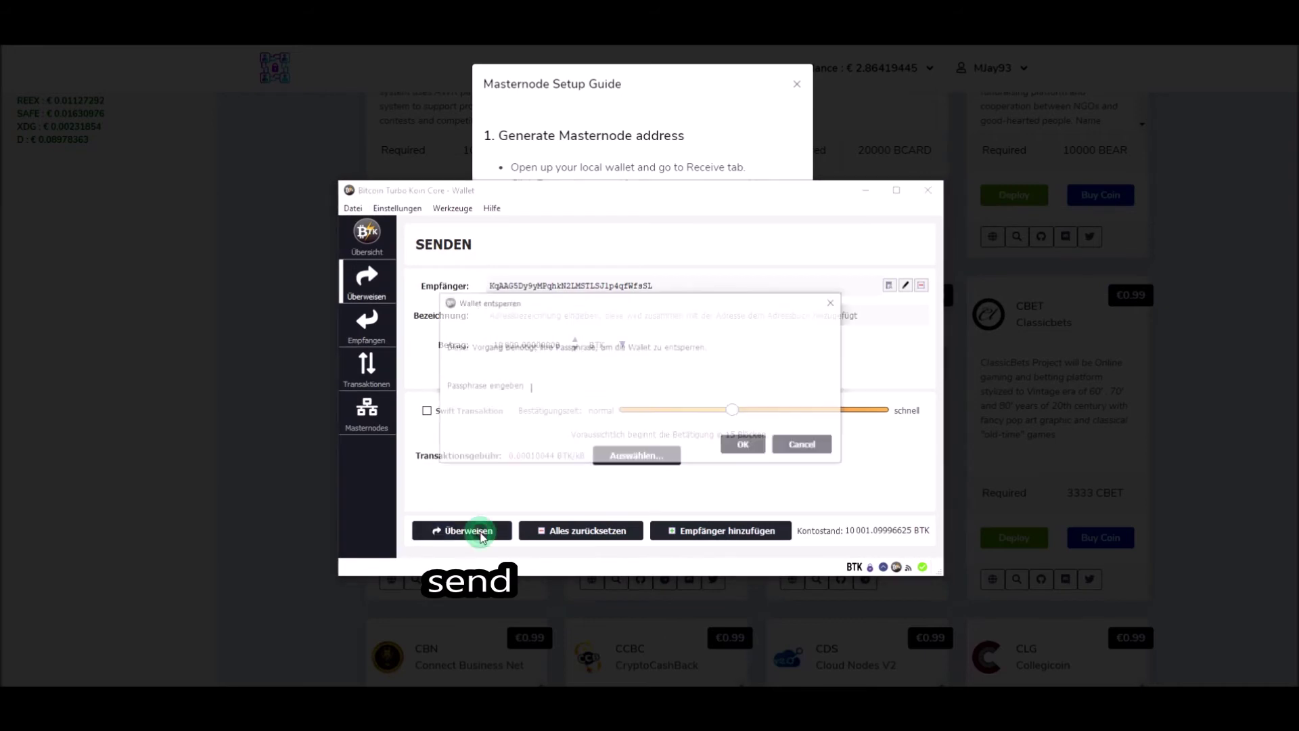
left_click(577, 386)
key("ctrl+v")
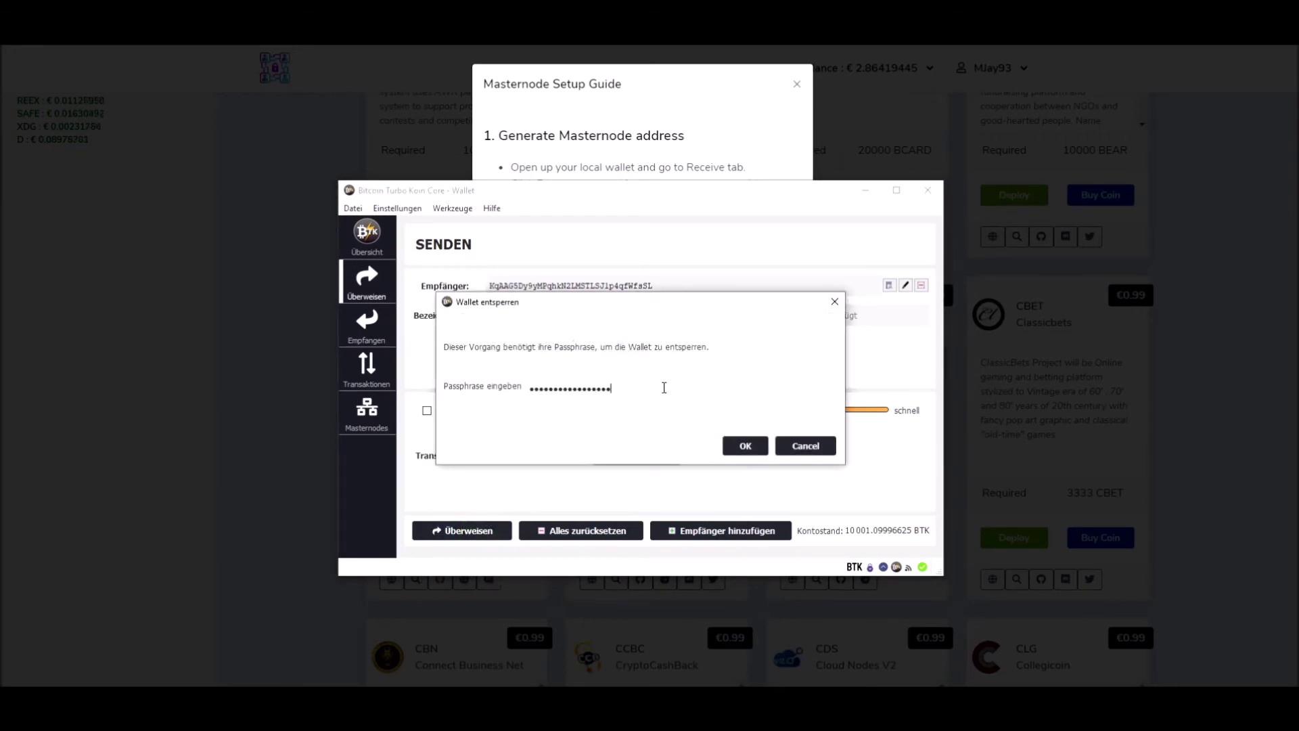
left_click(746, 447)
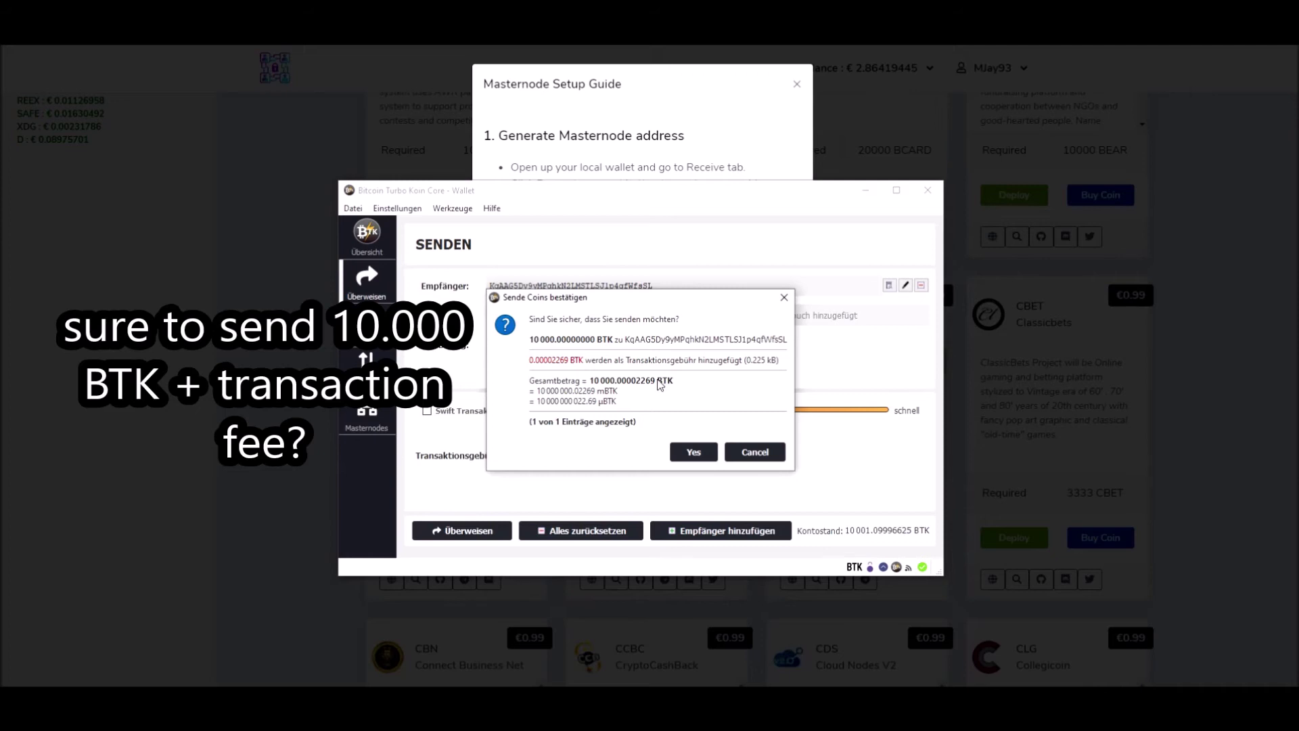
left_click(704, 457)
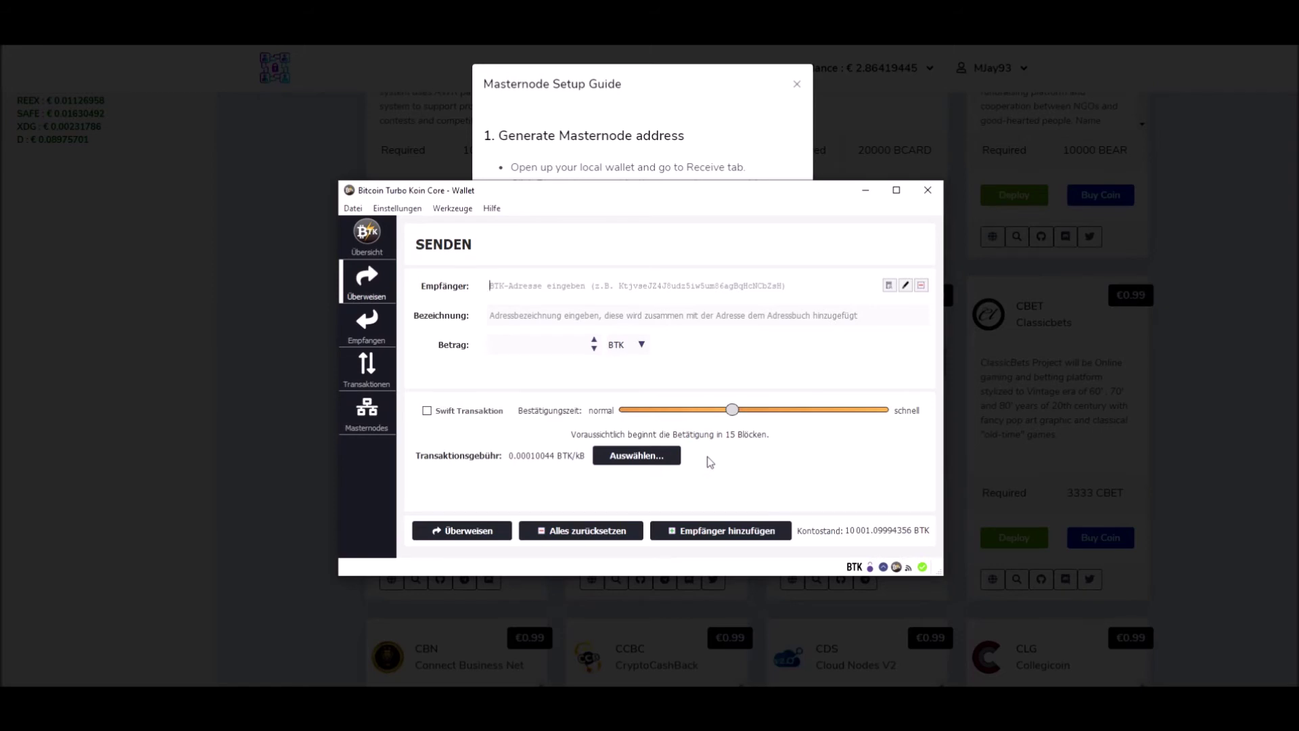
Step: Continue the guide to Deploy BTK Masternode and read its transaction ID and address instructions
left_click(867, 191)
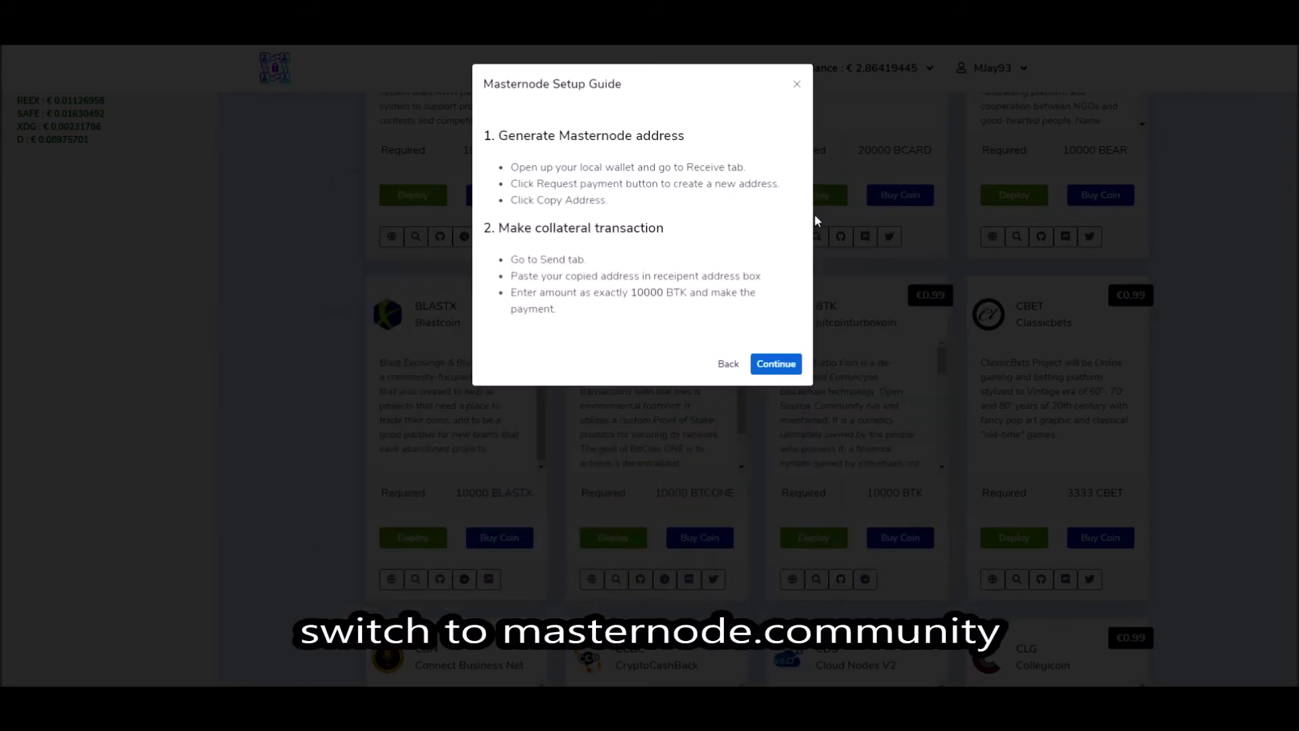
left_click(785, 366)
left_click_drag(512, 123, 625, 125)
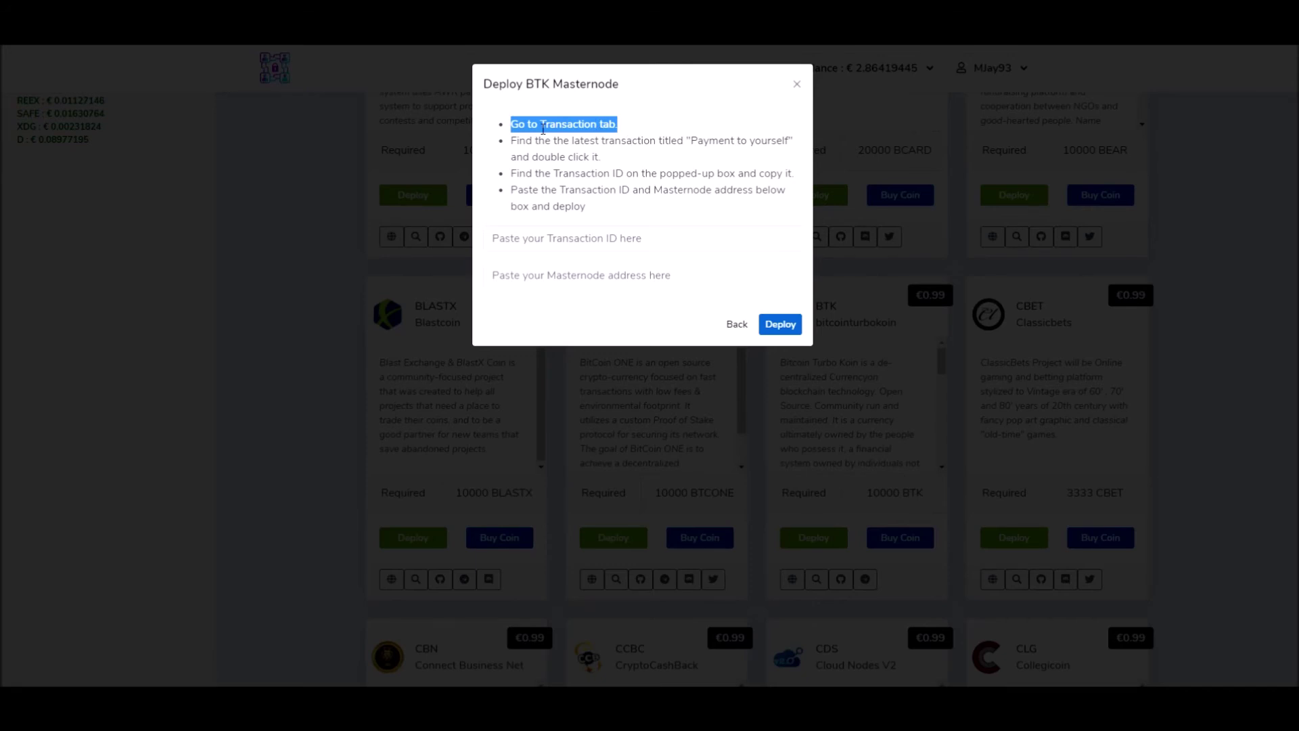
left_click_drag(511, 140, 795, 159)
left_click_drag(511, 173, 796, 181)
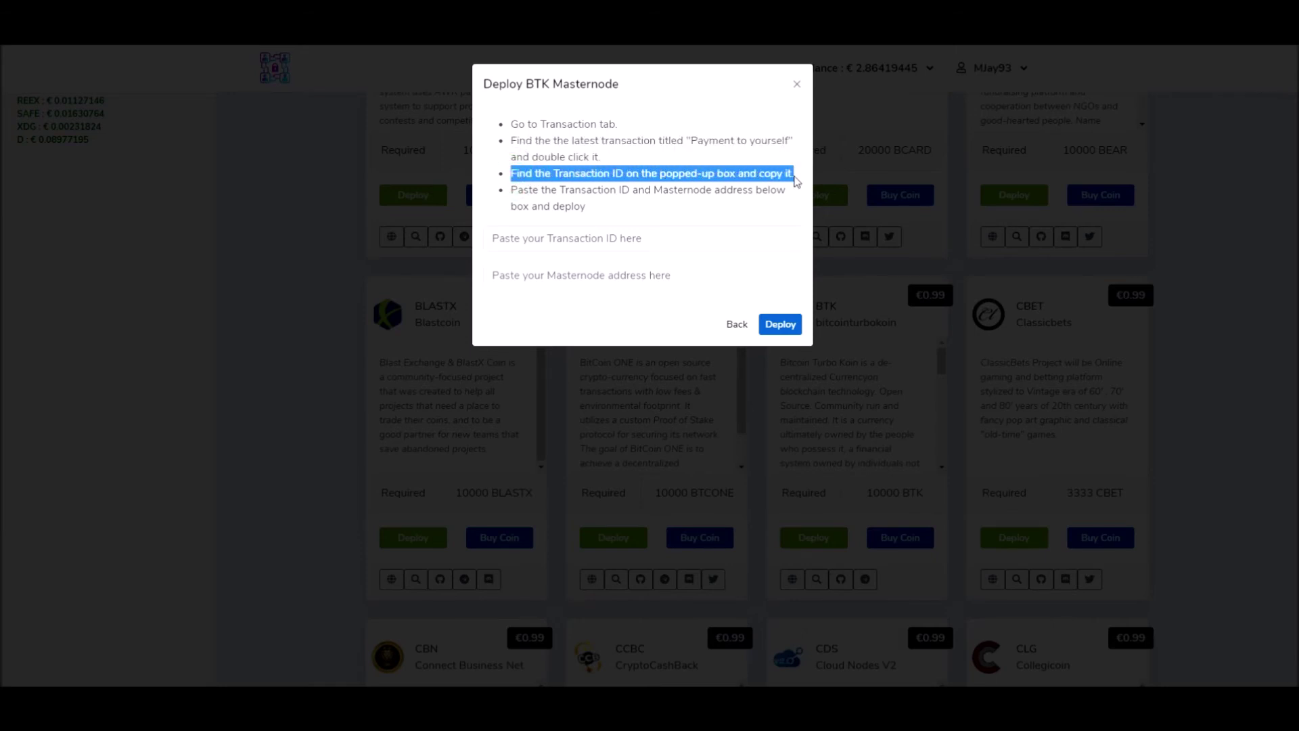
left_click_drag(512, 192, 781, 222)
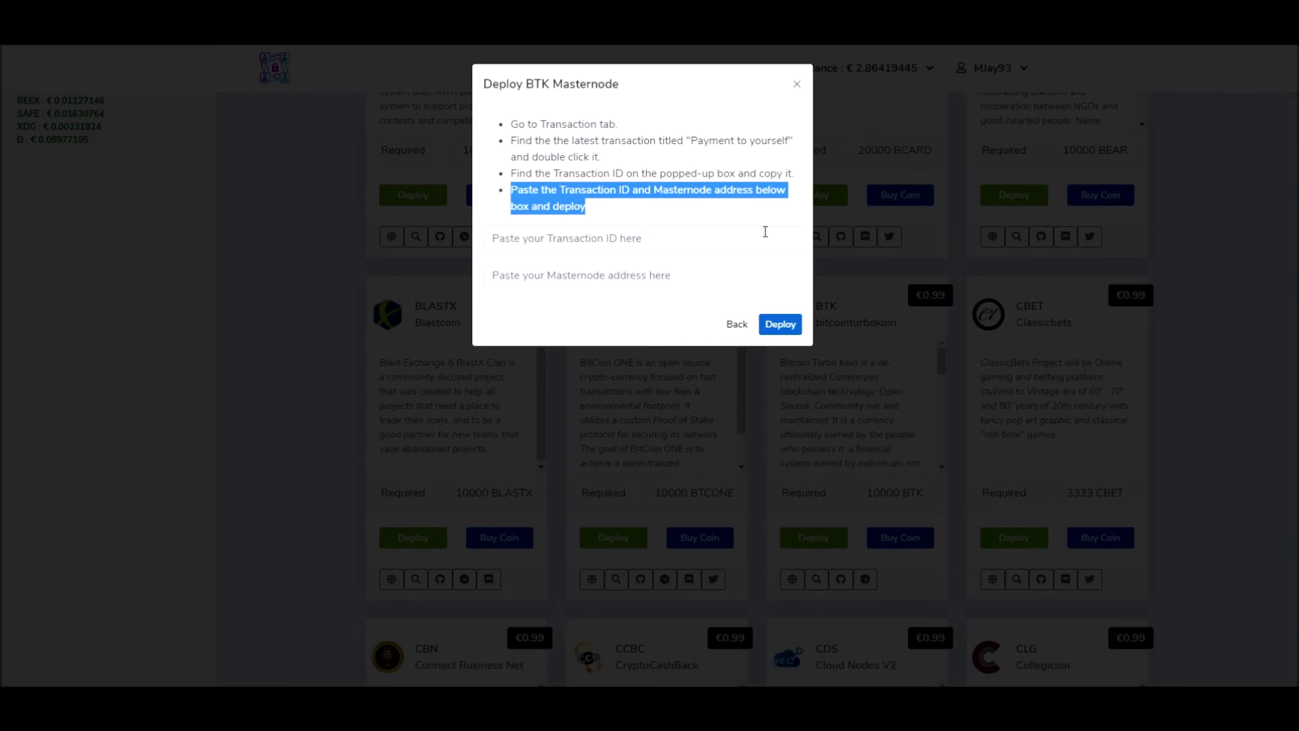
Step: Copy the Transaktions-ID of the newest Eigenüberweisung from the wallet's Transaktionen list
left_click(604, 240)
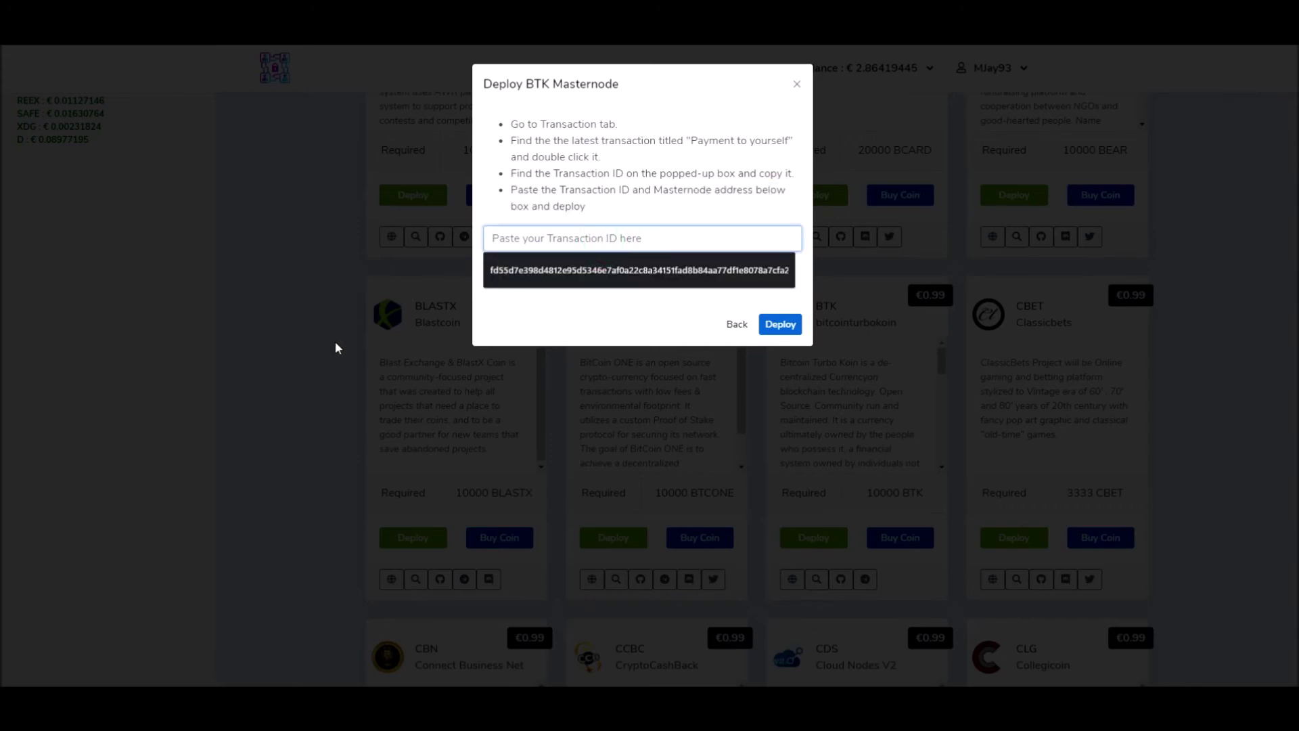
key("alt+Tab")
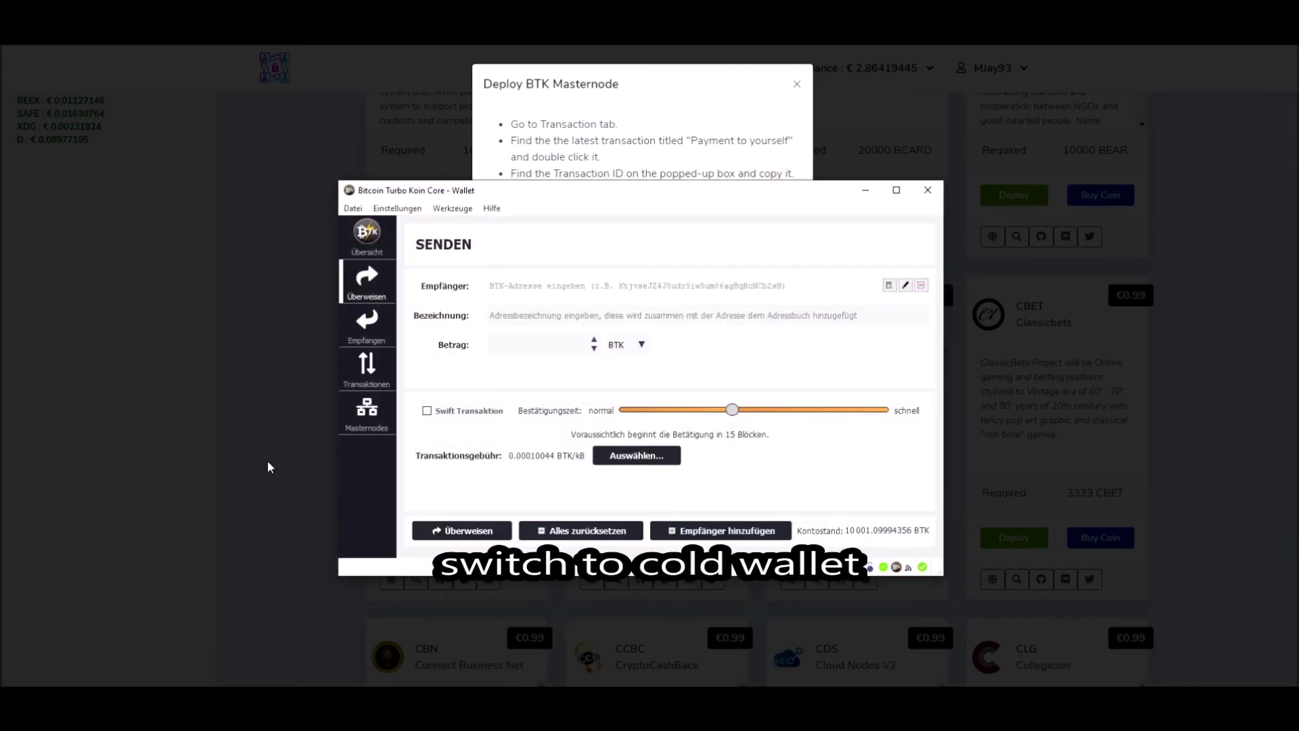
left_click(361, 374)
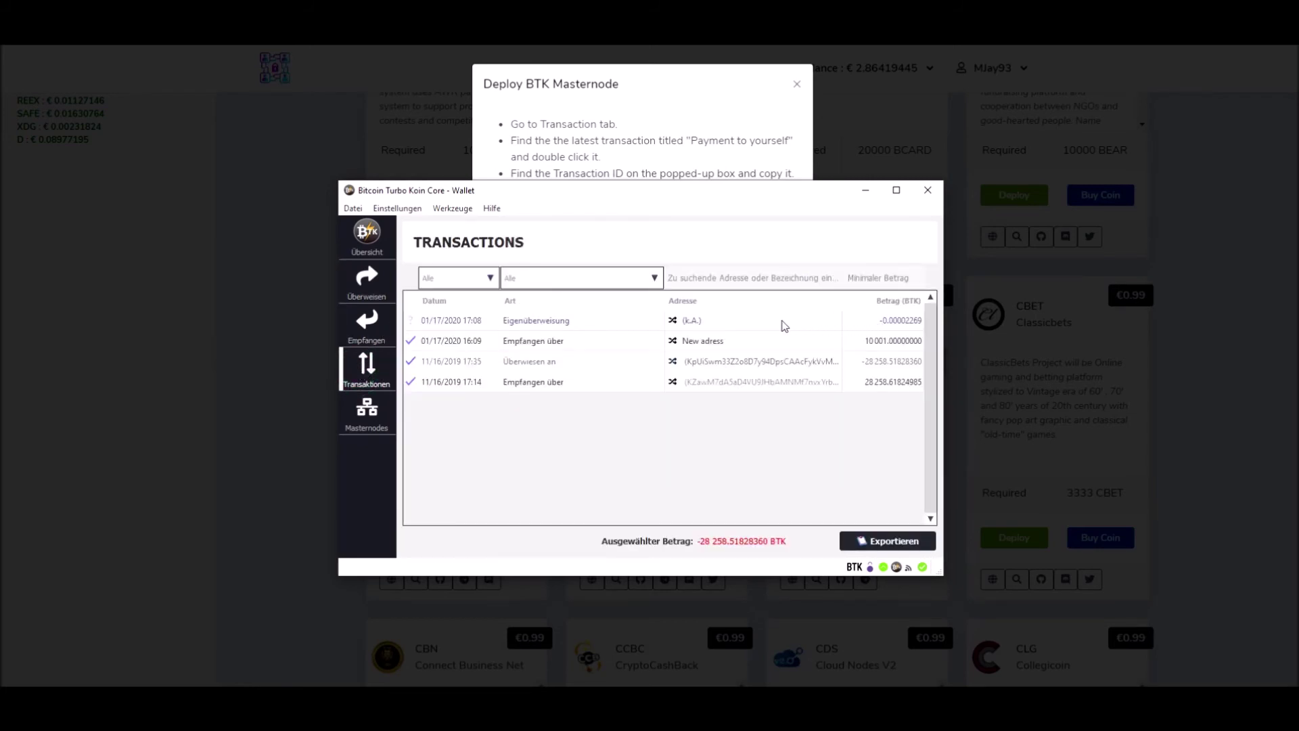
double_click(565, 322)
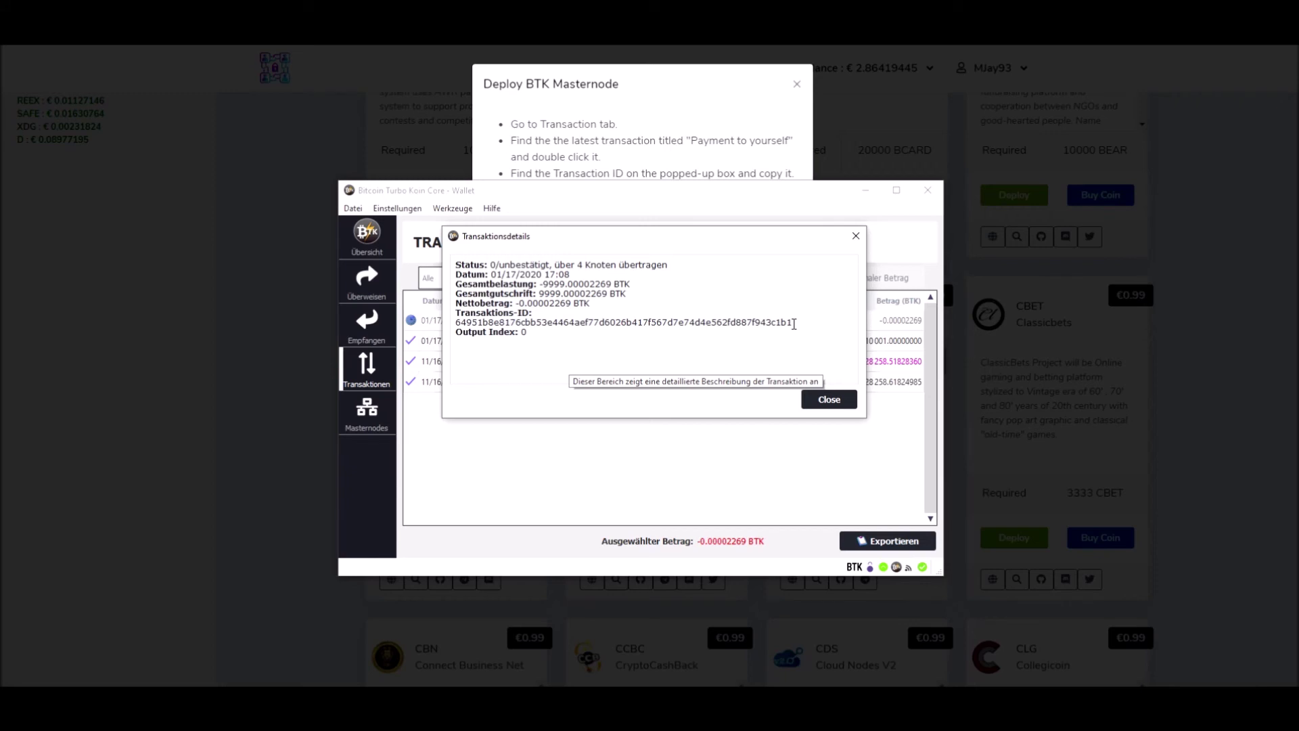
left_click_drag(794, 324, 455, 322)
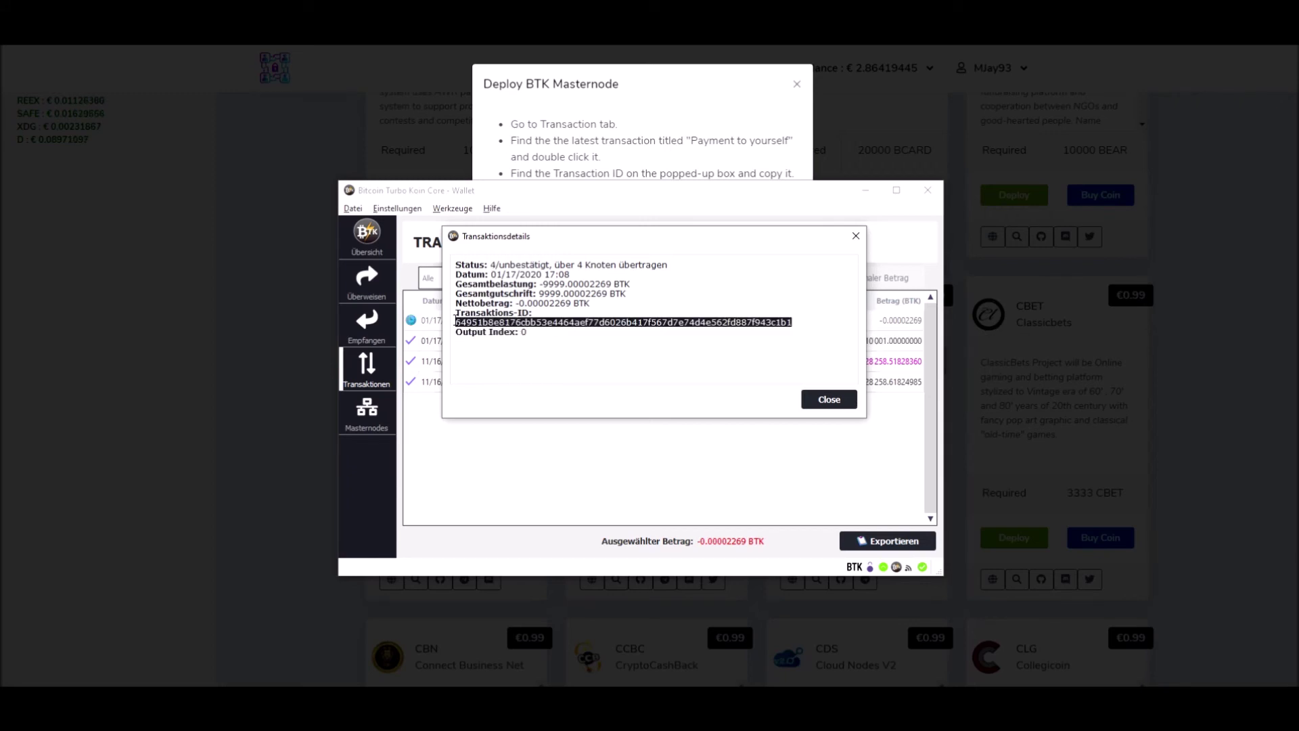
right_click(582, 320)
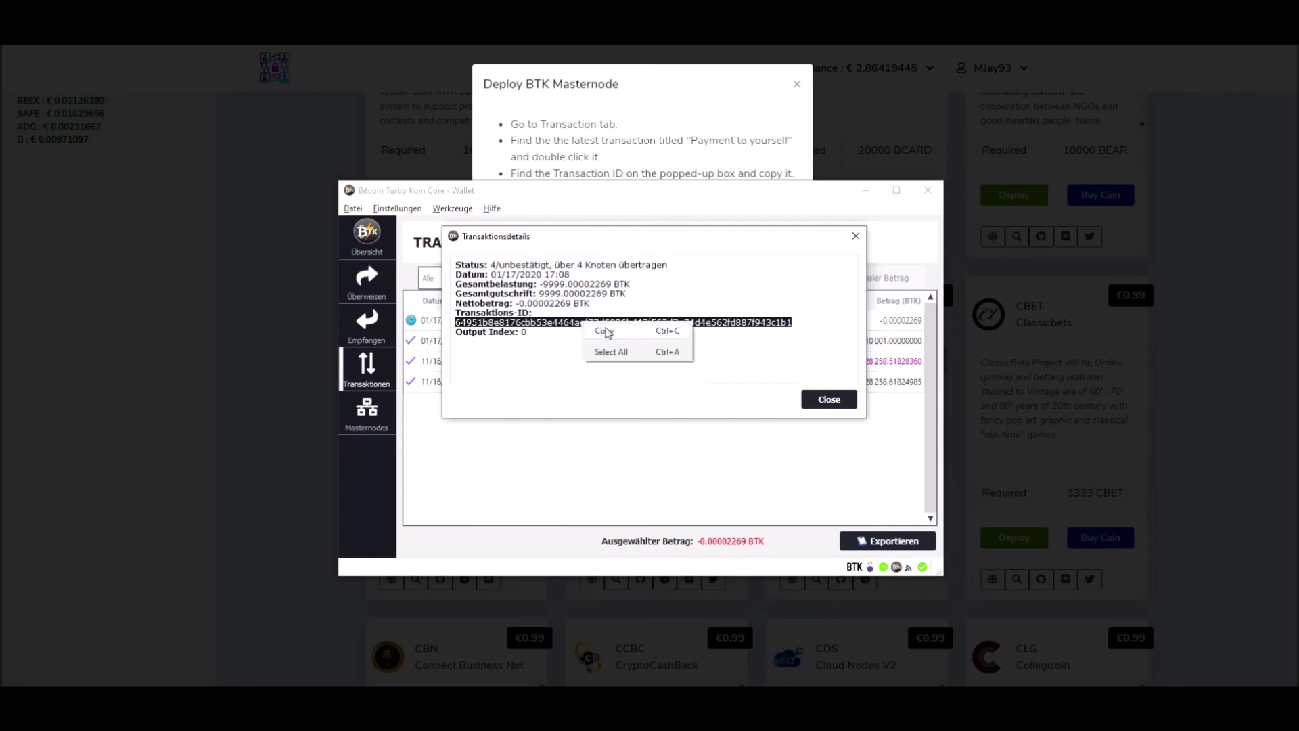
left_click(627, 331)
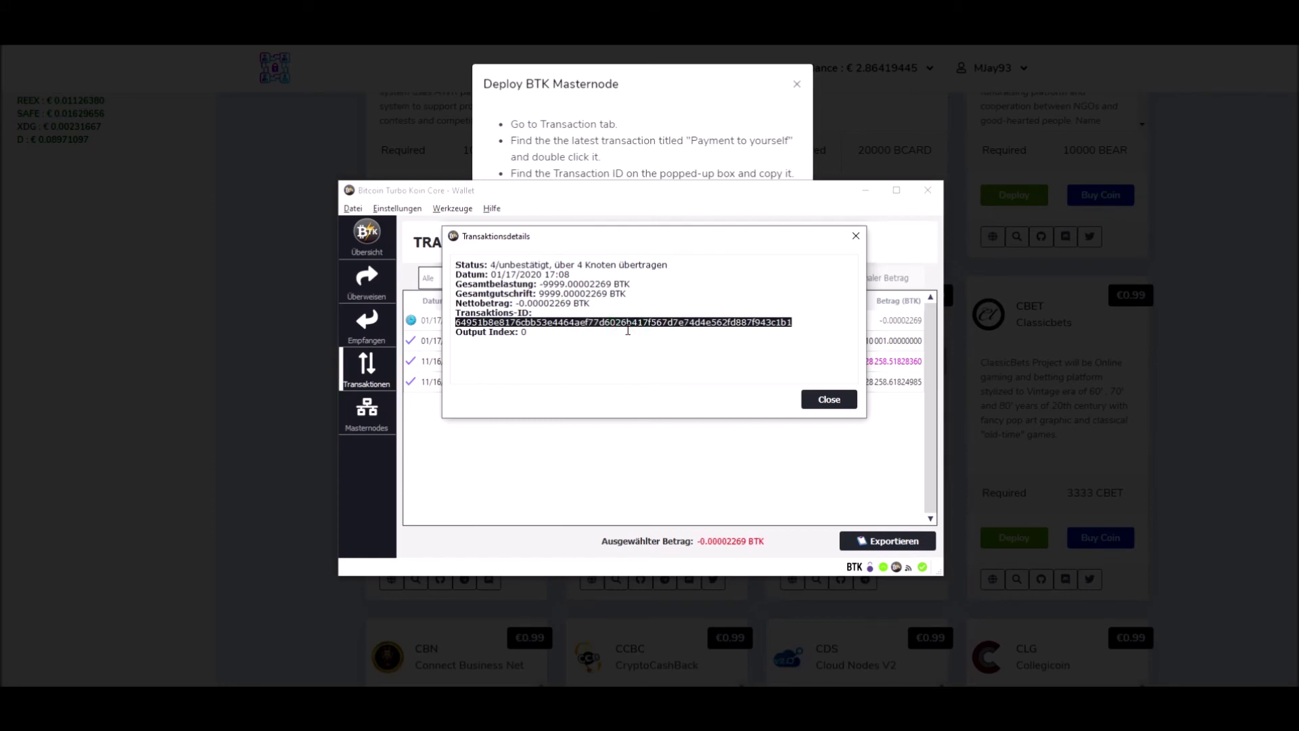
left_click(666, 90)
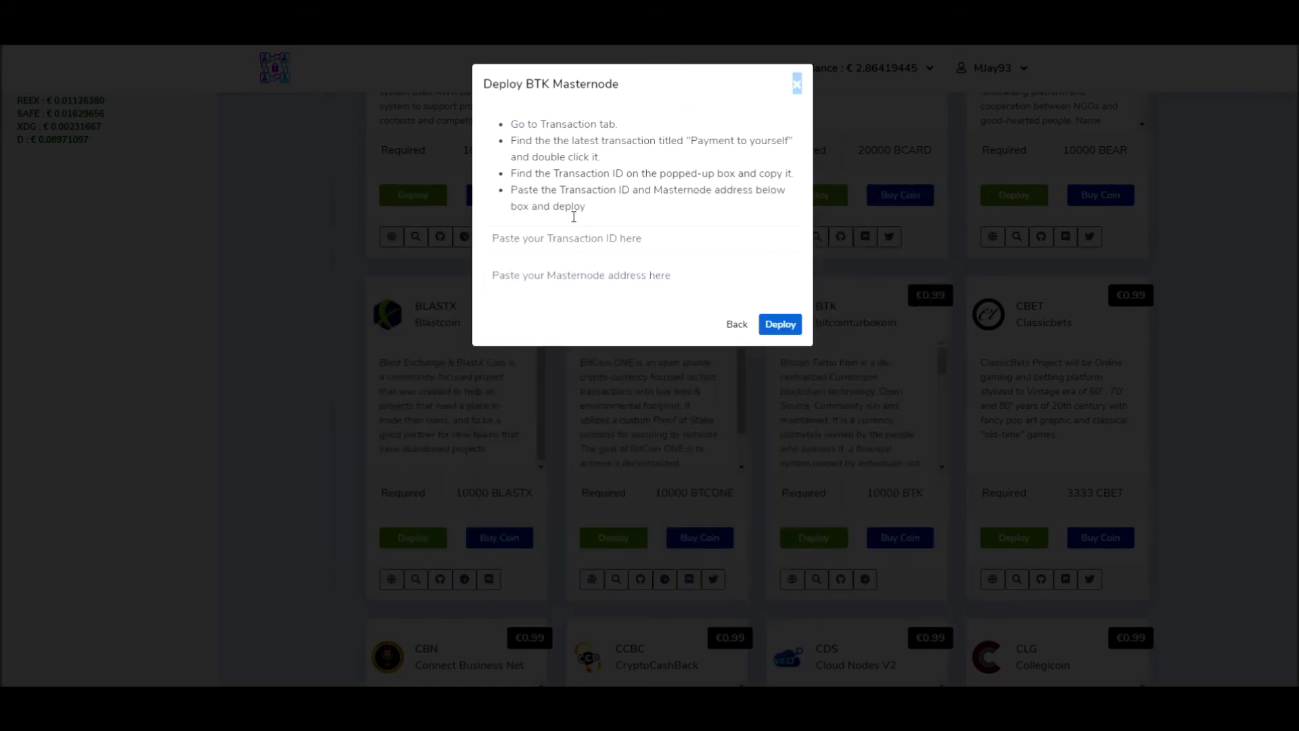
Step: Paste the copied collateral transaction ID into the Transaction ID field
left_click(548, 240)
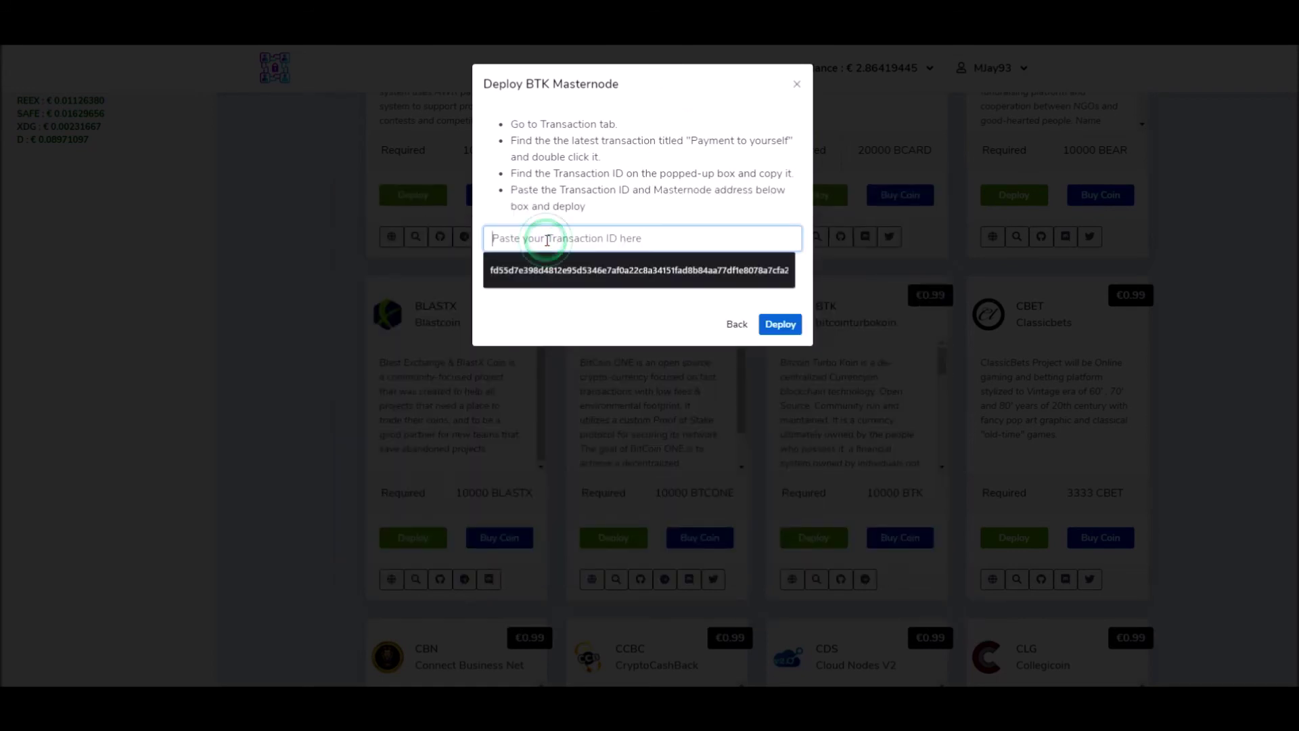
right_click(547, 241)
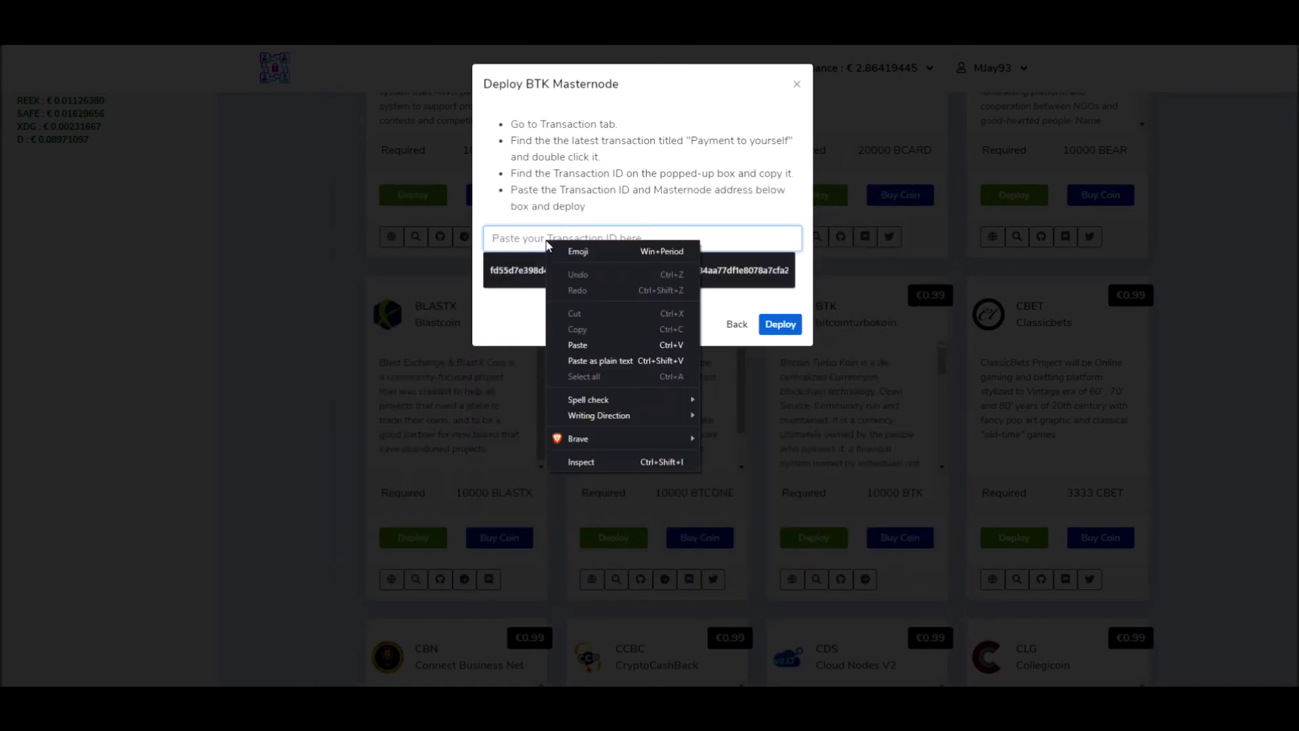
left_click(594, 343)
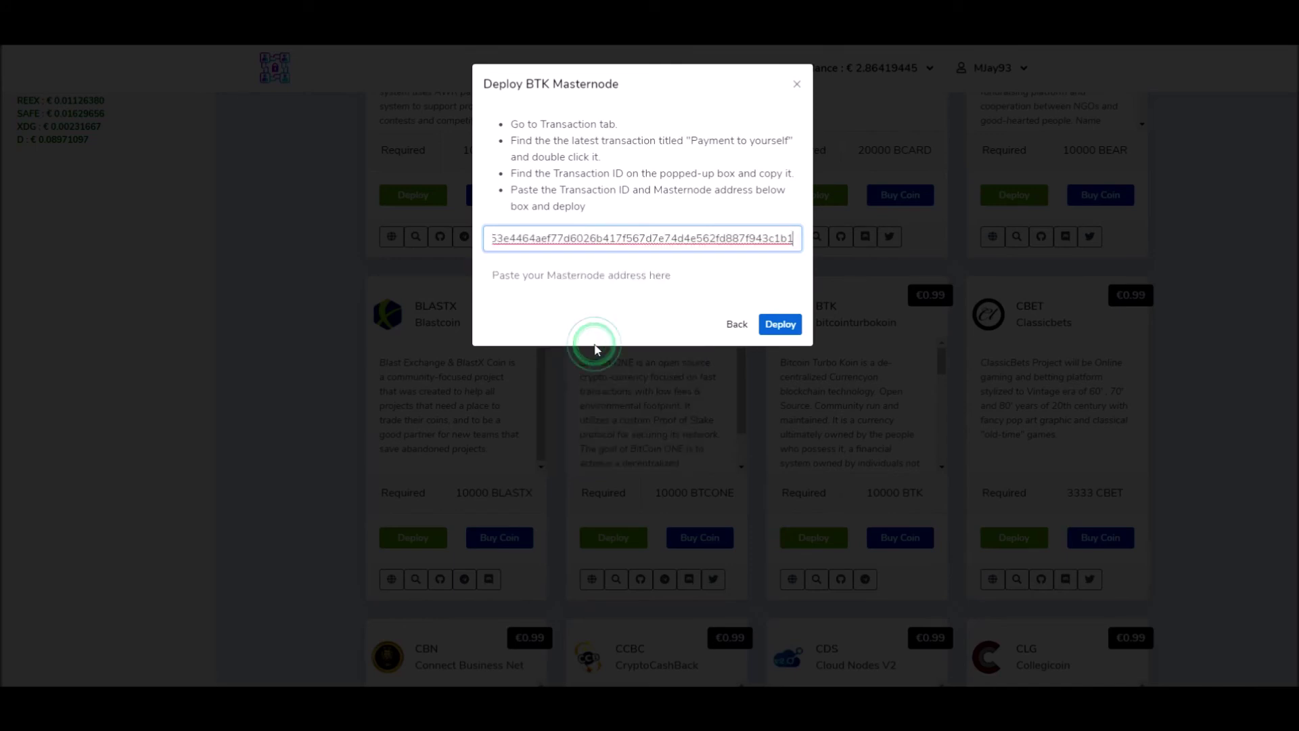
left_click(669, 275)
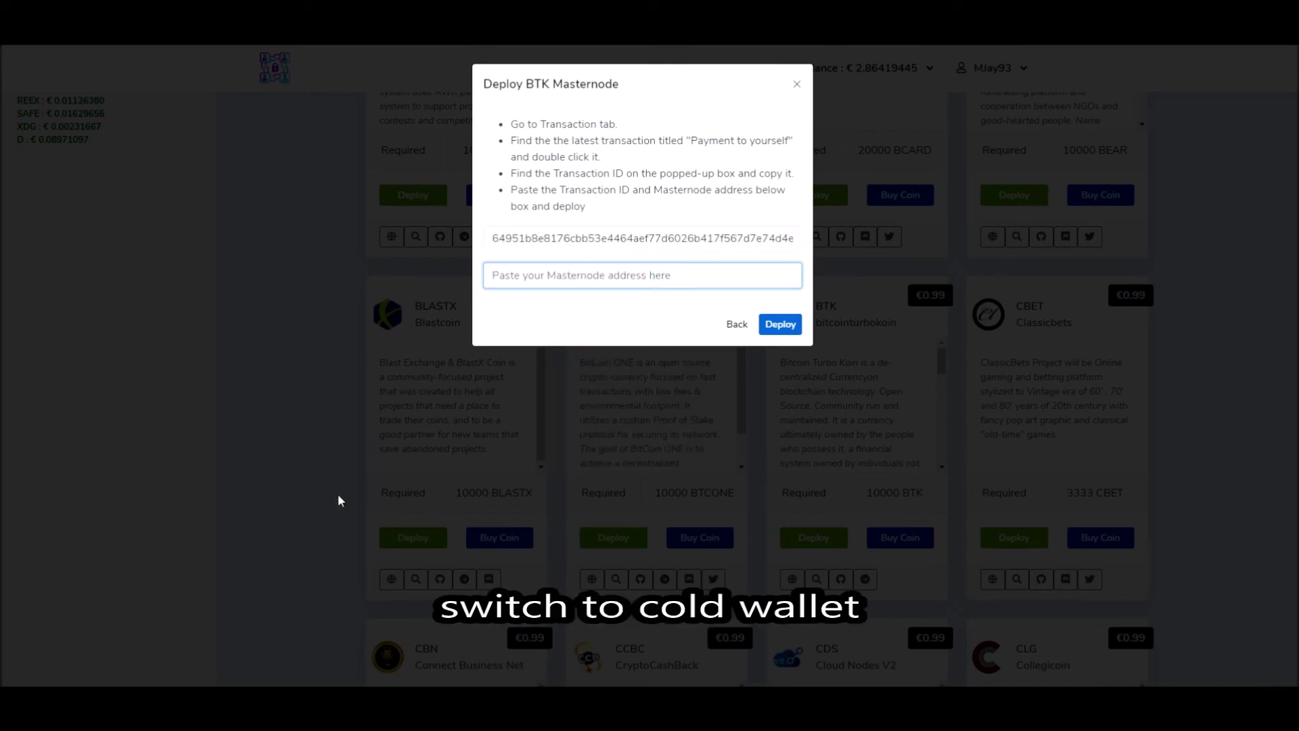
left_click(283, 700)
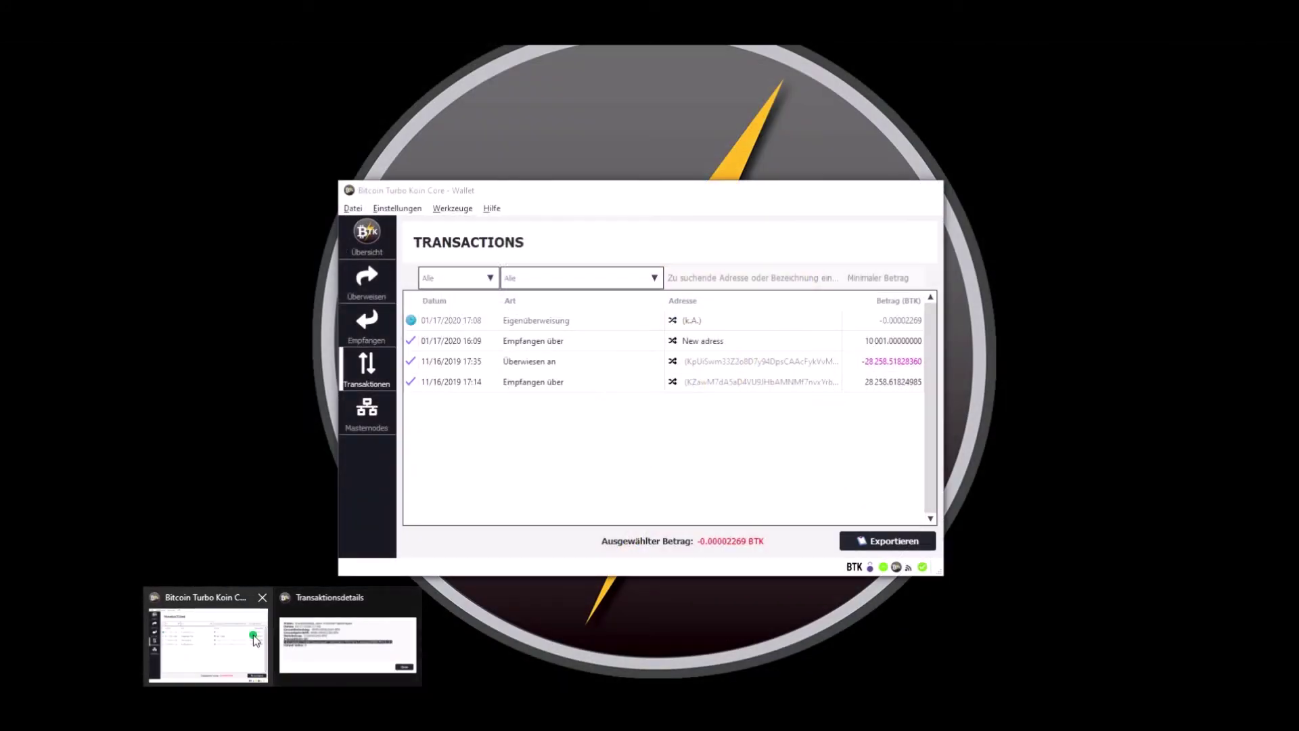
Step: Copy the full receiving address from the earlier payment request on the Empfangen page
left_click(253, 634)
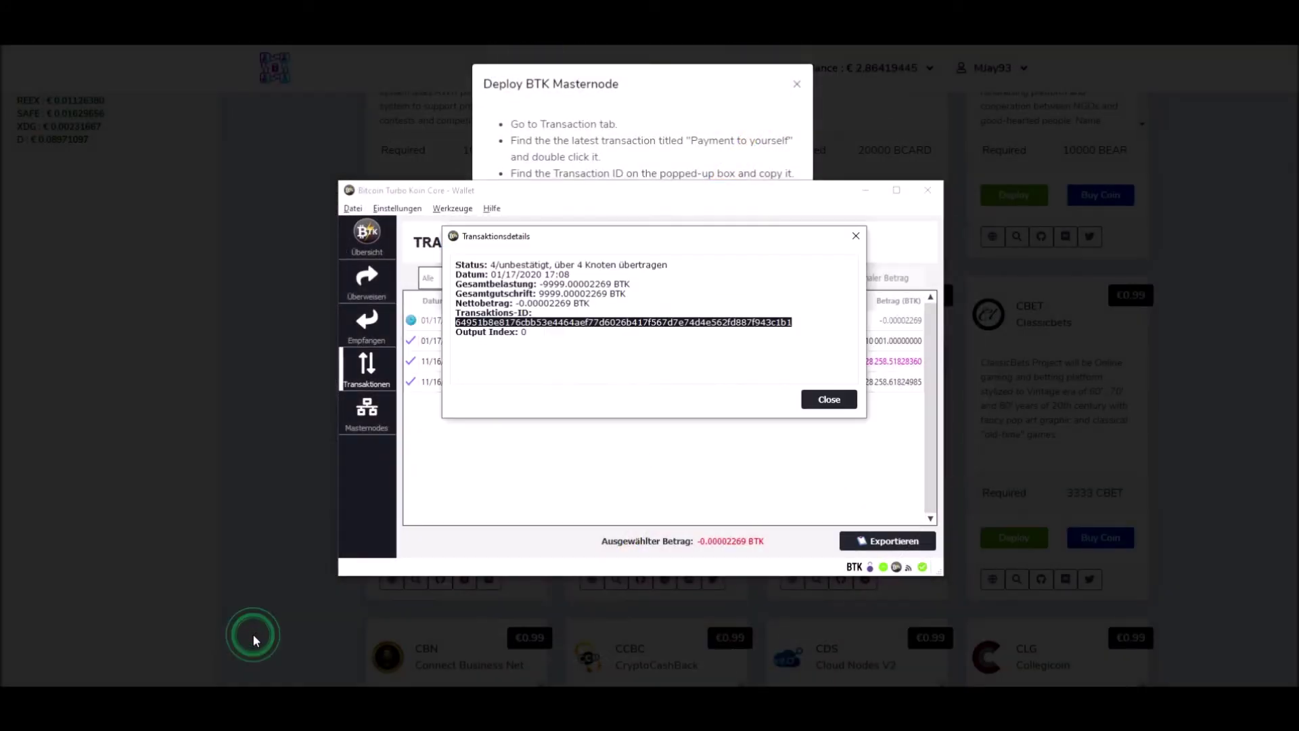
left_click(829, 401)
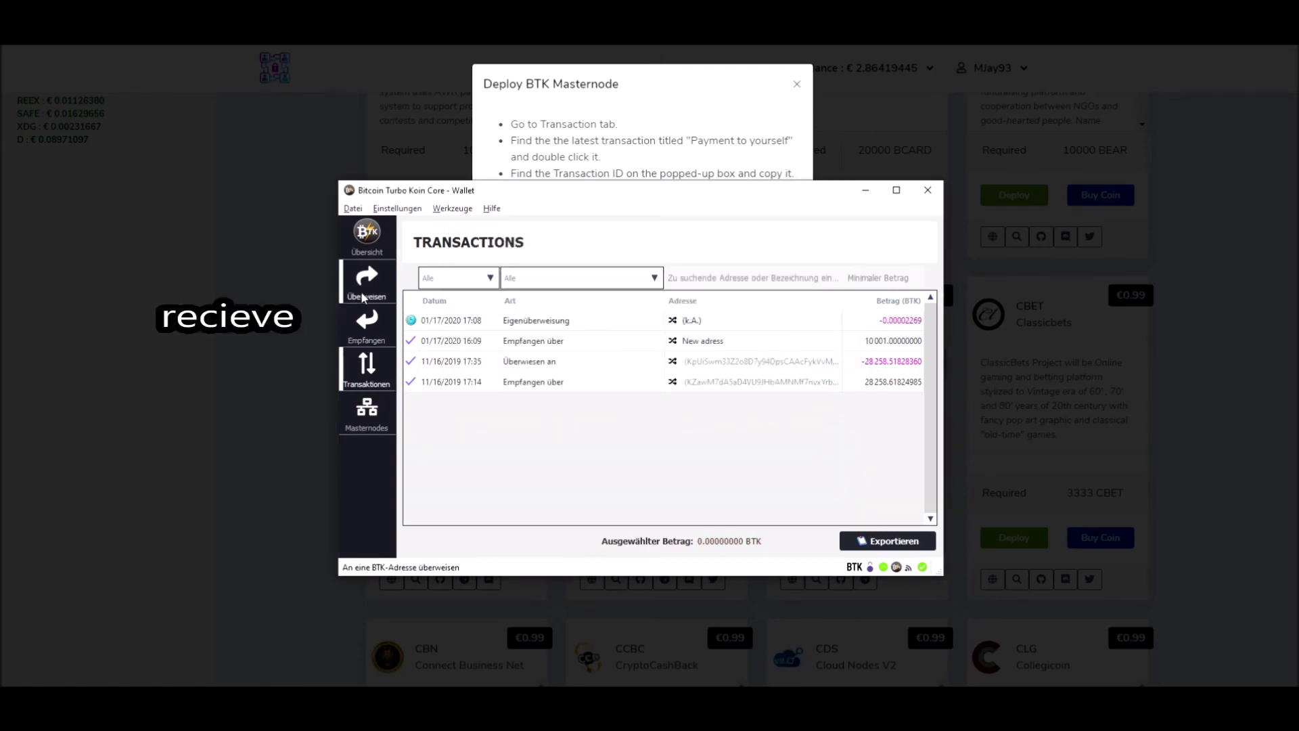
left_click(361, 328)
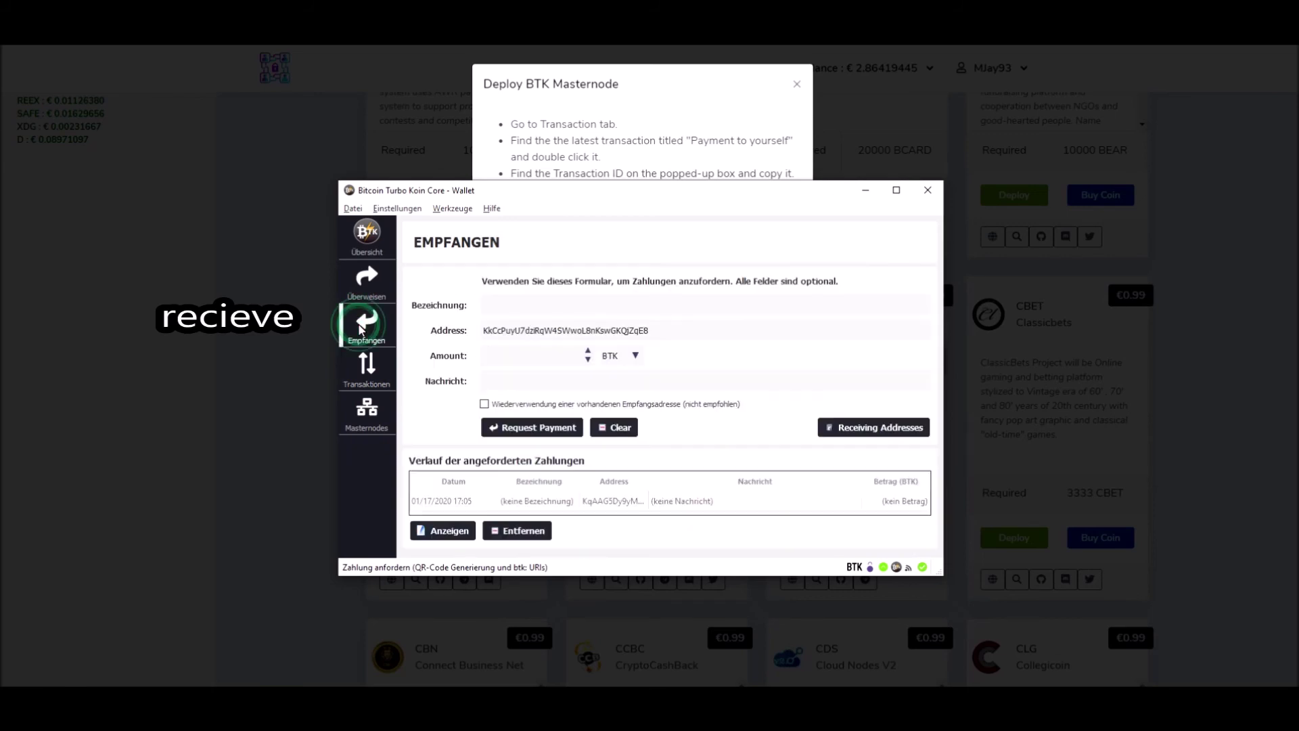
left_click(448, 531)
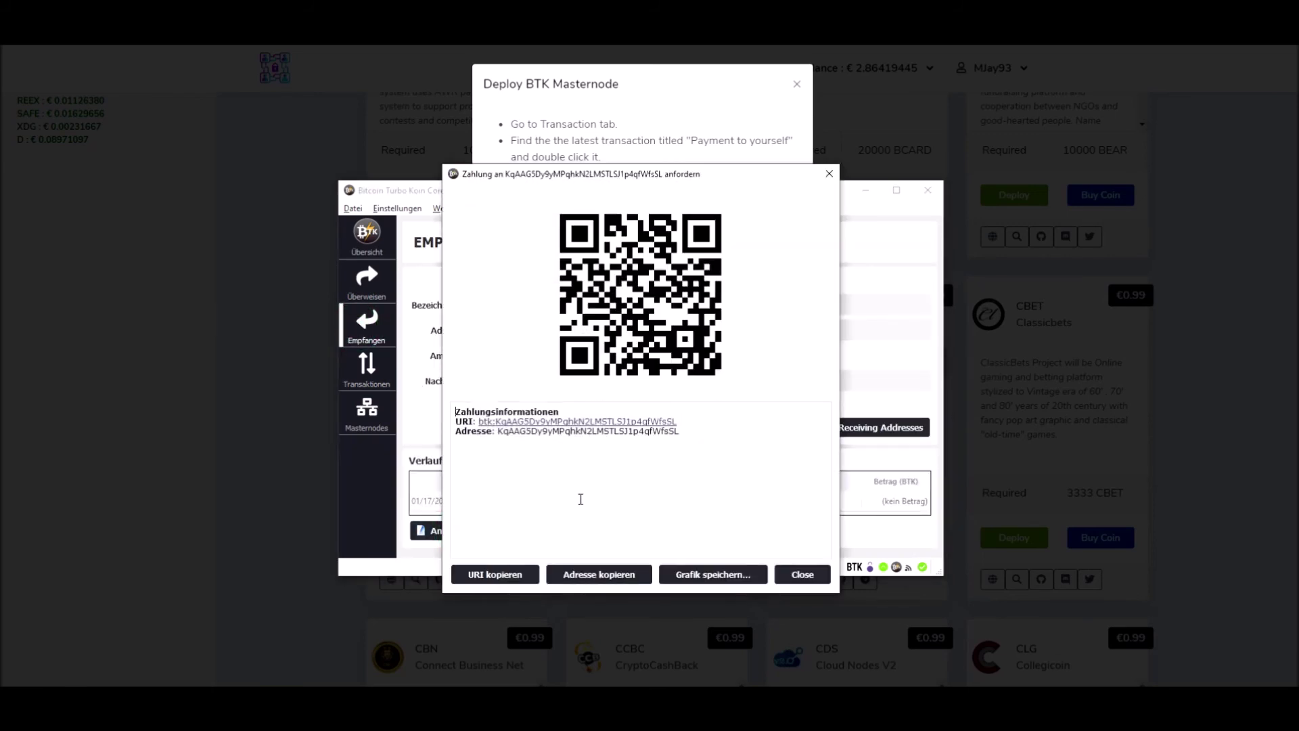
left_click_drag(681, 432, 521, 432)
left_click(498, 432)
left_click_drag(500, 430, 675, 432)
right_click(668, 433)
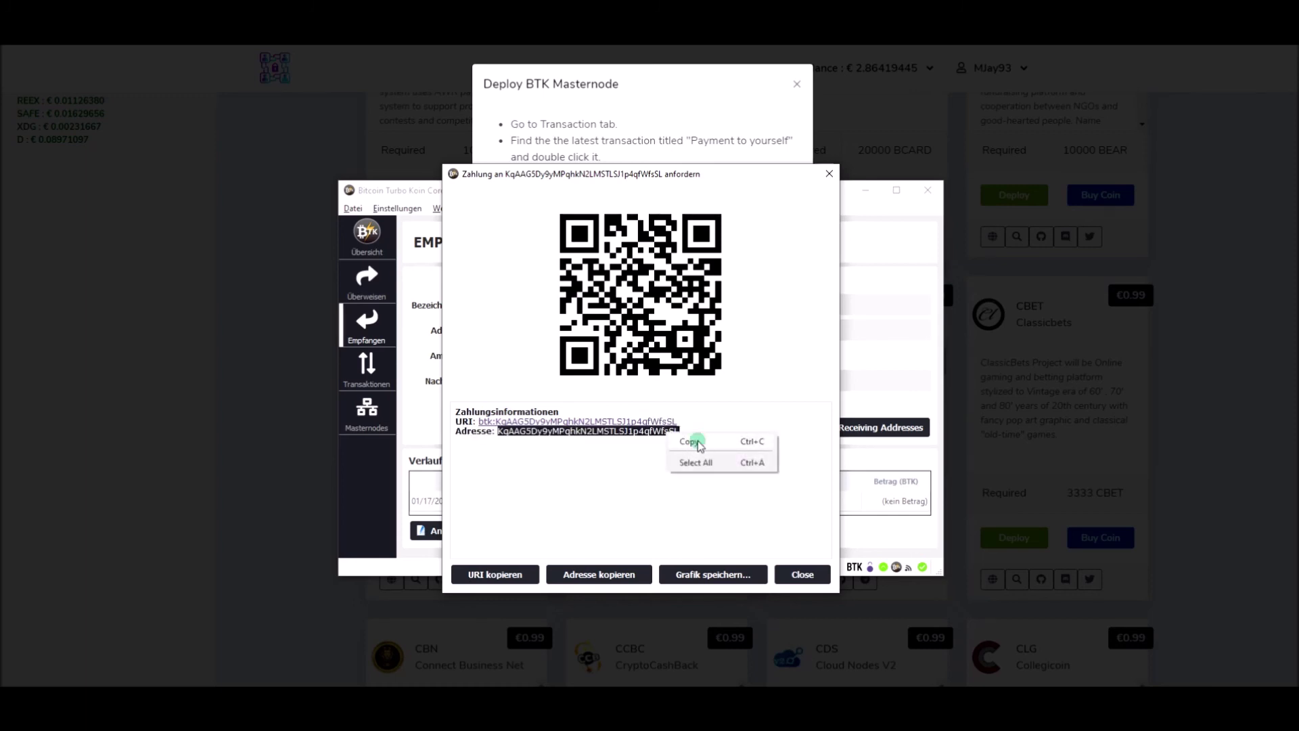
left_click(698, 441)
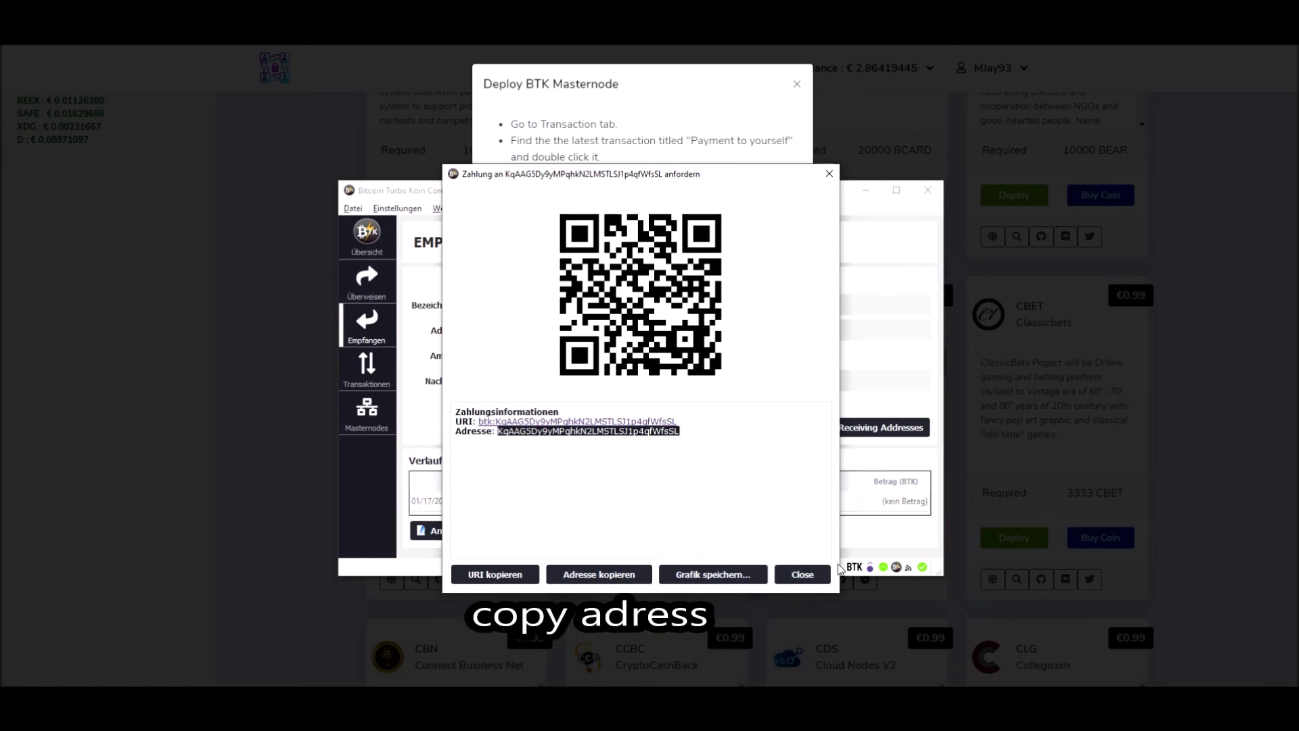
left_click(802, 573)
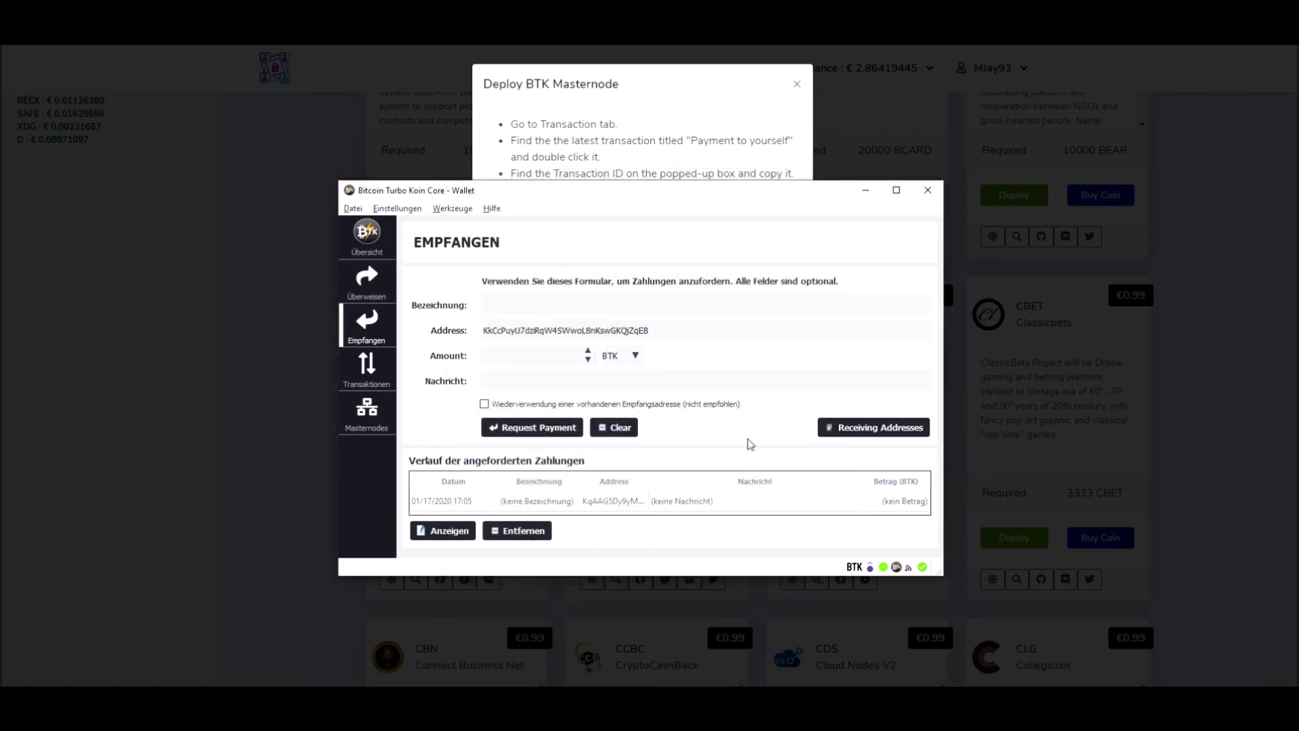
Step: Paste the receiving address into Masternode address, click Deploy, and dismiss the Success message
left_click(675, 88)
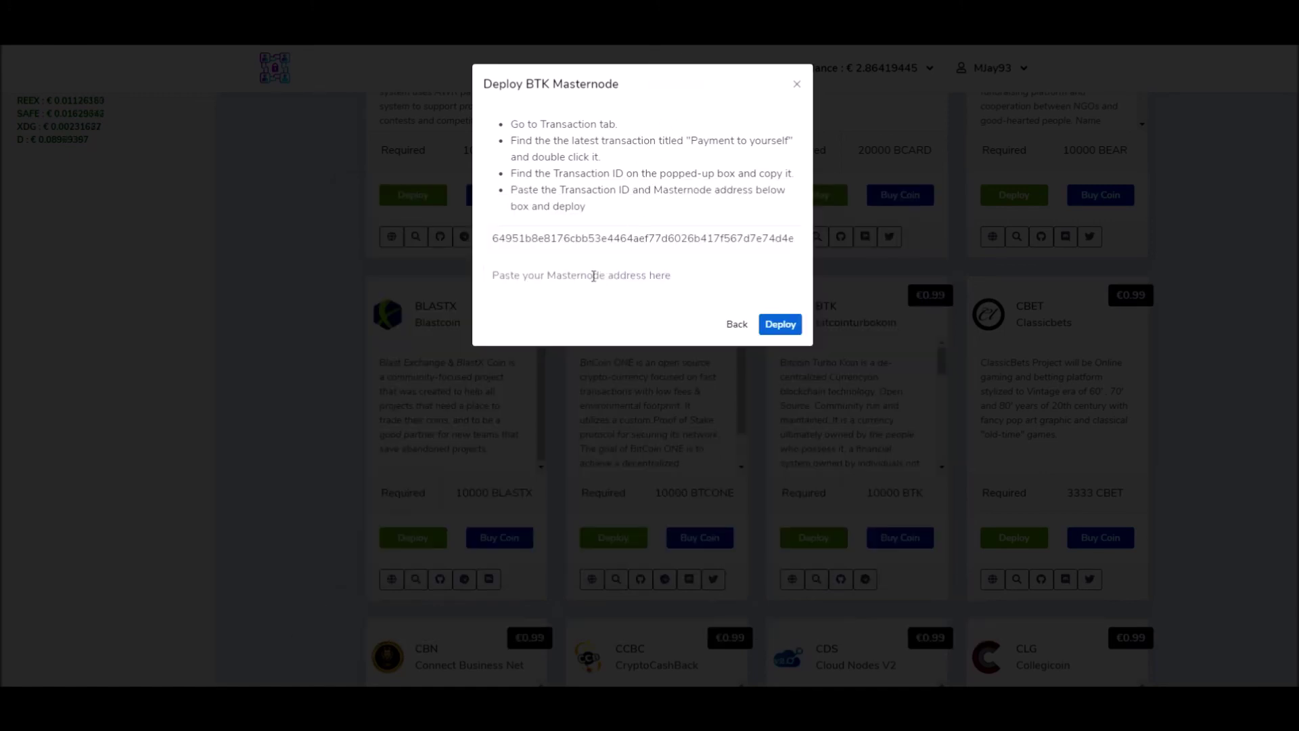
left_click(522, 276)
right_click(522, 278)
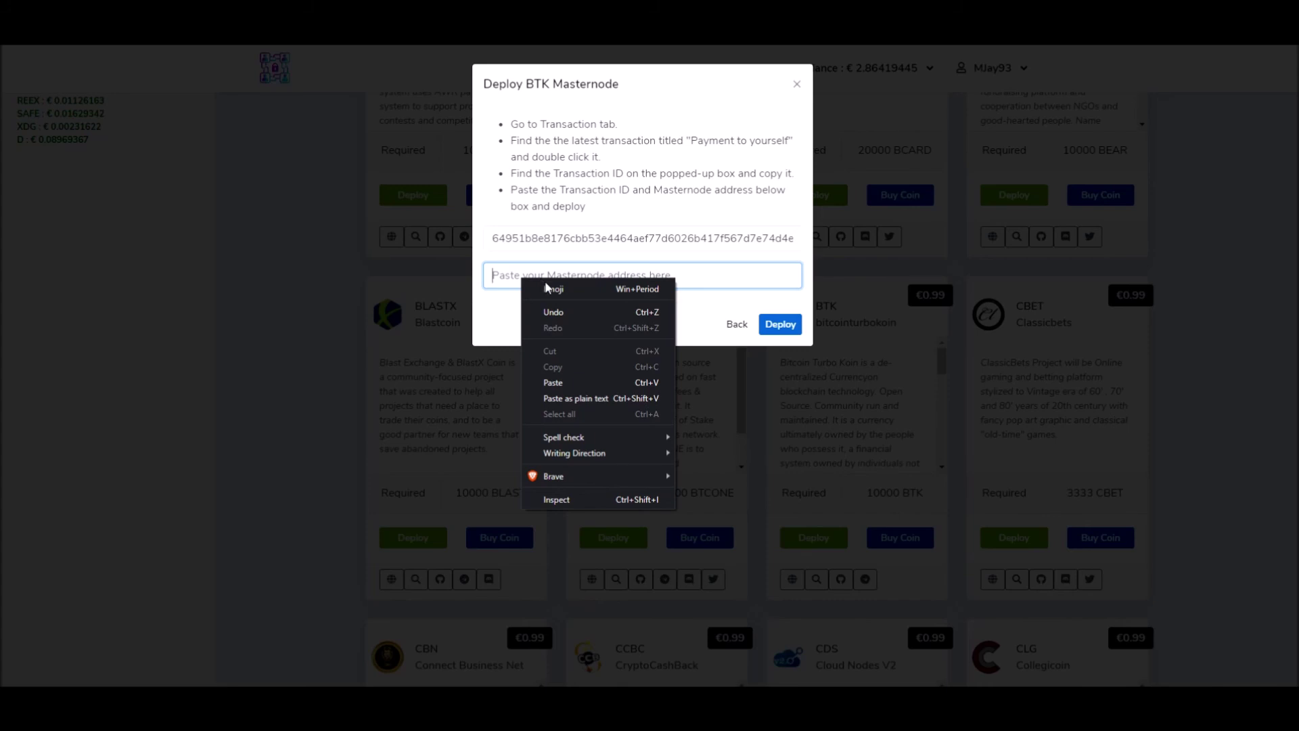
left_click(563, 380)
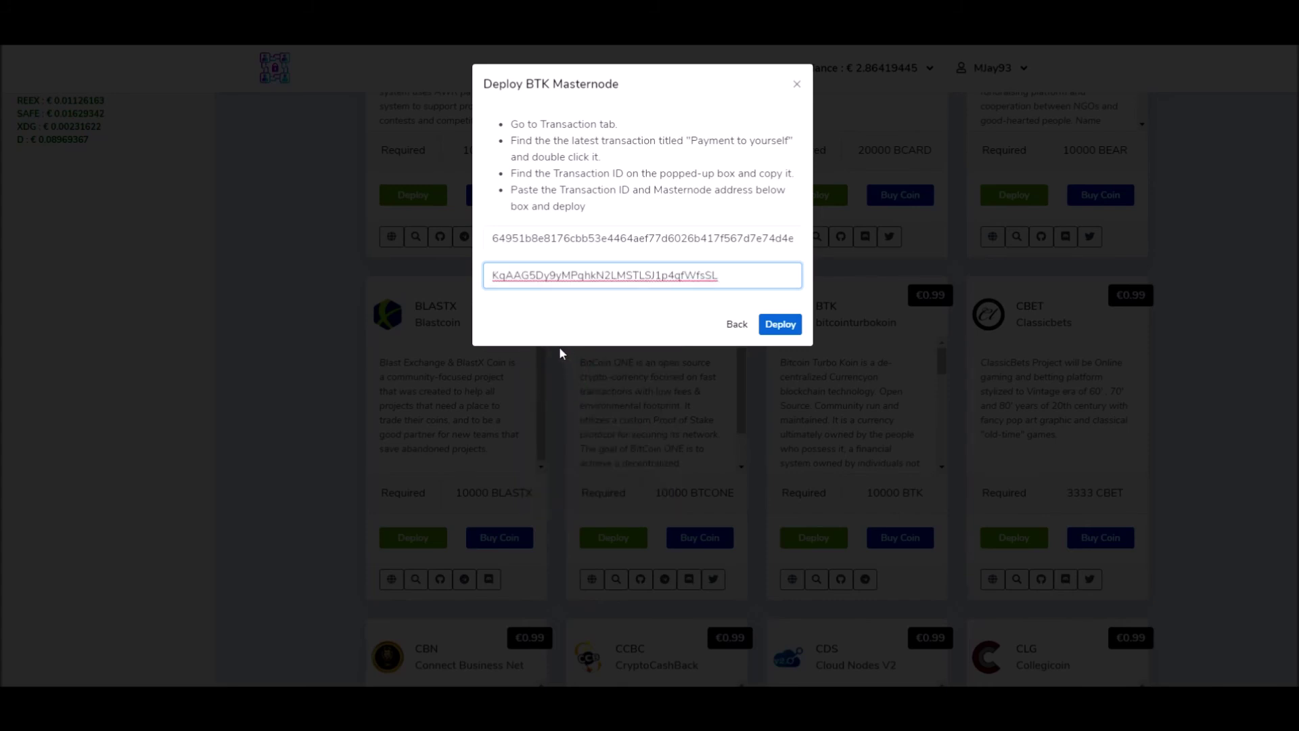
left_click(777, 328)
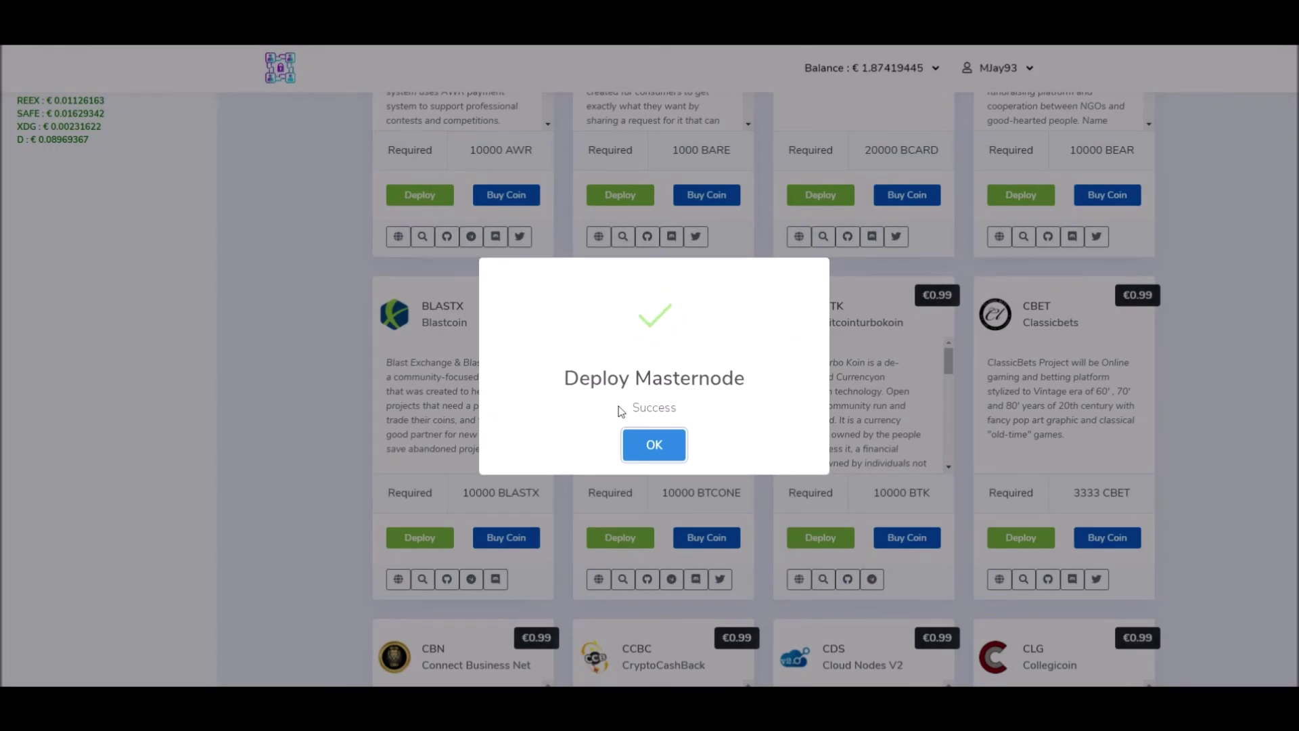
left_click(649, 448)
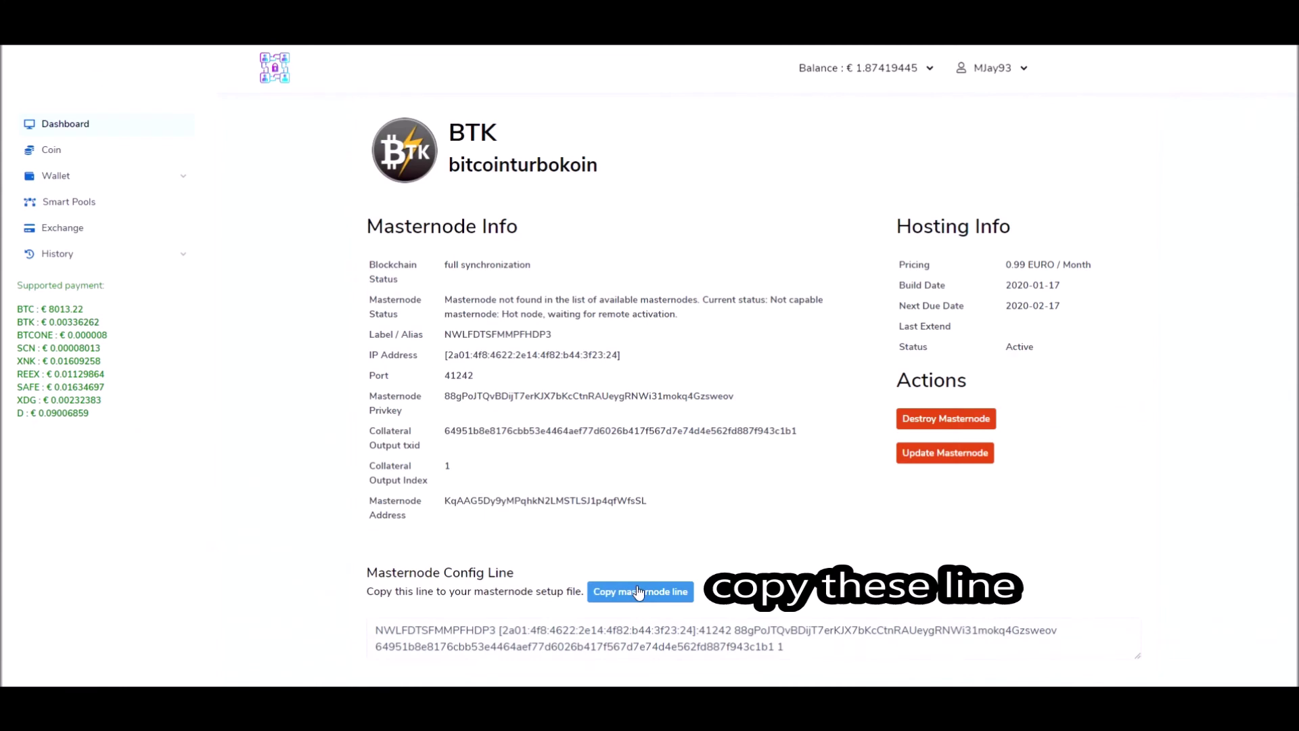
Step: Copy the masternode line from the BTK masternode page and switch to the Bitcoin Turbo Koin Core wallet
left_click(639, 590)
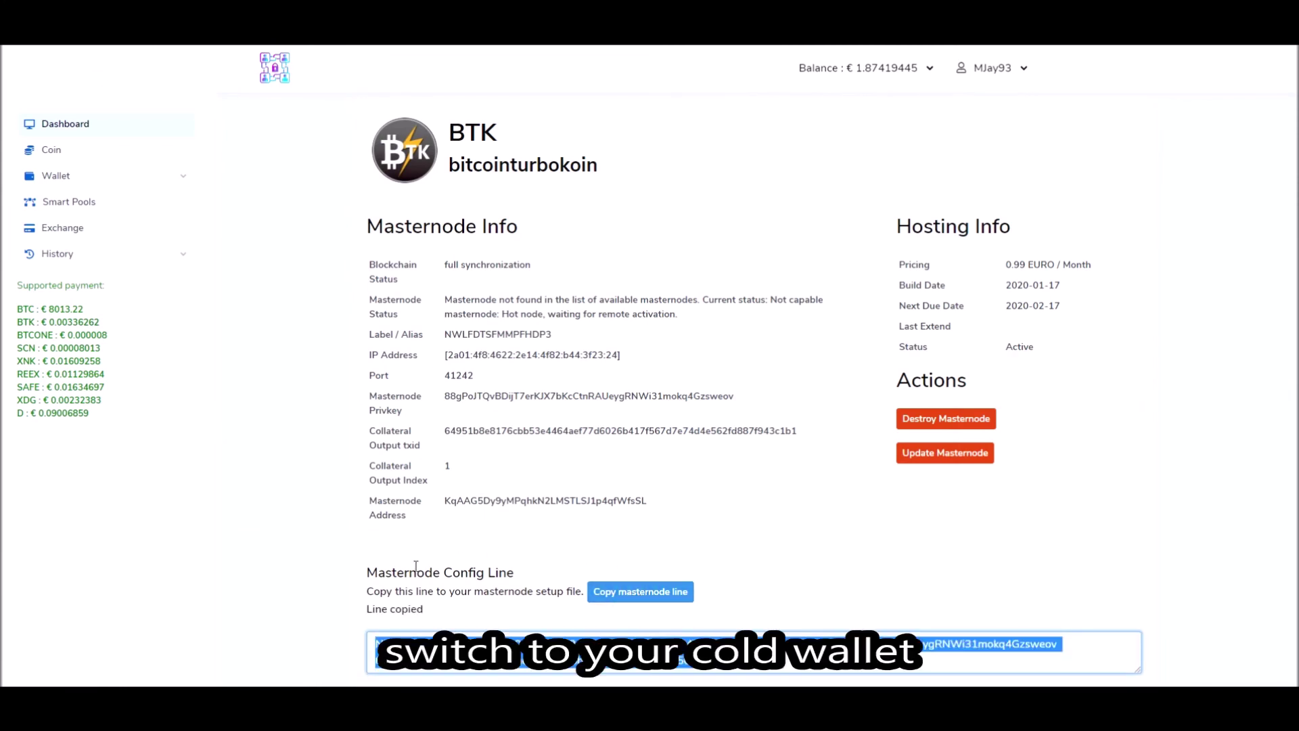
key("alt+Tab")
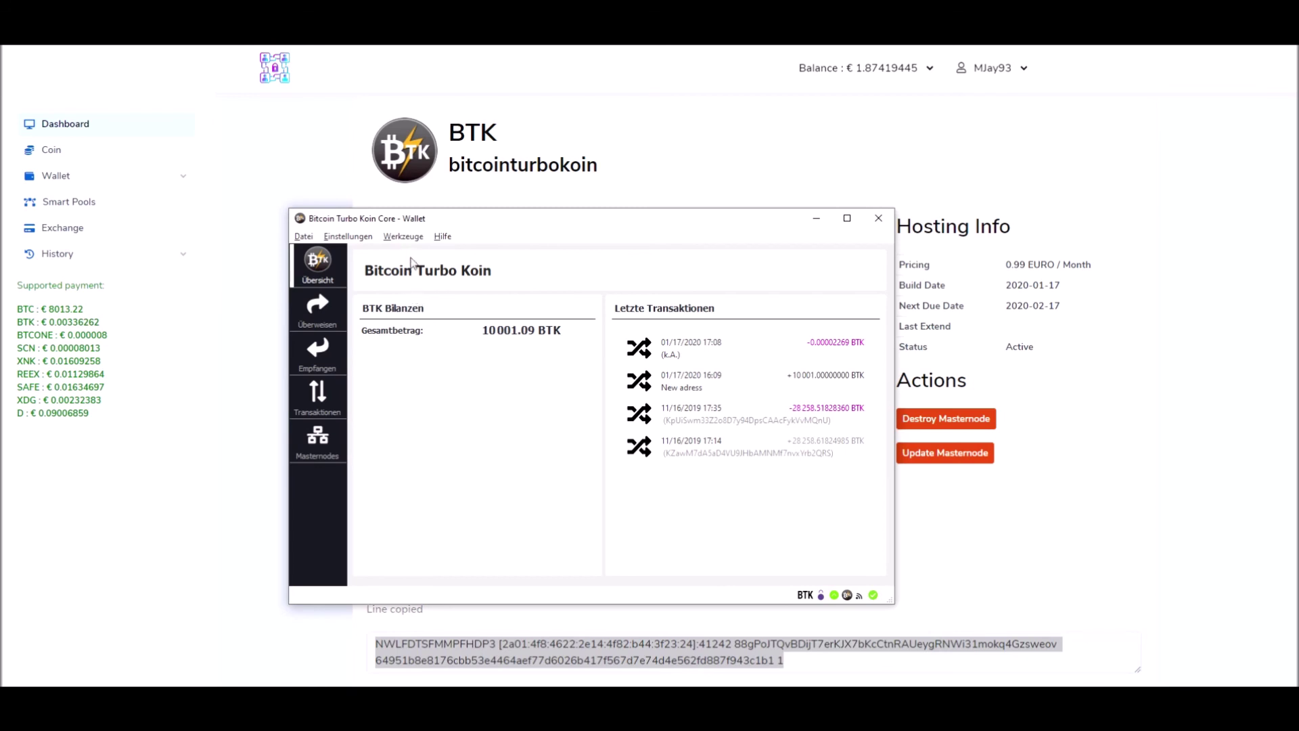
Step: Choose Werkzeuge > 'Öffne Masternode Einstellungsdatei' to open masternode.conf in Kate
left_click(409, 237)
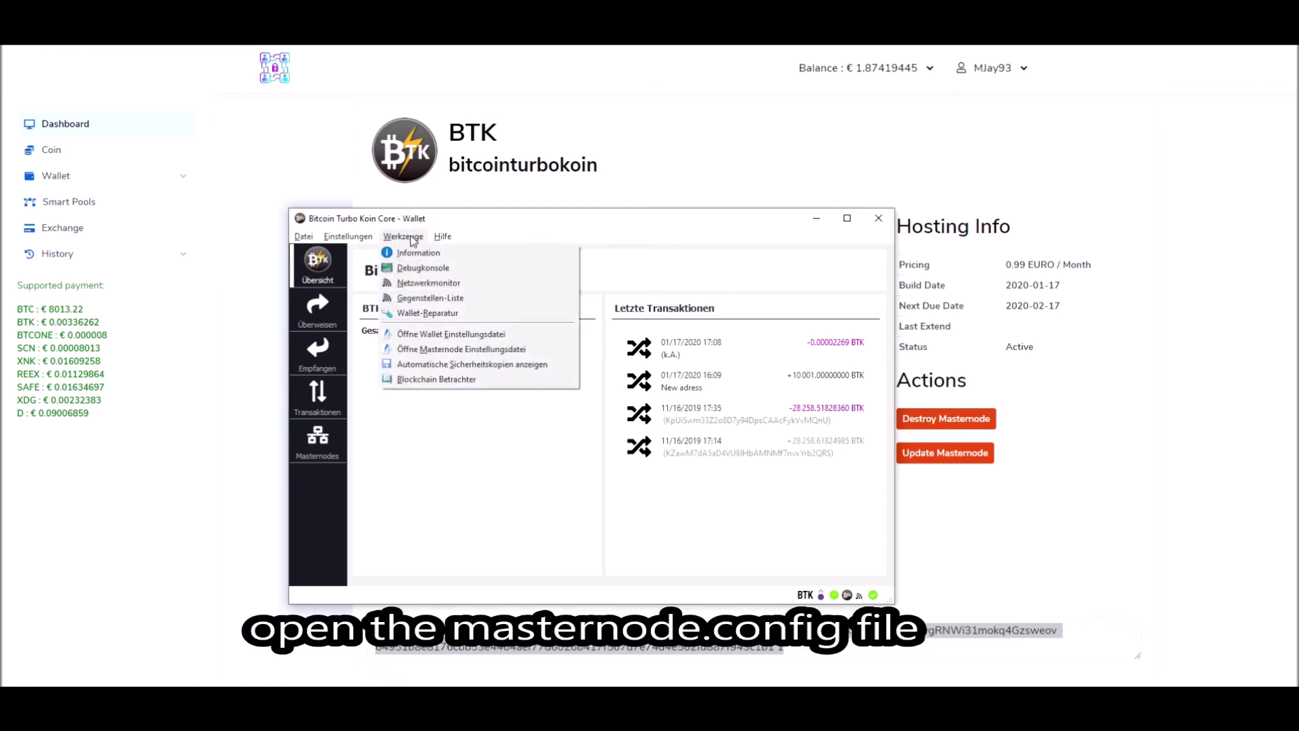
left_click(399, 351)
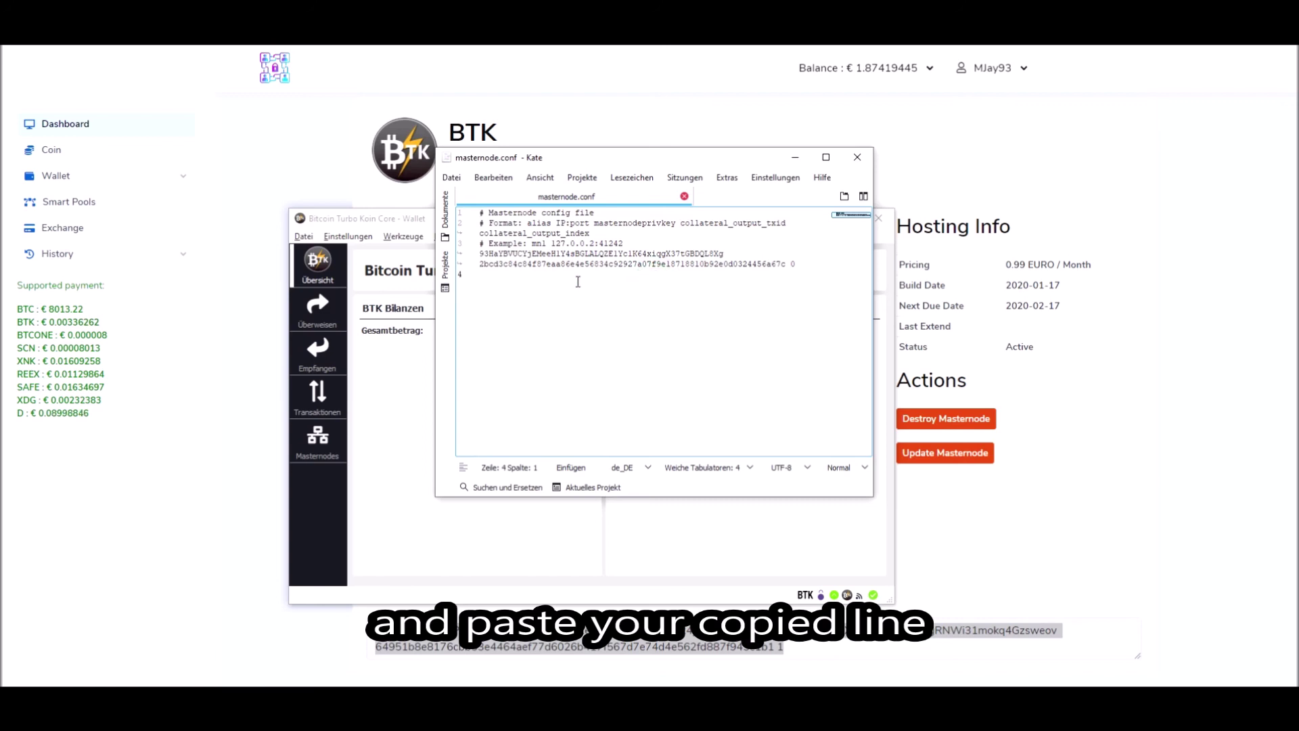
Step: Paste the masternode config line onto line 4 and save masternode.conf with Datei > Speichern
right_click(488, 272)
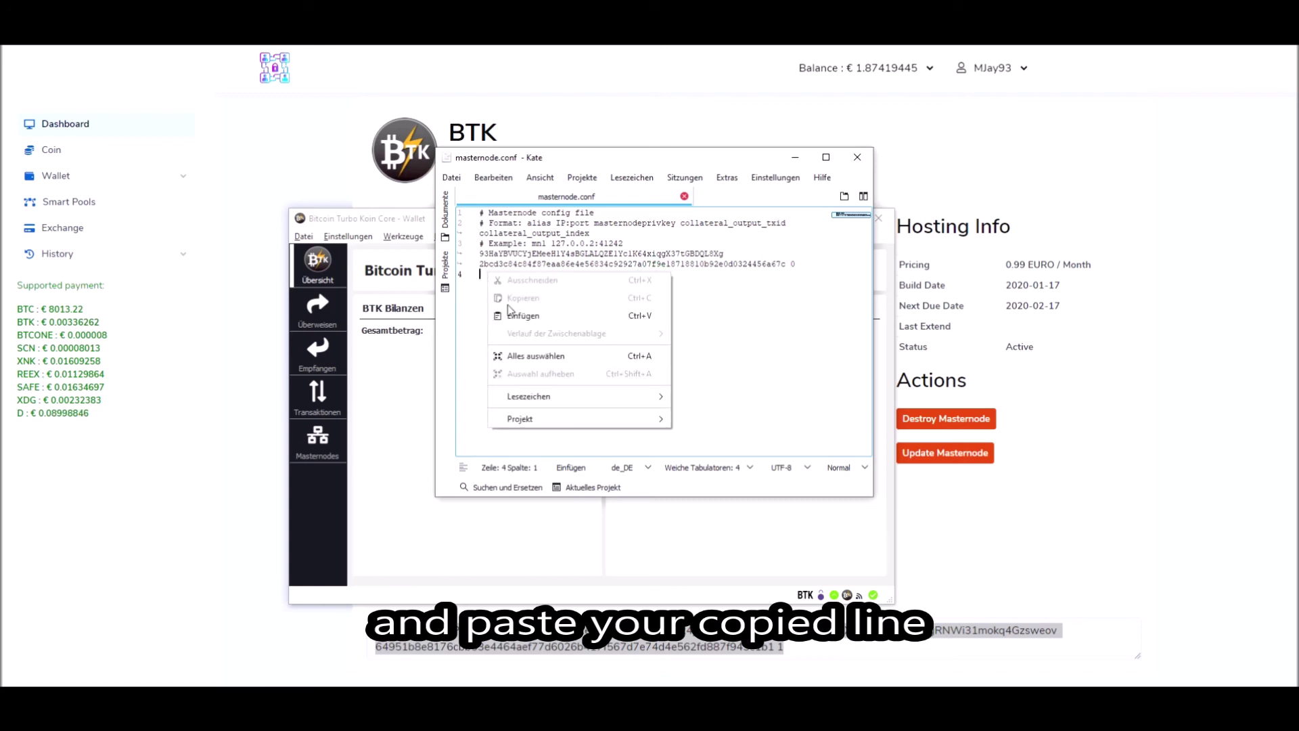
left_click(522, 316)
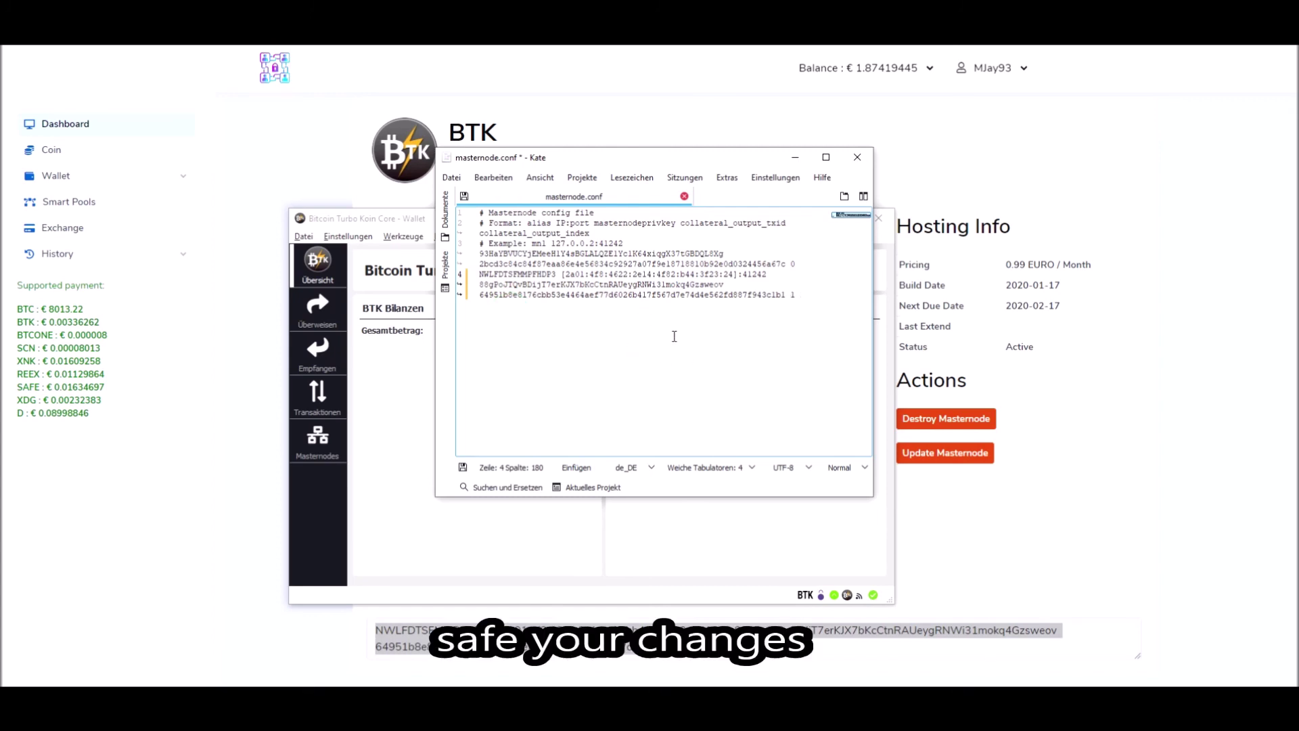
left_click(459, 179)
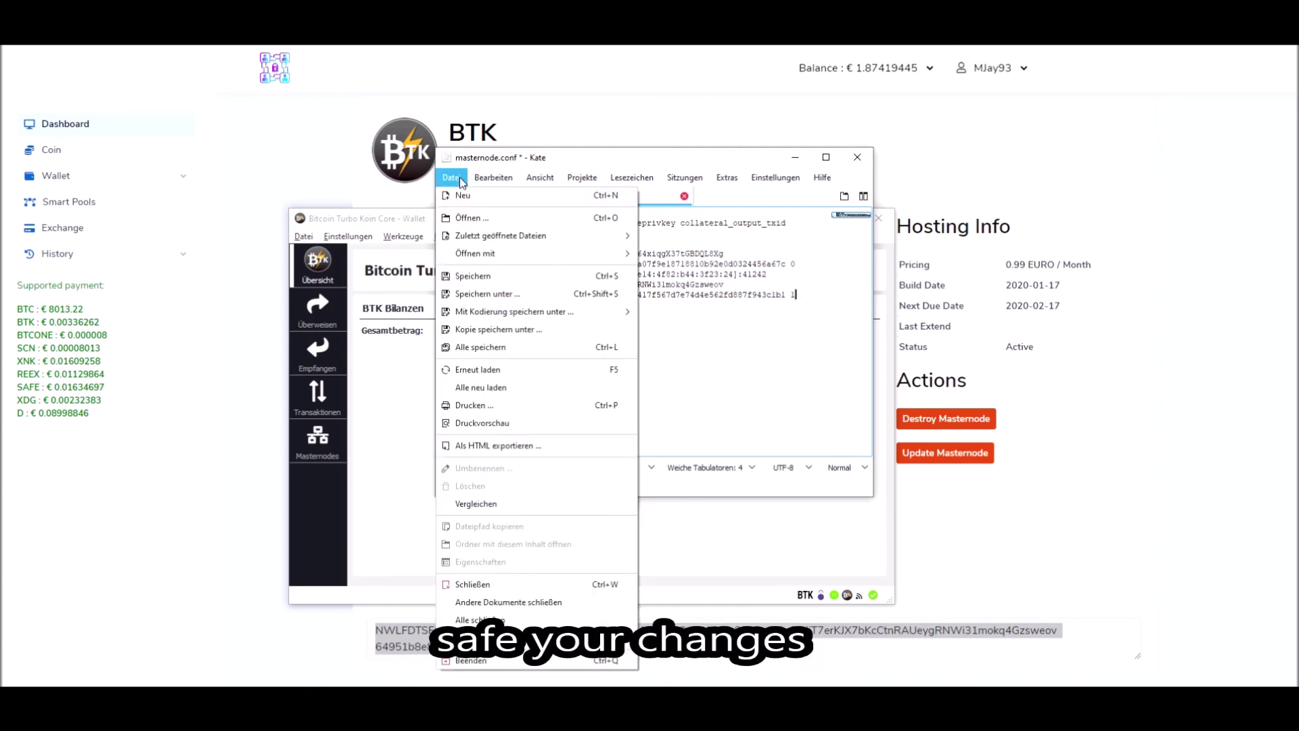
left_click(473, 276)
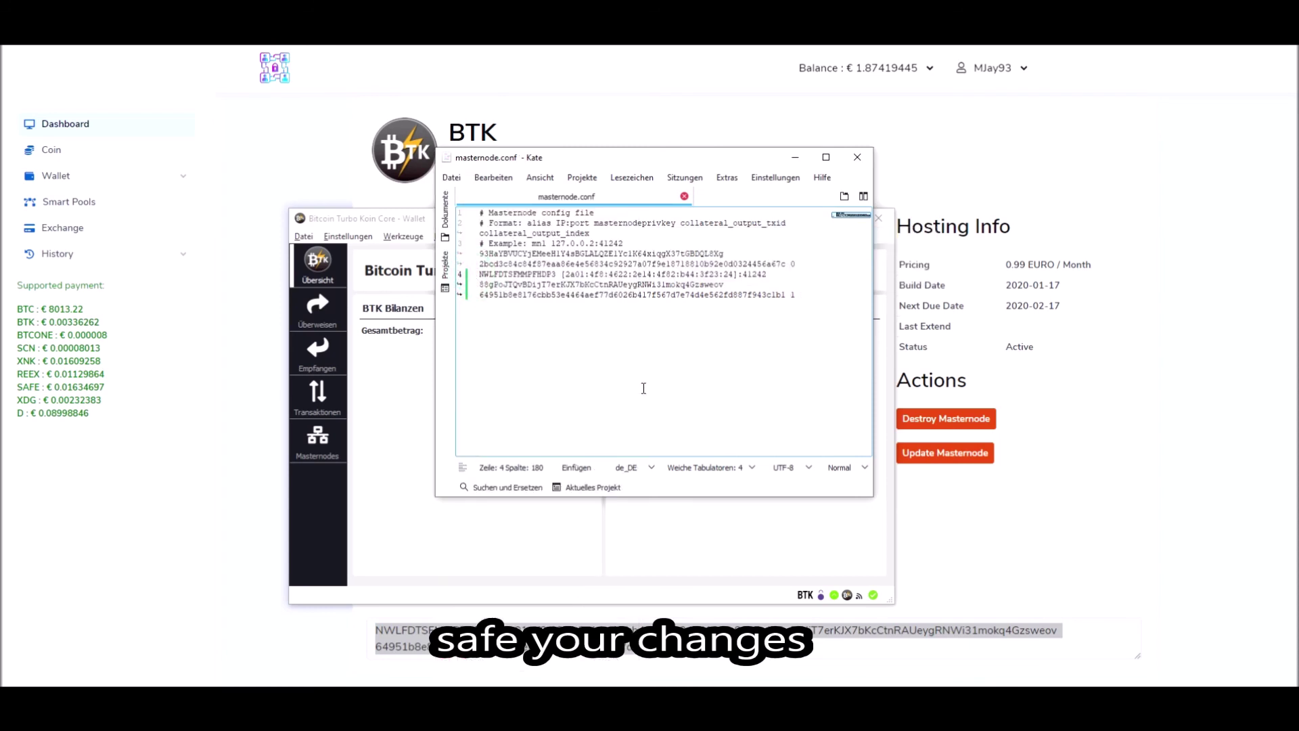